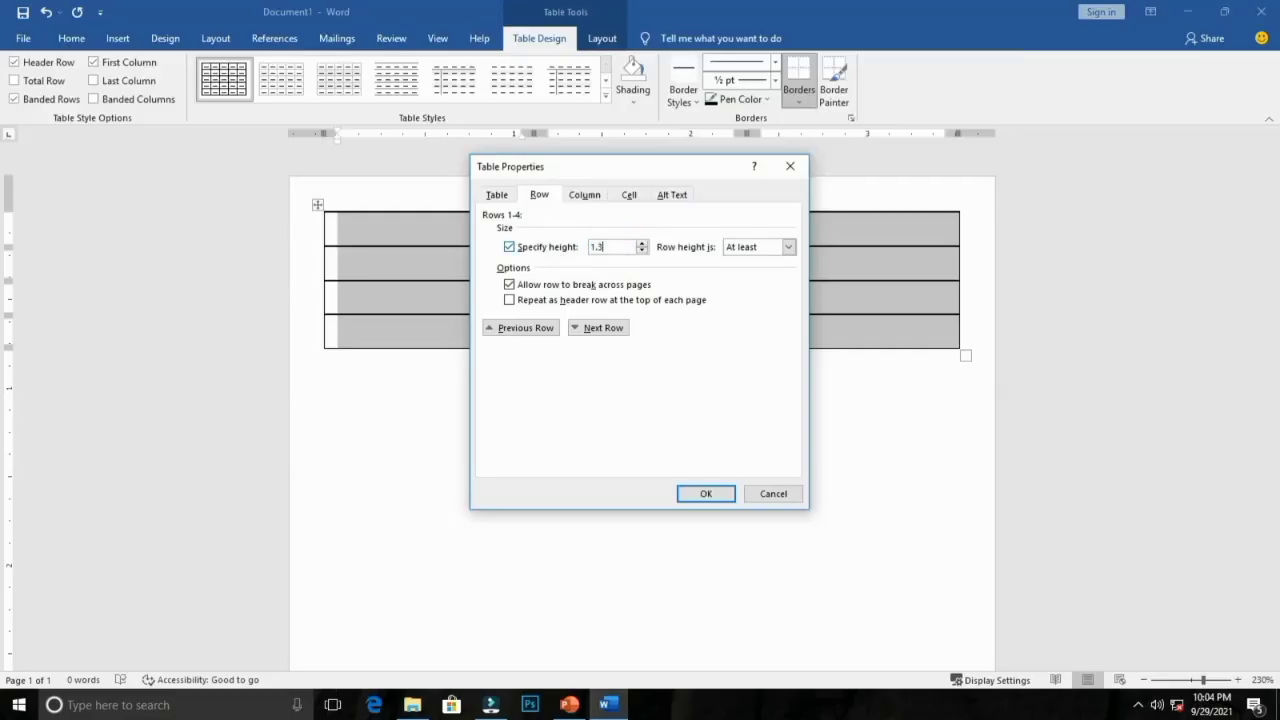
# Confirm the table's column width settings and close Table Properties
pyautogui.click(585, 194)
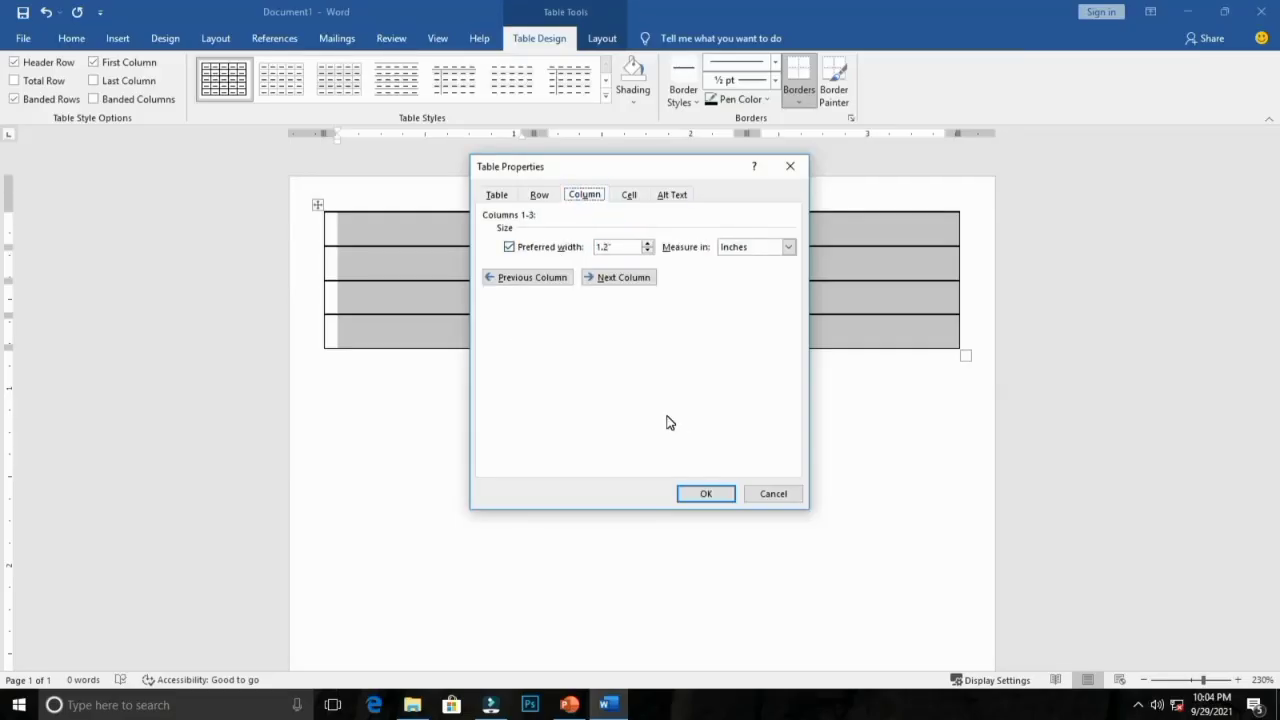
pyautogui.click(706, 493)
pyautogui.scroll(-2, 537, 443)
pyautogui.scroll(3, 826, 517)
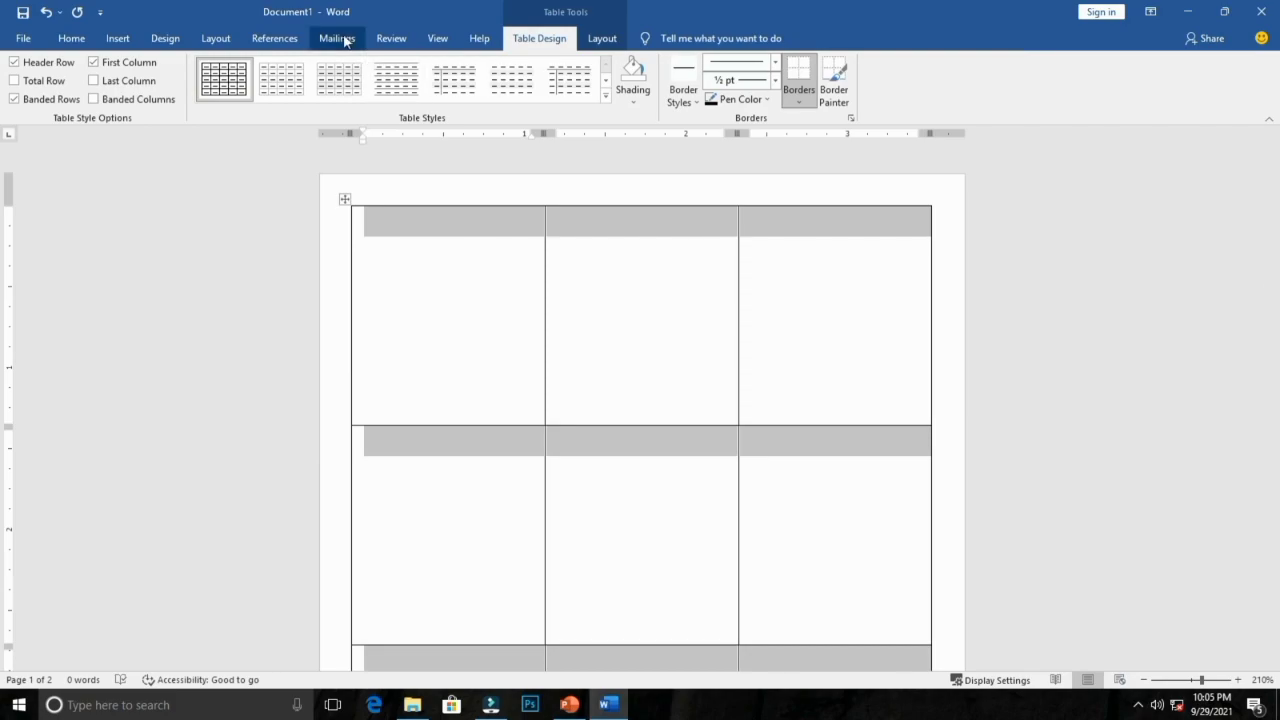
# Insert the 123 photo from the Desktop into the label document
pyautogui.click(337, 38)
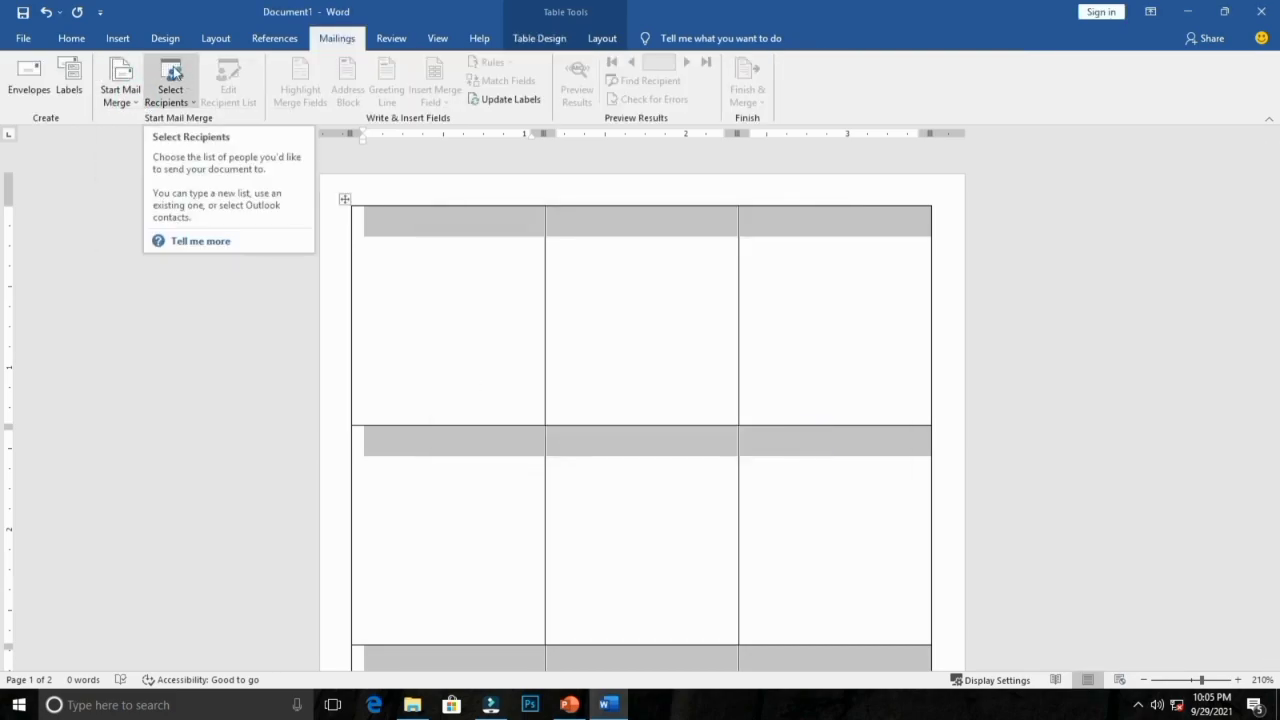
pyautogui.click(117, 38)
pyautogui.click(137, 85)
pyautogui.click(184, 80)
pyautogui.click(66, 191)
pyautogui.click(380, 125)
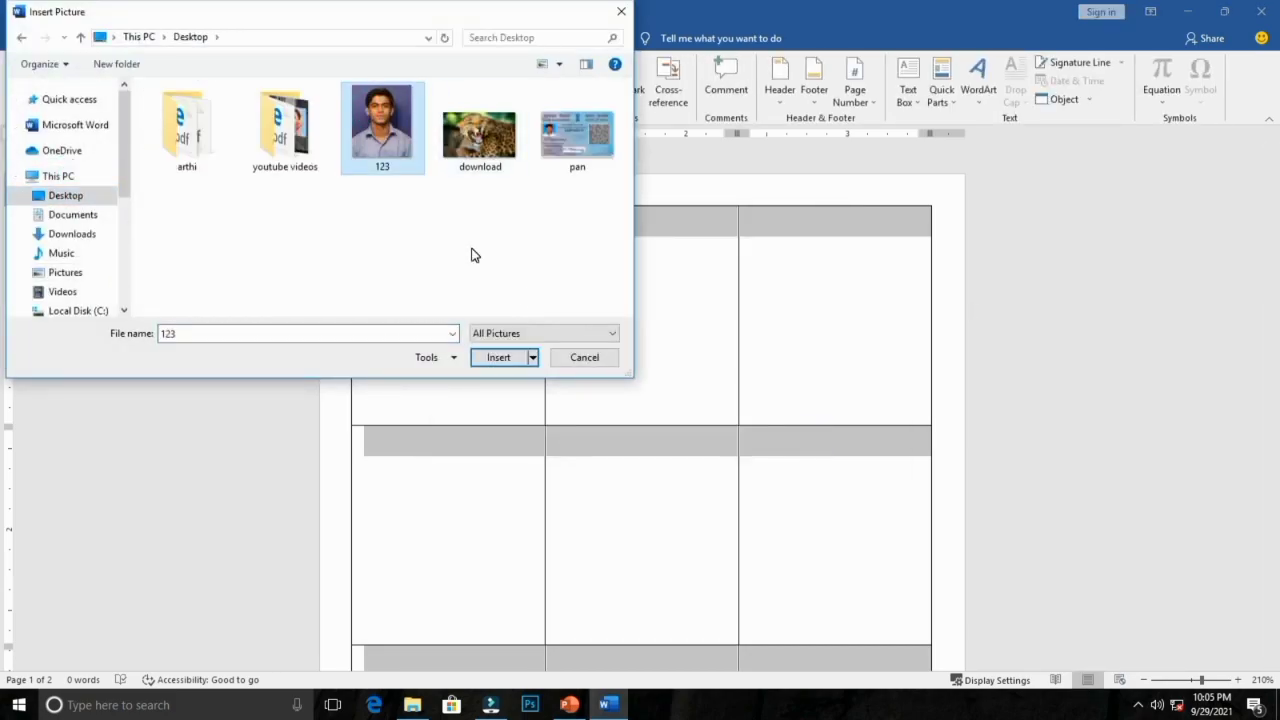
pyautogui.click(500, 357)
# Wrap the photo Behind Text and resize it to fill the top-left label
pyautogui.rightClick(583, 394)
pyautogui.click(657, 557)
pyautogui.moveTo(943, 670); pyautogui.dragTo(514, 451)
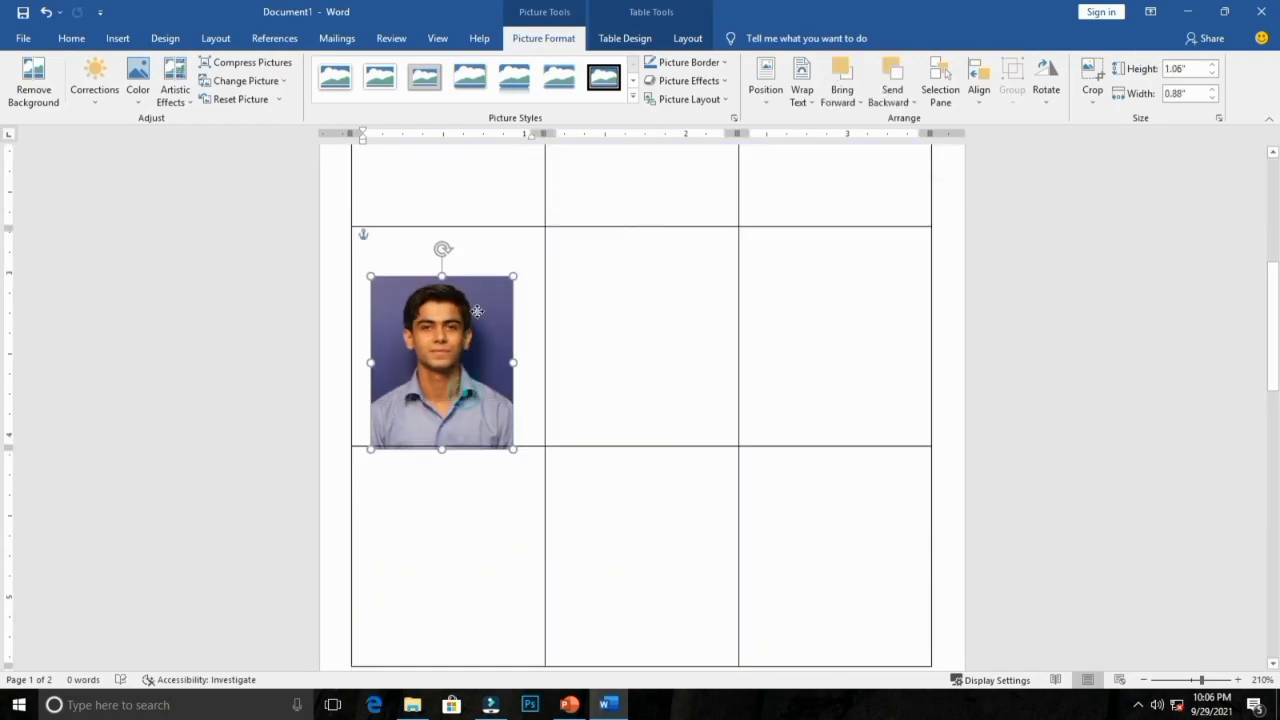
pyautogui.moveTo(440, 320); pyautogui.dragTo(437, 236)
pyautogui.moveTo(495, 357); pyautogui.dragTo(531, 400)
pyautogui.moveTo(440, 290); pyautogui.dragTo(450, 298)
# Update Labels to copy the photo into every label, then merge to a new document
pyautogui.click(337, 38)
pyautogui.click(510, 99)
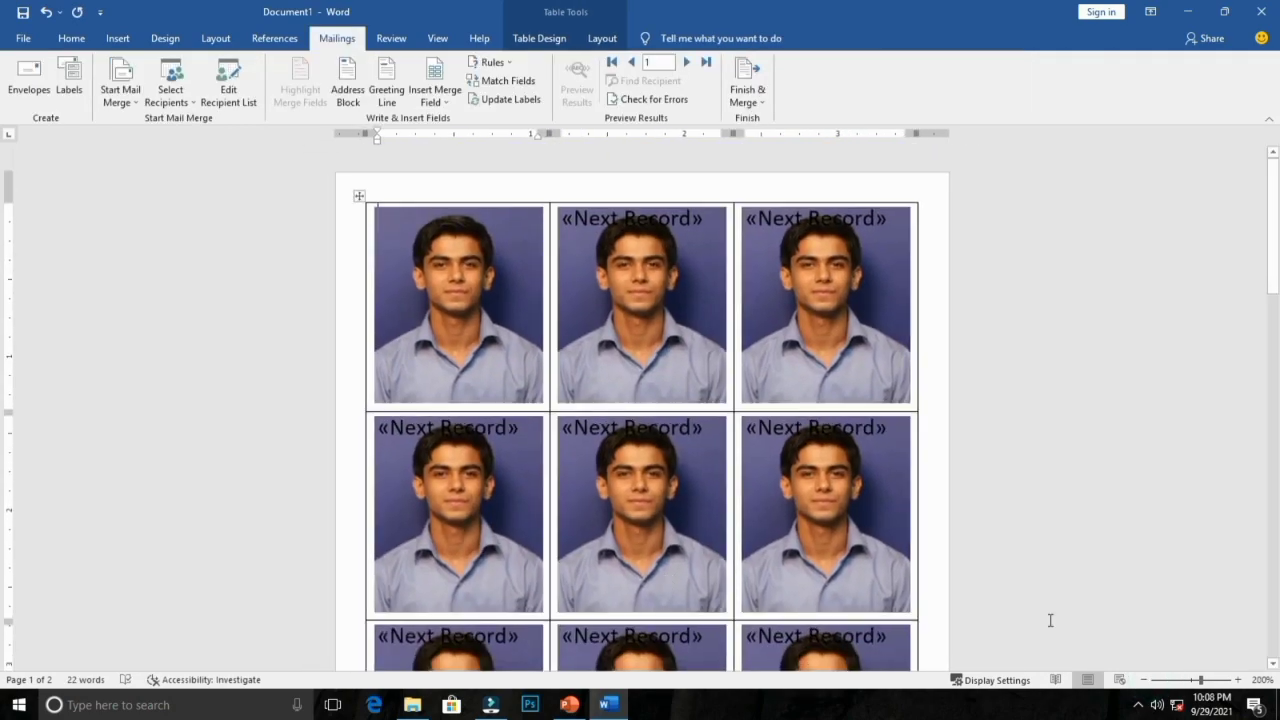
pyautogui.click(748, 95)
pyautogui.click(814, 117)
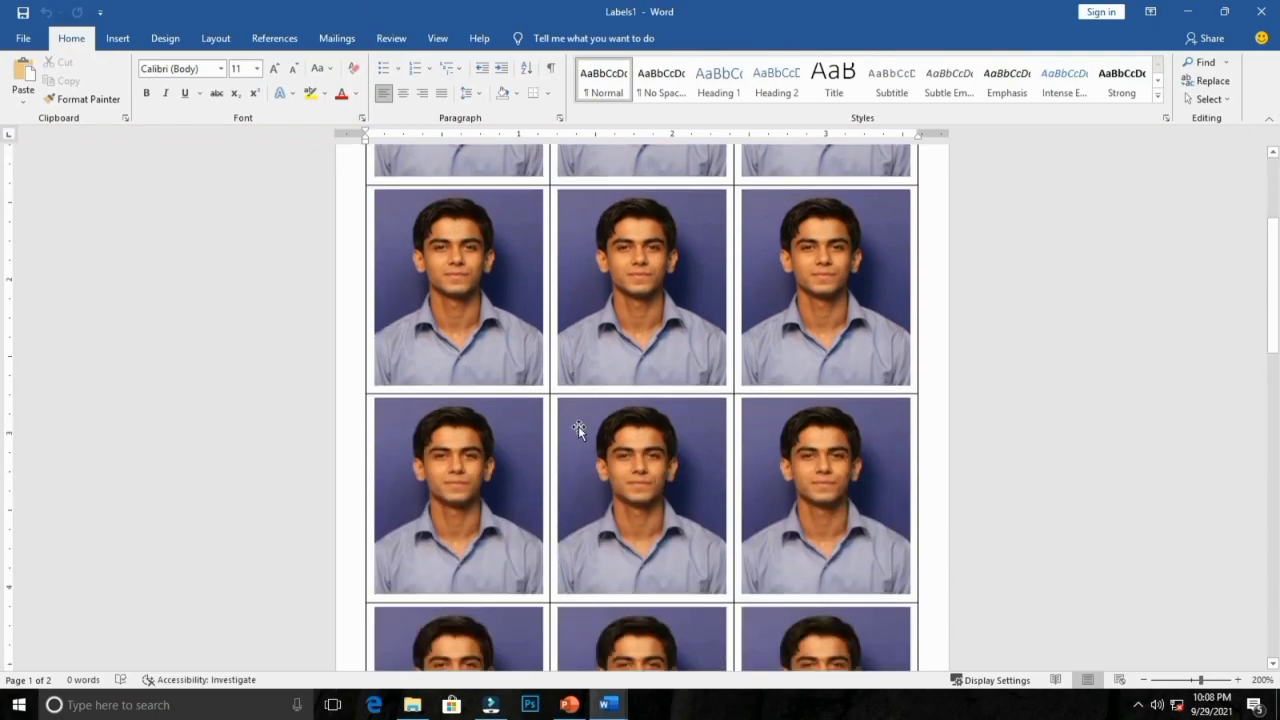
# Apply a thick black 1½ pt border to the whole merged photo table
pyautogui.click(359, 195)
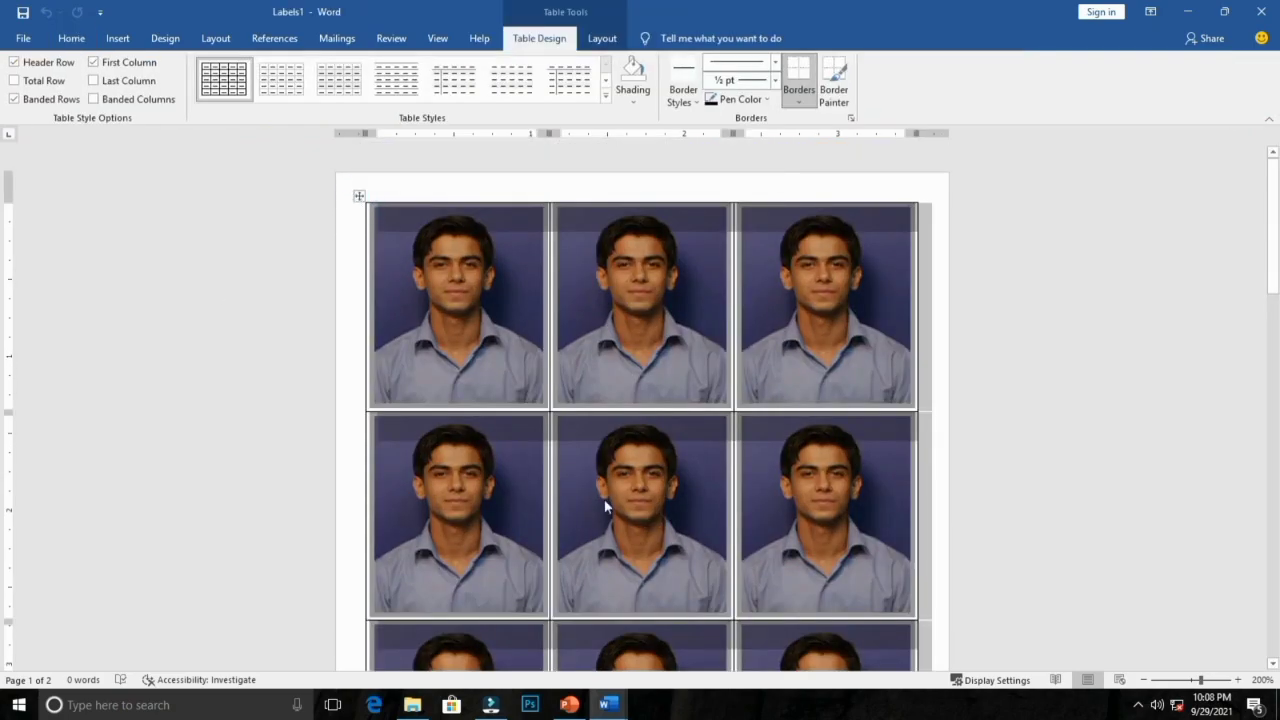
pyautogui.click(699, 104)
pyautogui.click(699, 168)
pyautogui.click(829, 214)
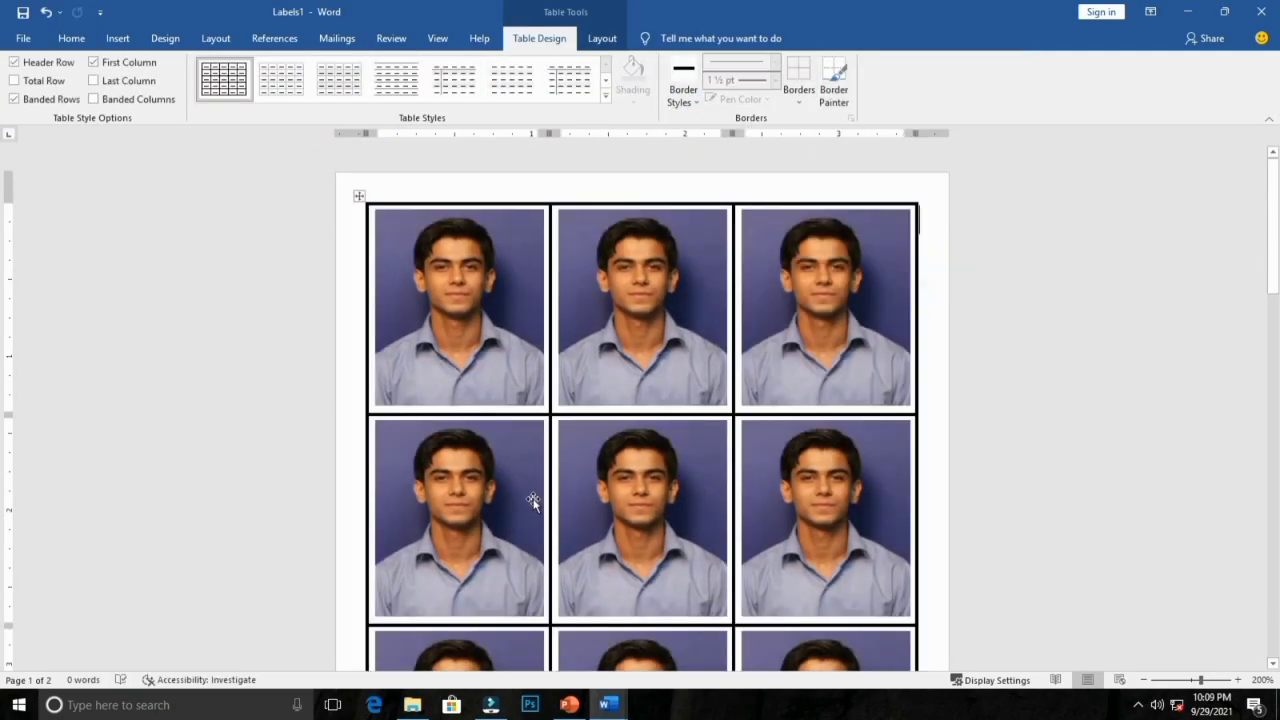
pyautogui.scroll(-1, 590, 490)
pyautogui.scroll(1, 590, 487)
pyautogui.moveTo(460, 195); pyautogui.dragTo(830, 195)
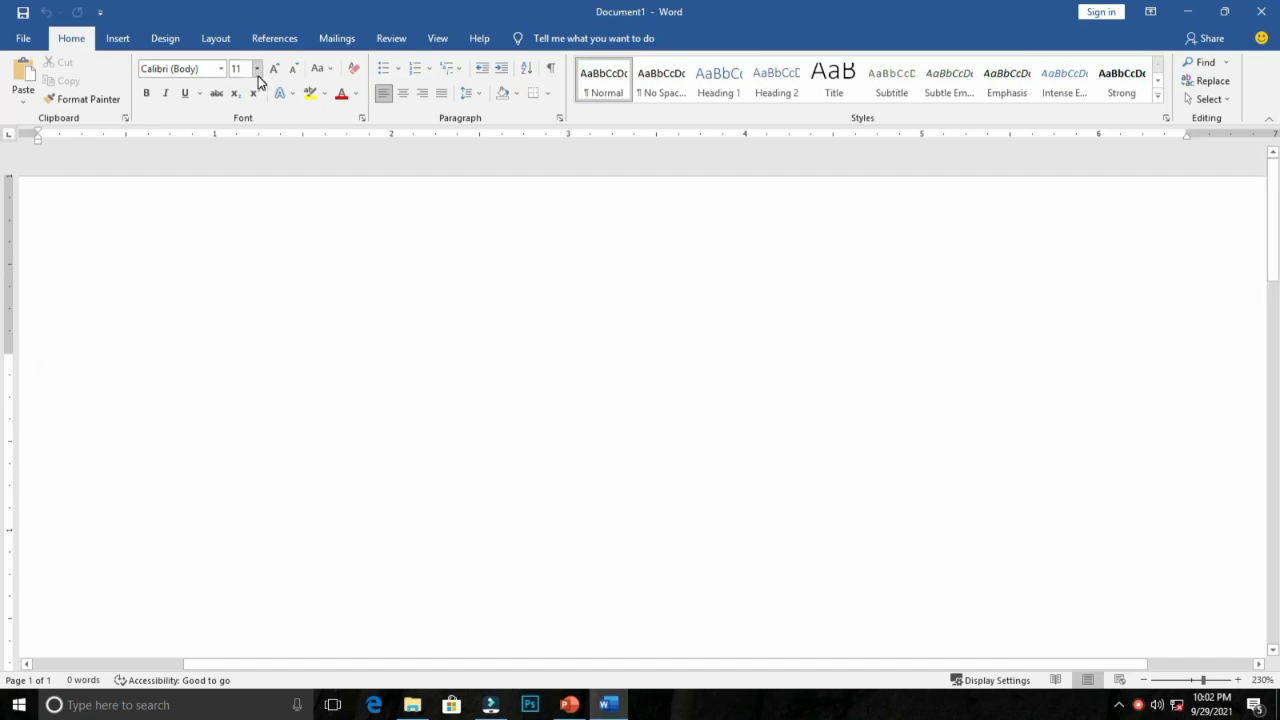
# Enter 0.2 inch for top, bottom, left and right margins in Custom Margins
pyautogui.click(213, 37)
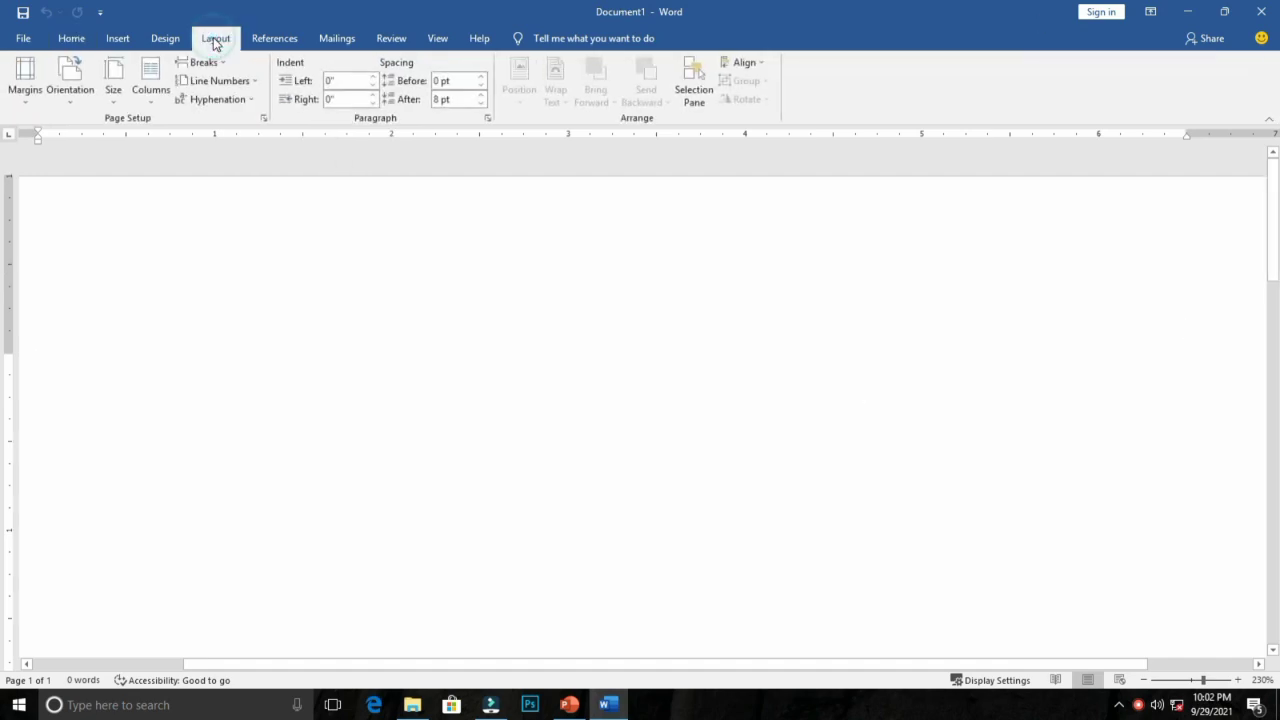
pyautogui.click(22, 104)
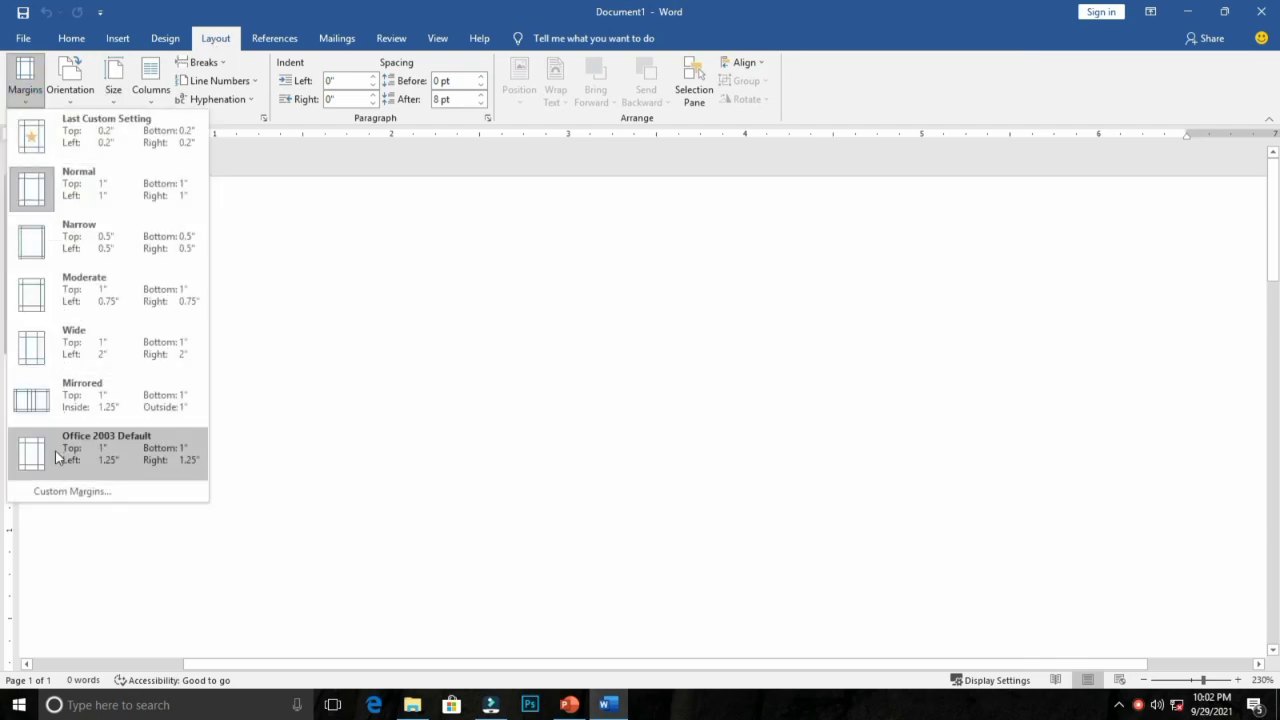
pyautogui.click(64, 492)
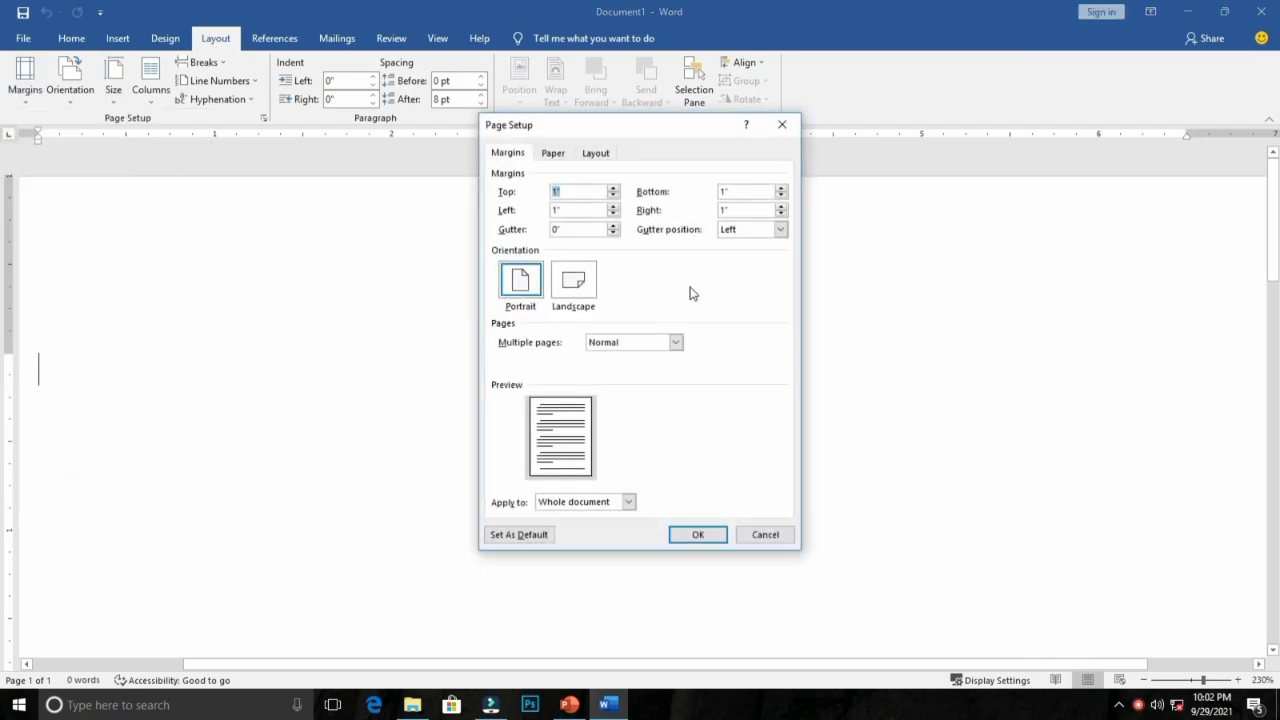
pyautogui.click(574, 191)
pyautogui.press('Tab')
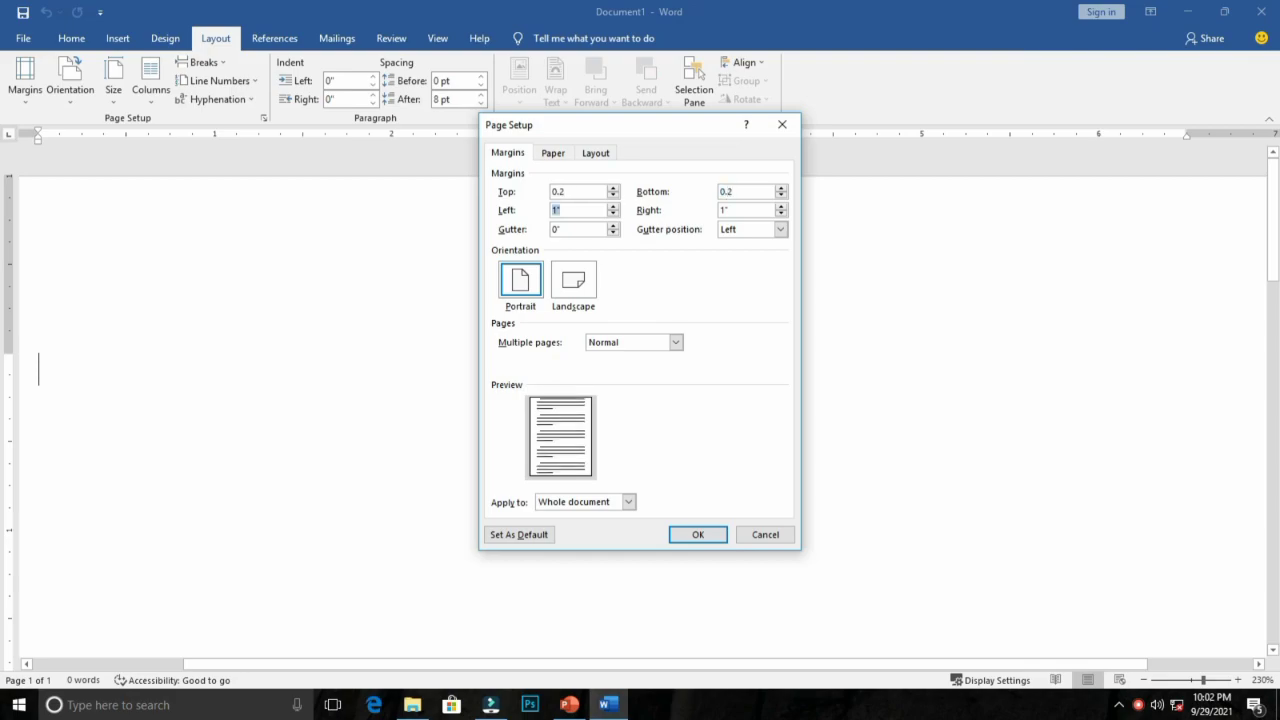
pyautogui.write('0.2')
pyautogui.press('Tab')
pyautogui.click(697, 532)
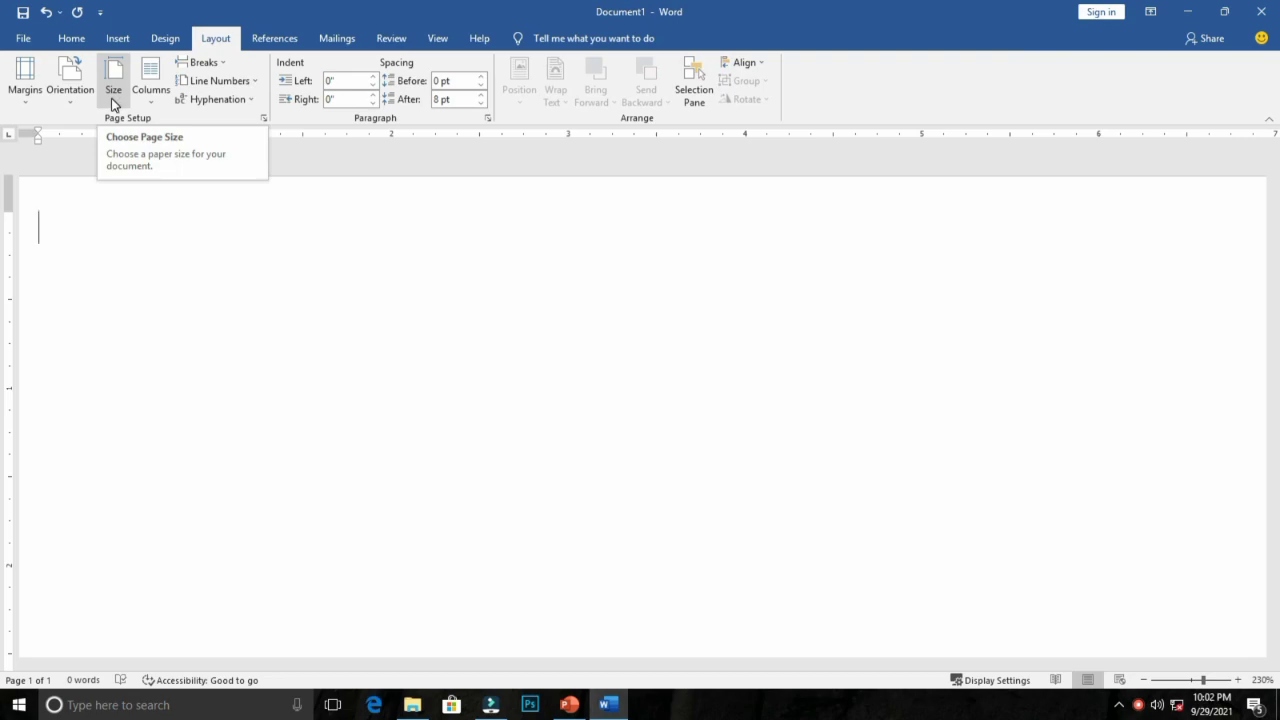
pyautogui.hotkey('alt', '=')
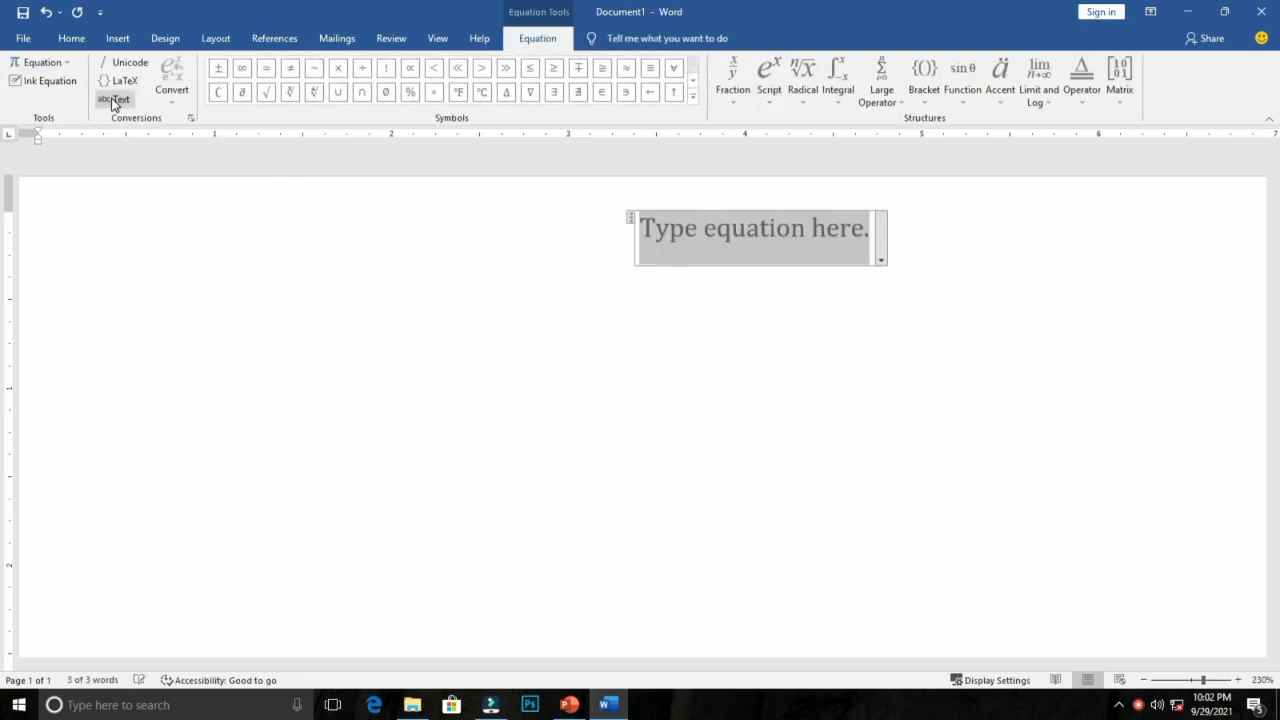
pyautogui.click(638, 341)
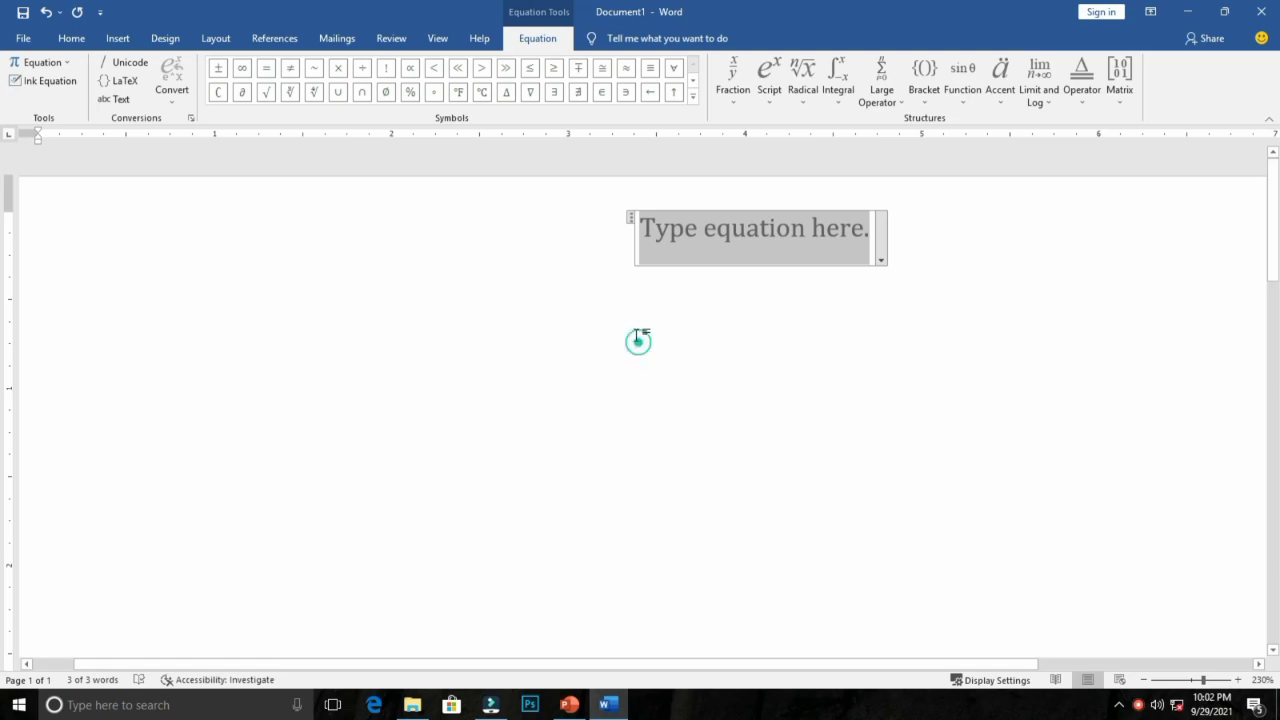
pyautogui.click(883, 242)
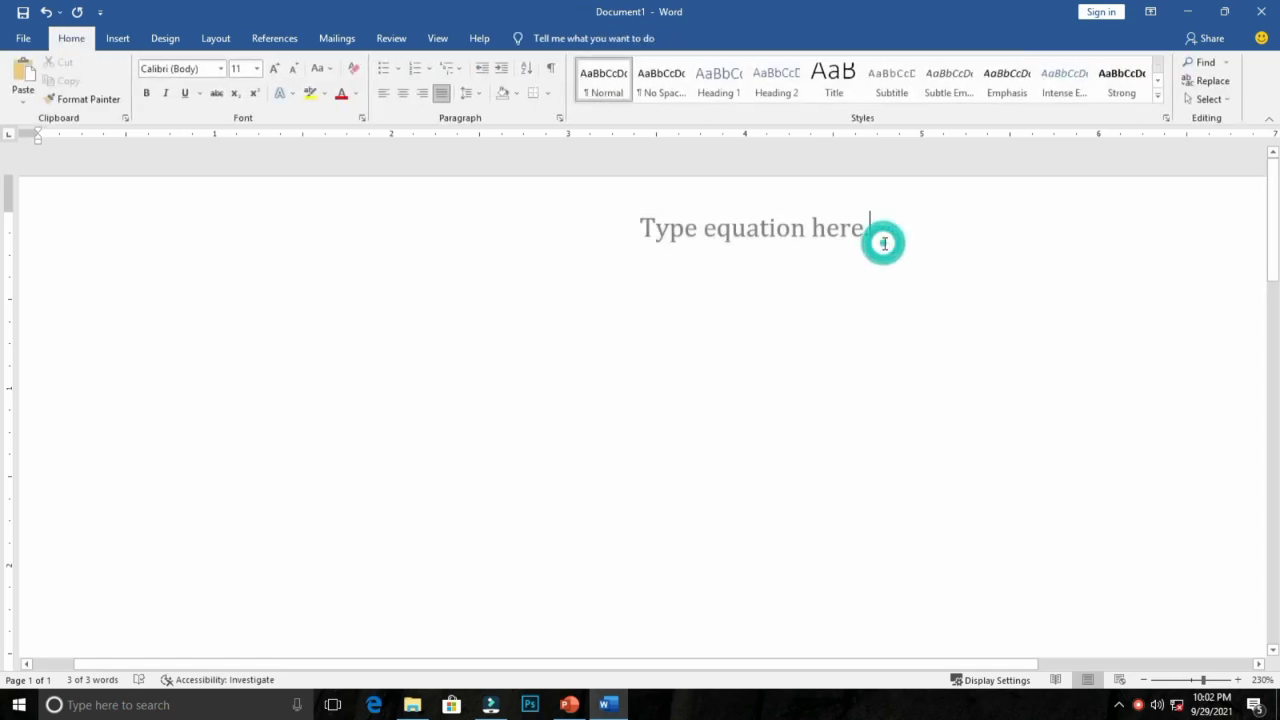
pyautogui.press('Delete')
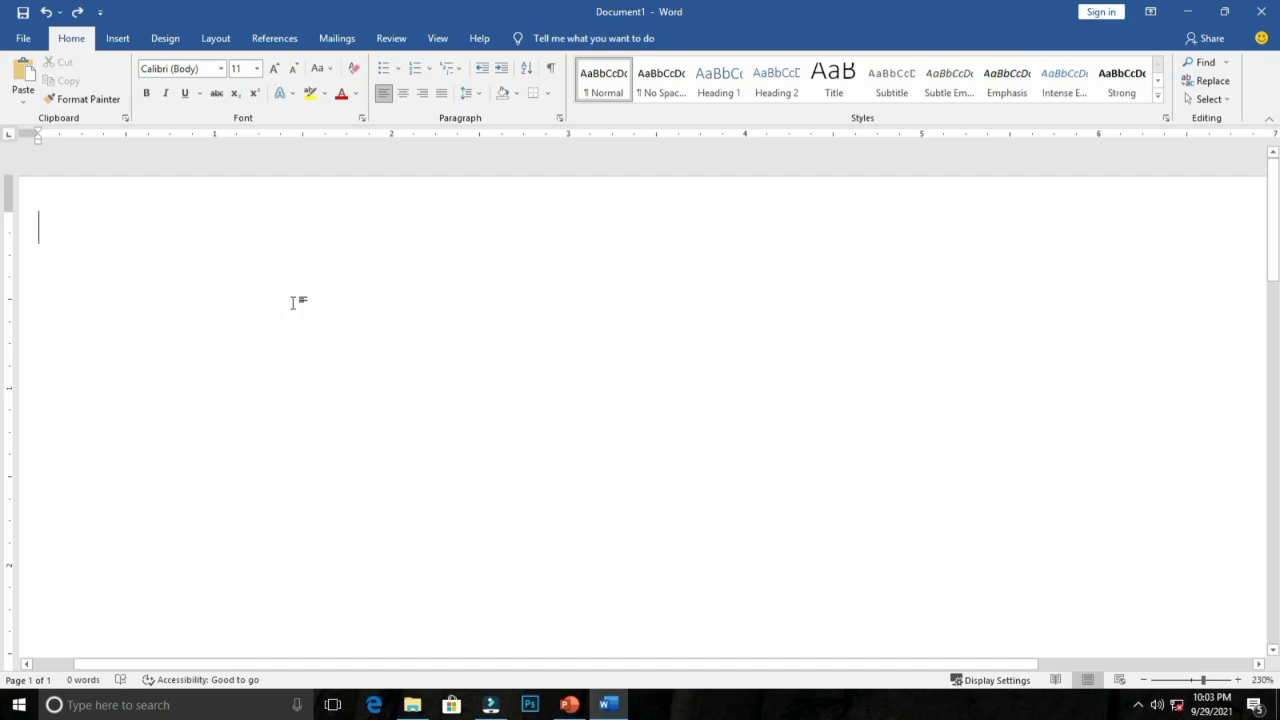
pyautogui.click(117, 38)
pyautogui.click(211, 42)
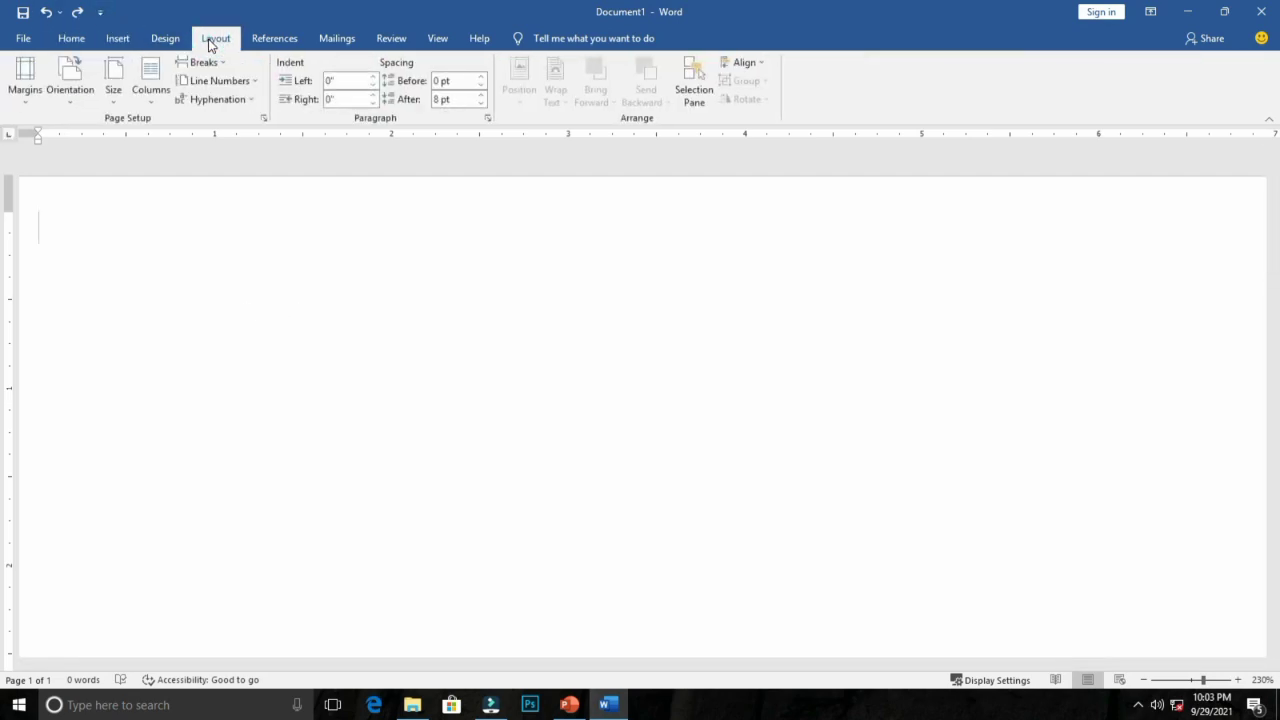
# Set a custom paper size of width 4 inches and height 6 inches
pyautogui.click(116, 108)
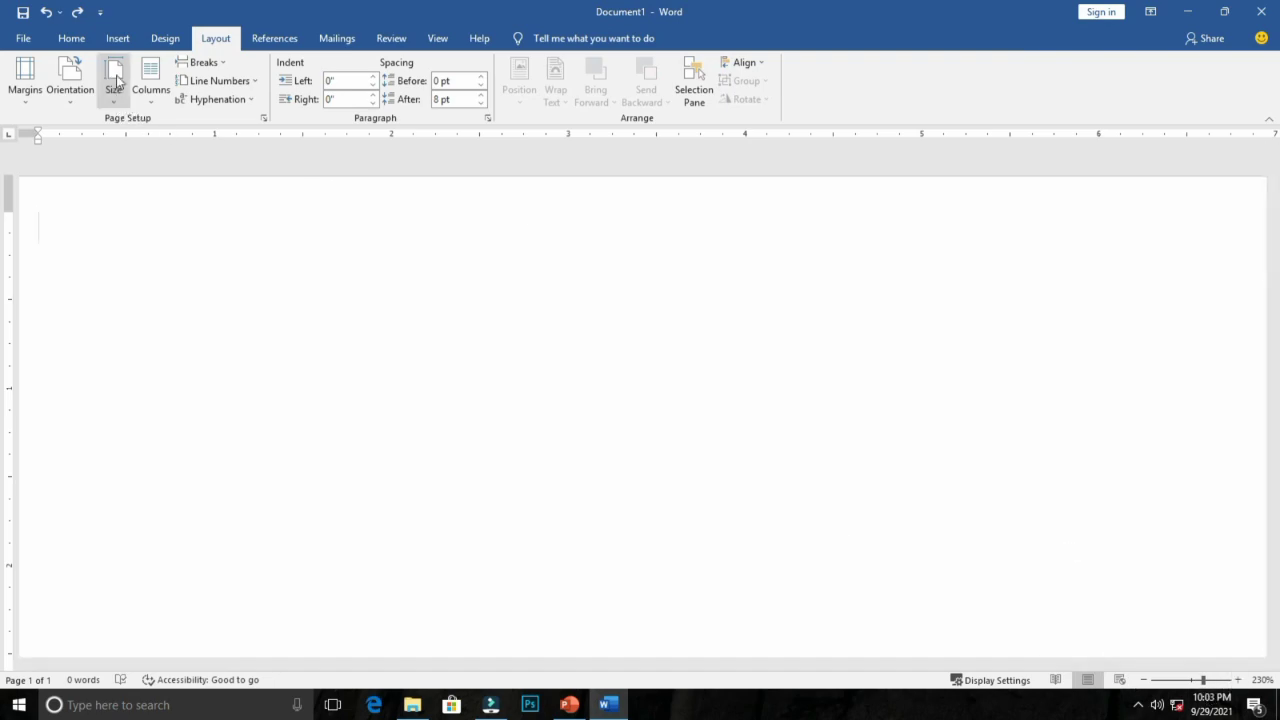
pyautogui.click(114, 80)
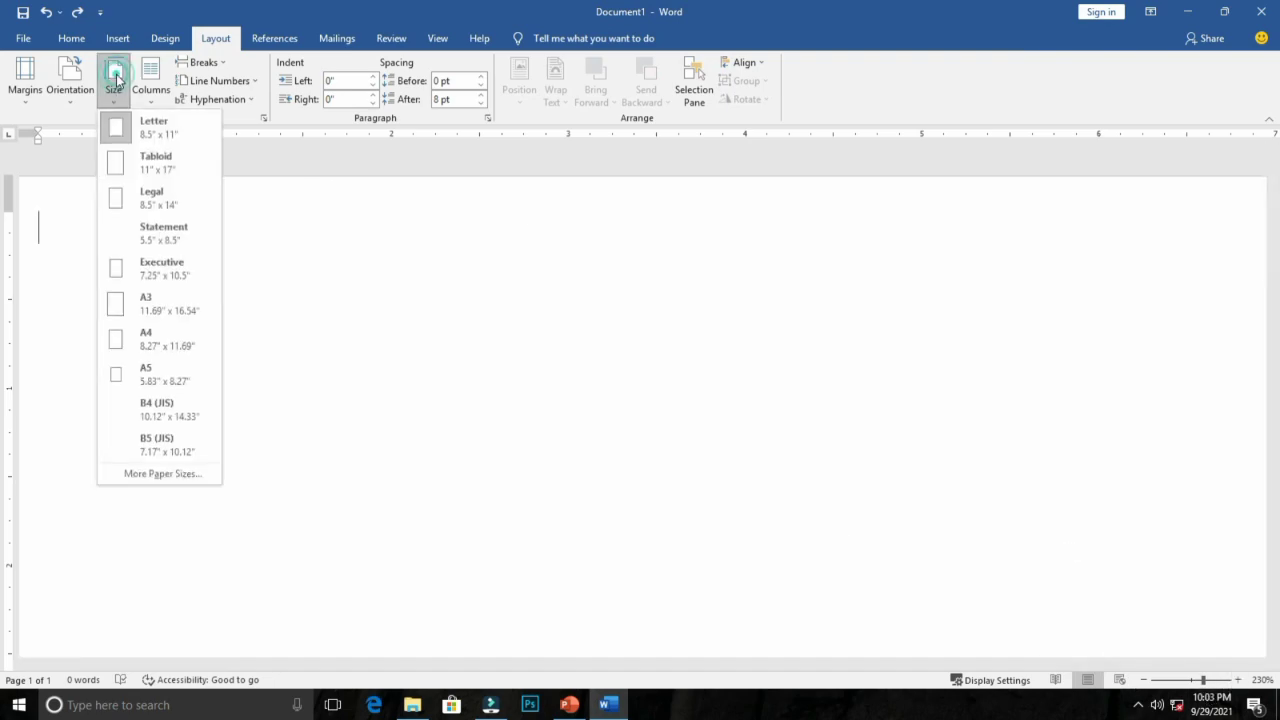
pyautogui.click(163, 473)
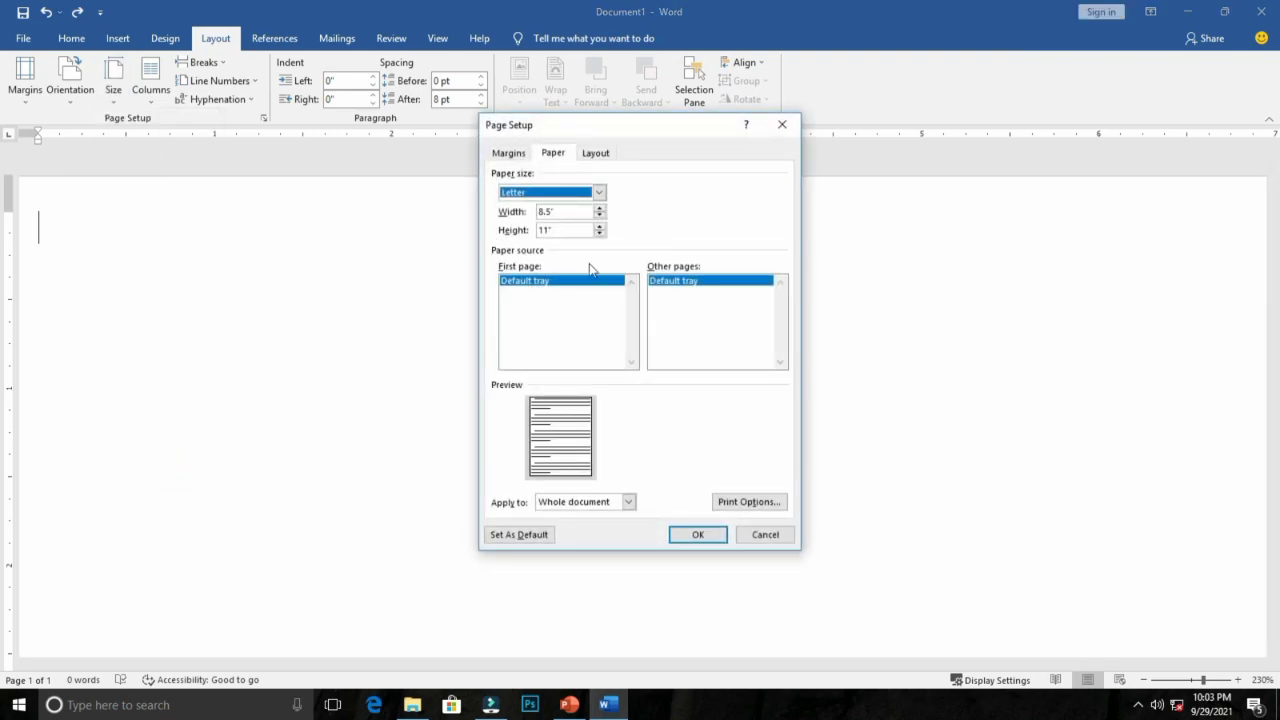
pyautogui.moveTo(598, 131); pyautogui.dragTo(617, 213)
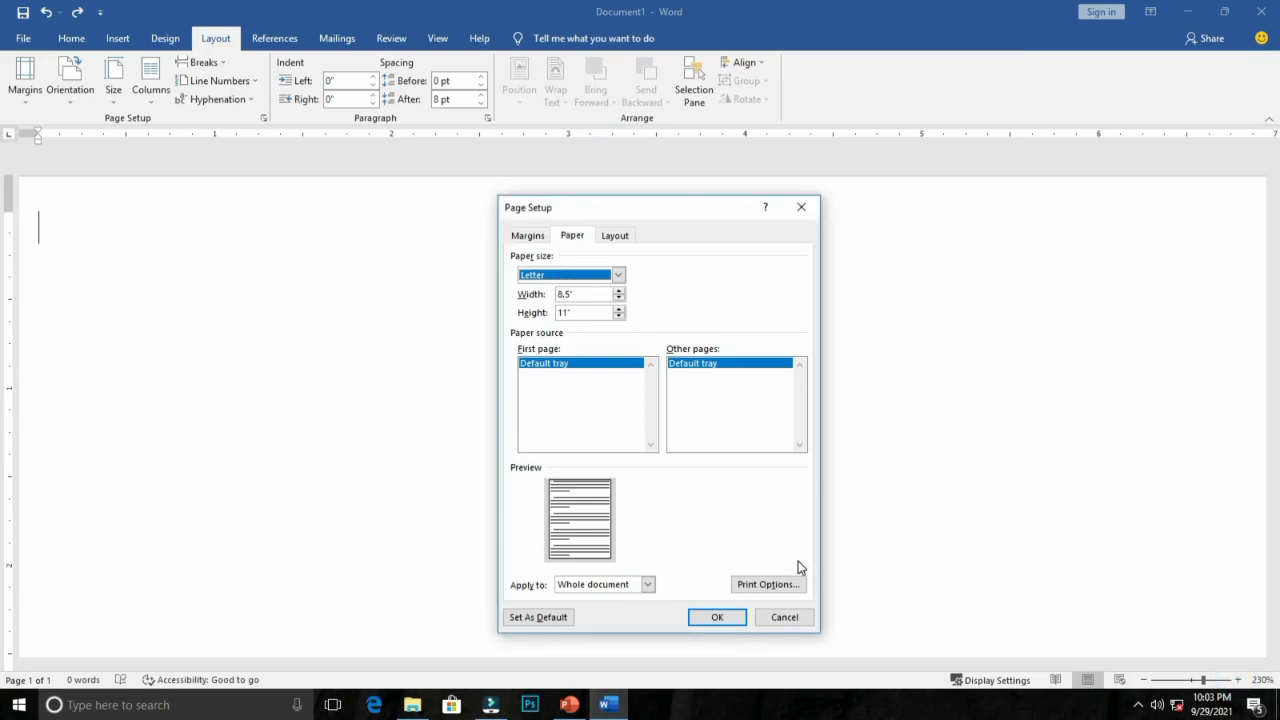
pyautogui.doubleClick(594, 294)
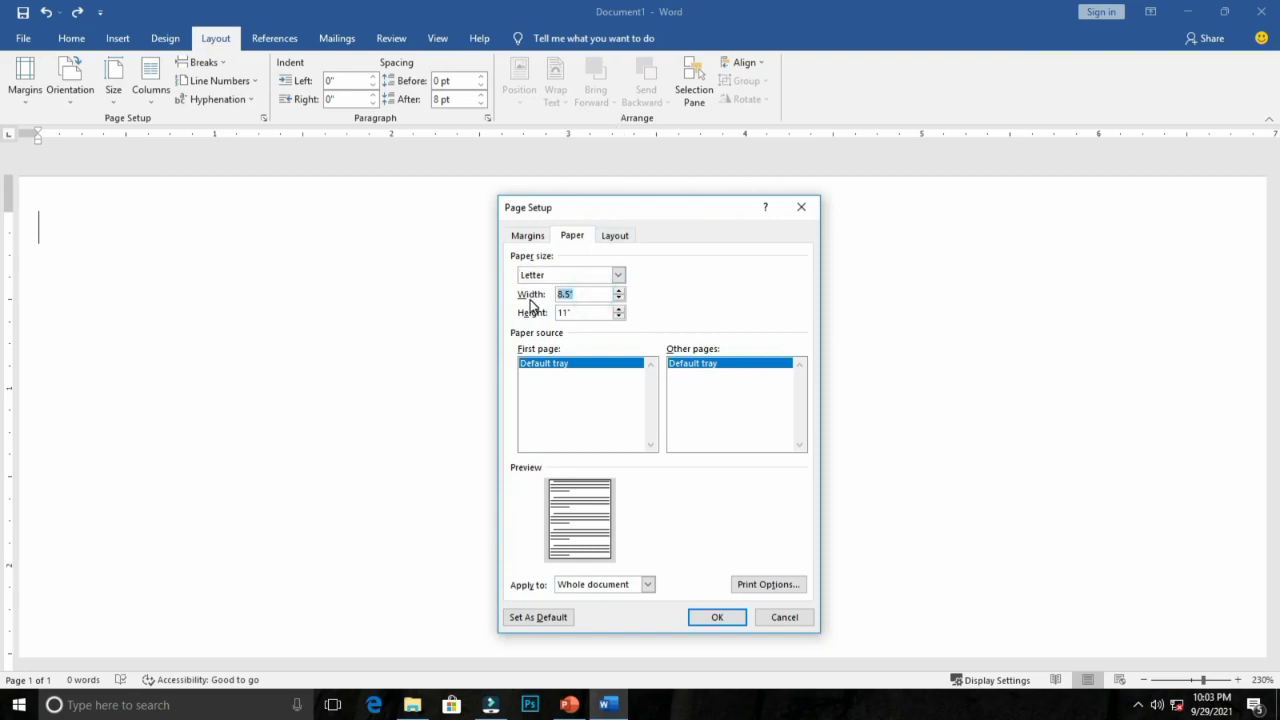
pyautogui.write('4')
pyautogui.doubleClick(572, 311)
pyautogui.write('6')
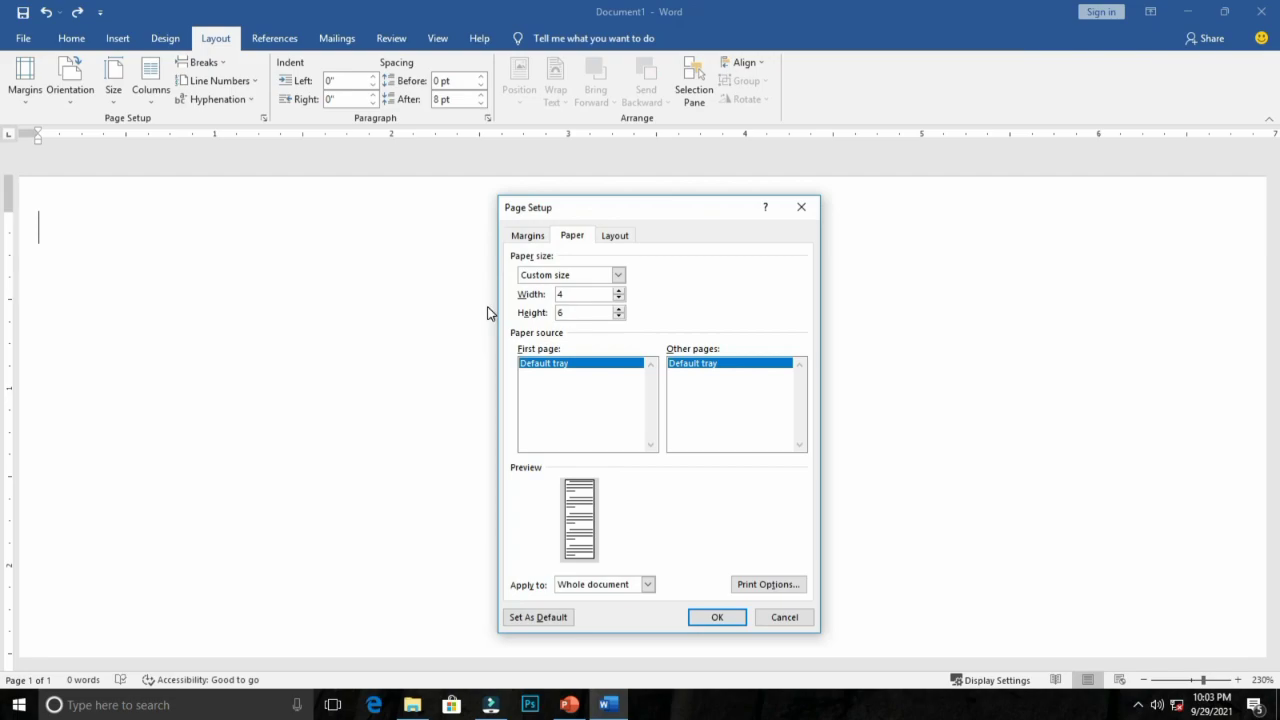
pyautogui.click(725, 618)
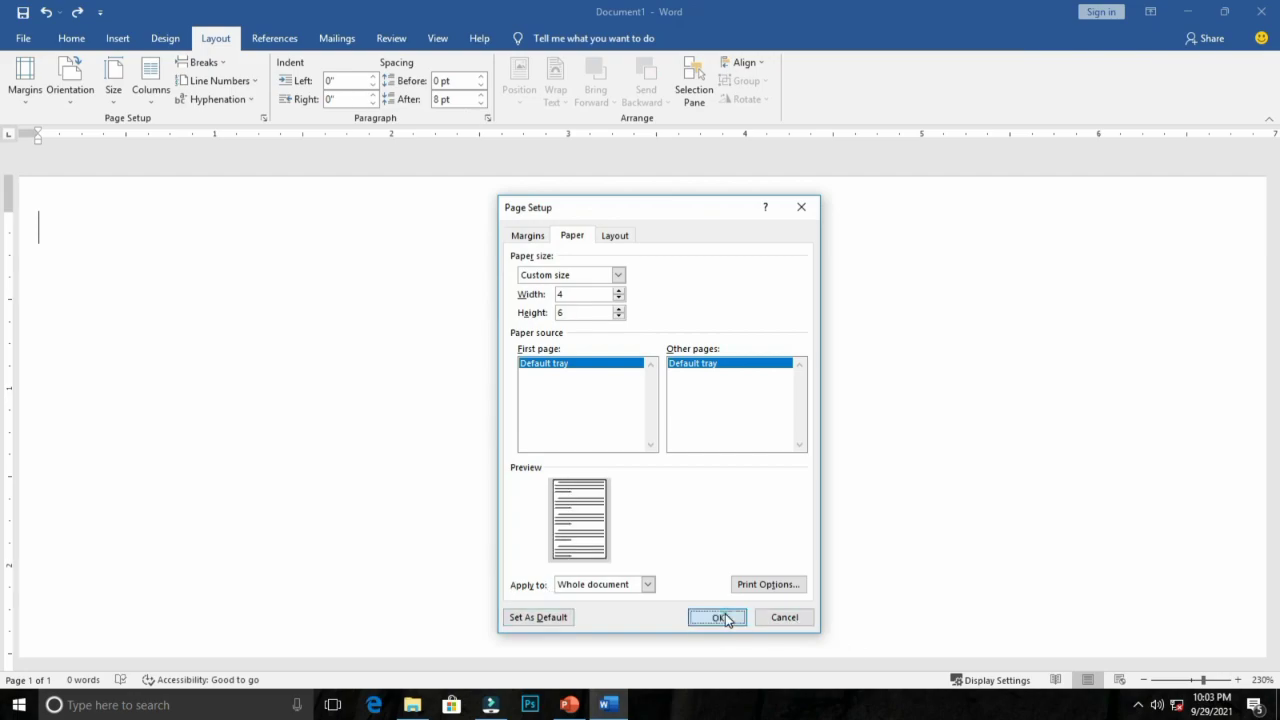
# Insert a 3-column by 4-row table at the top of the page
pyautogui.scroll(-2, 568, 478)
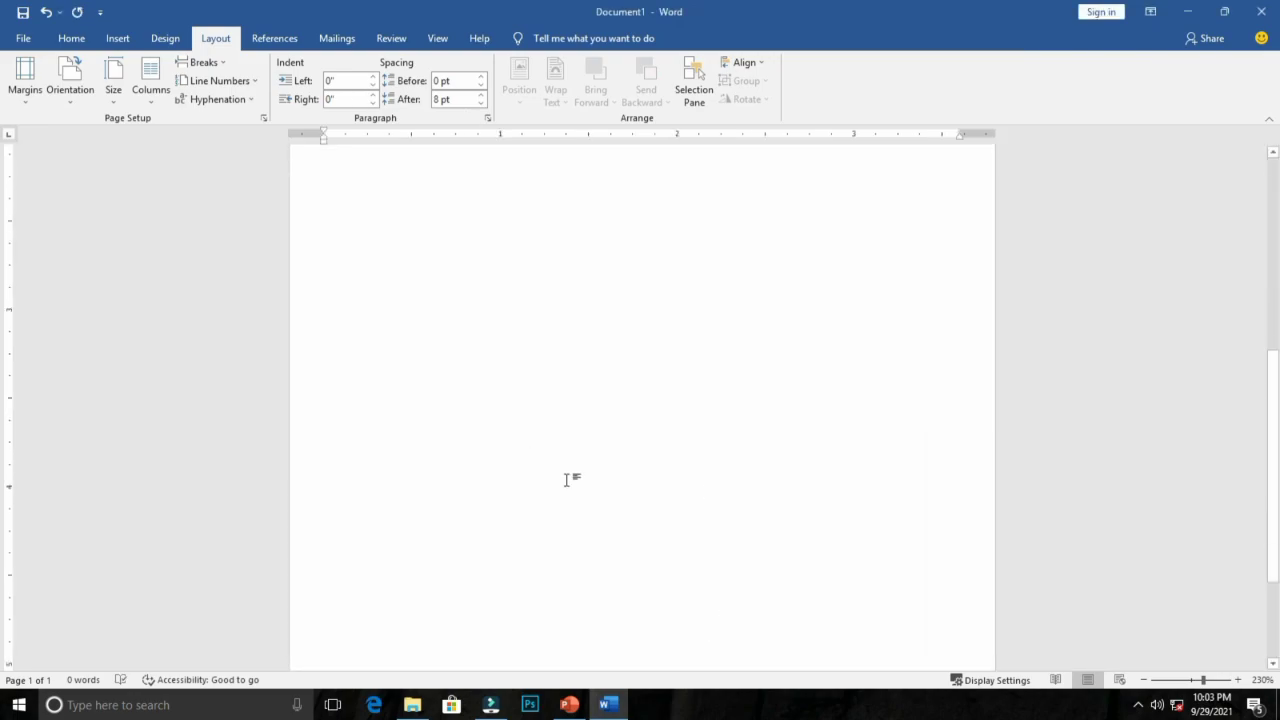
pyautogui.scroll(3, 568, 478)
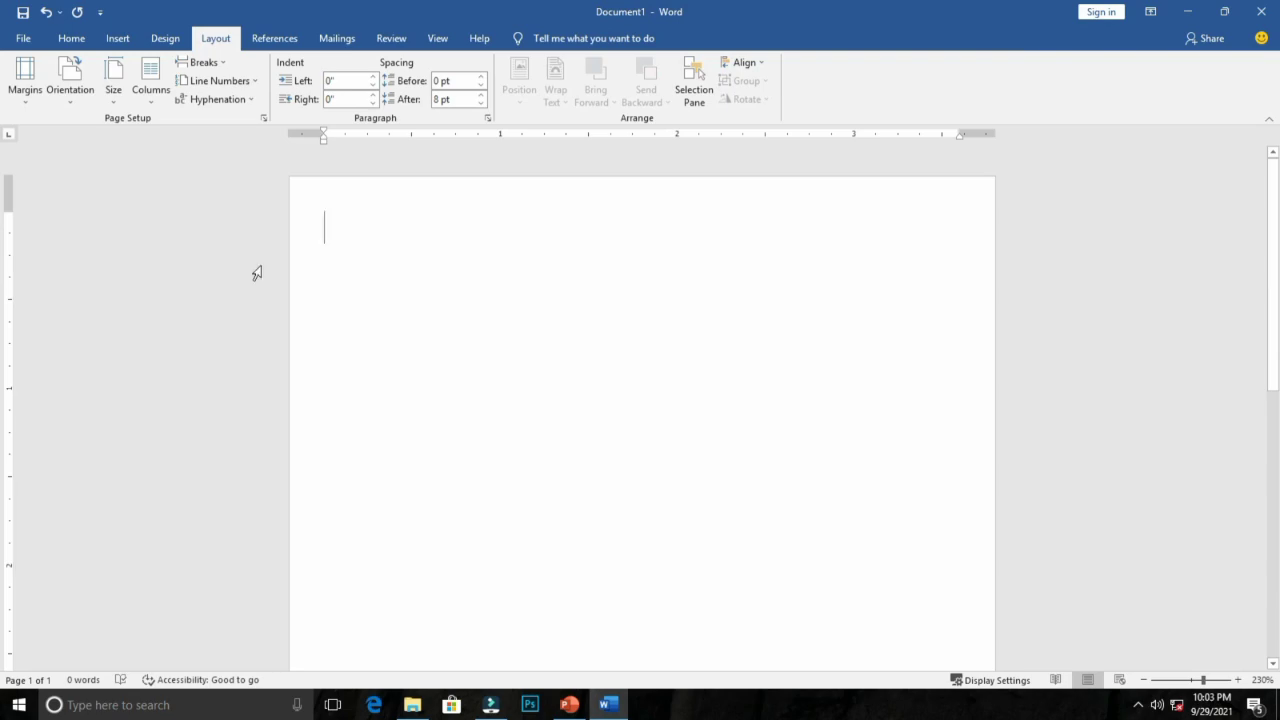
pyautogui.click(117, 38)
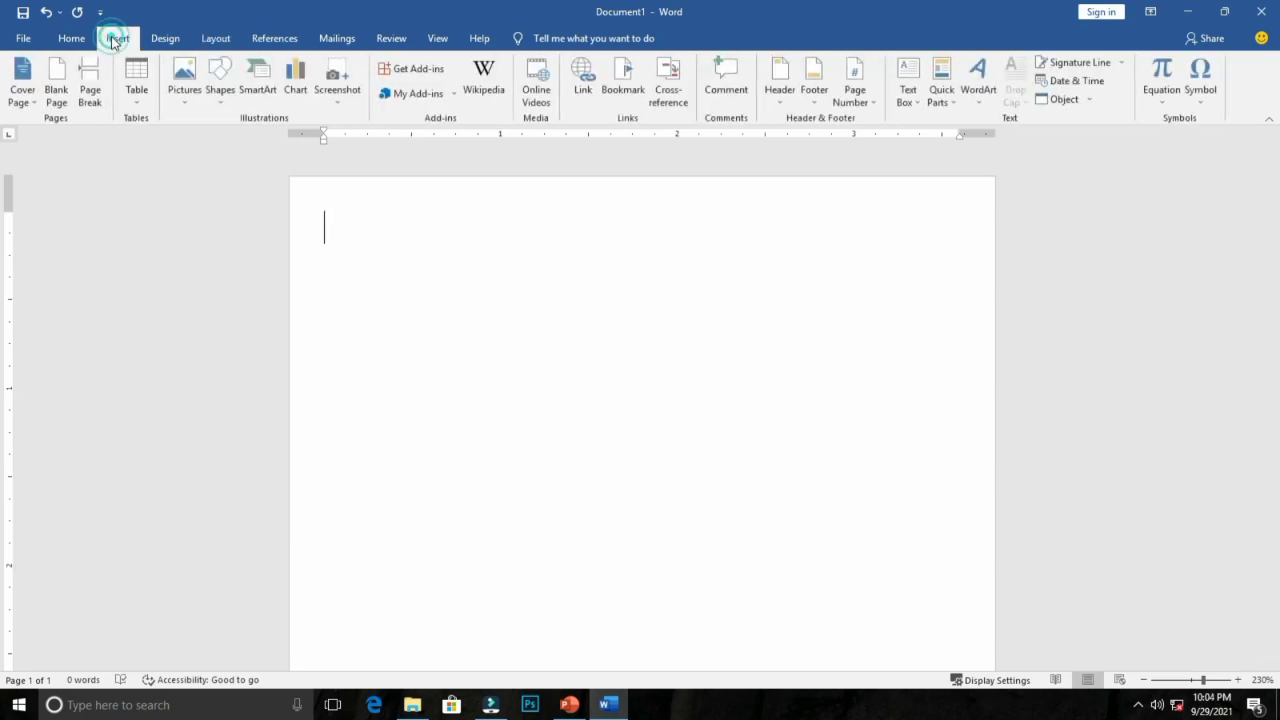
pyautogui.click(136, 100)
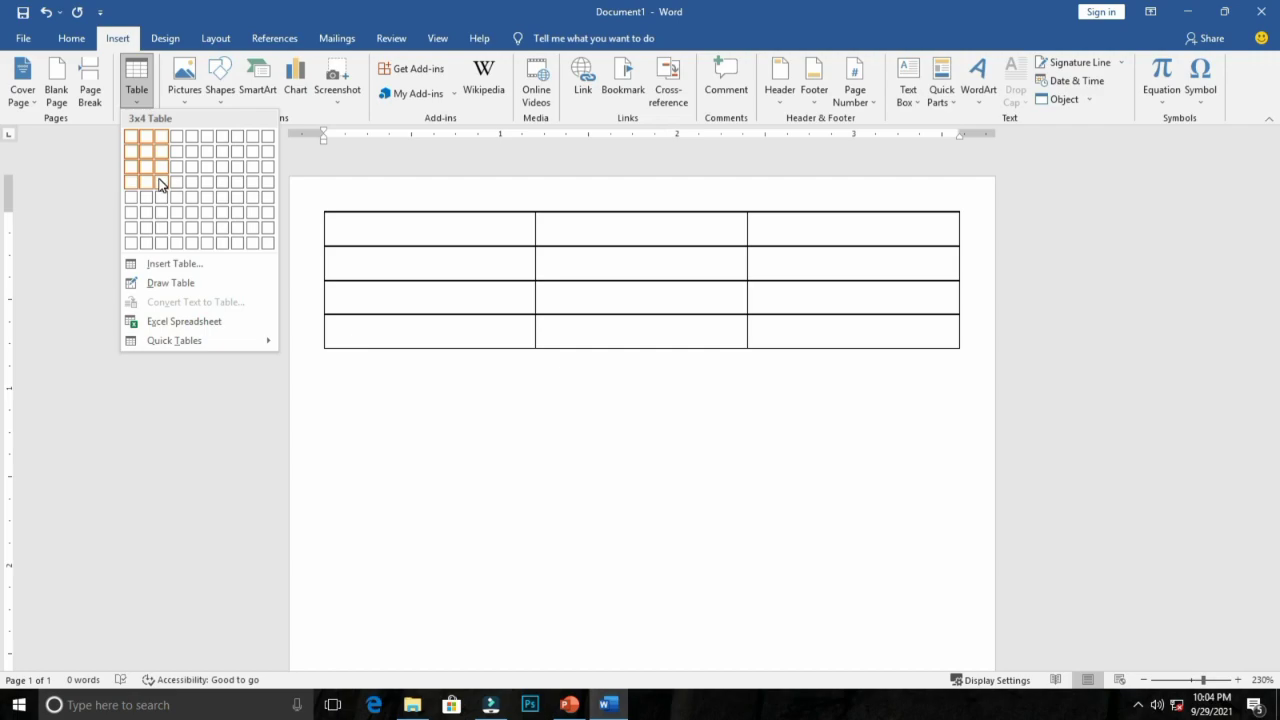
pyautogui.click(160, 184)
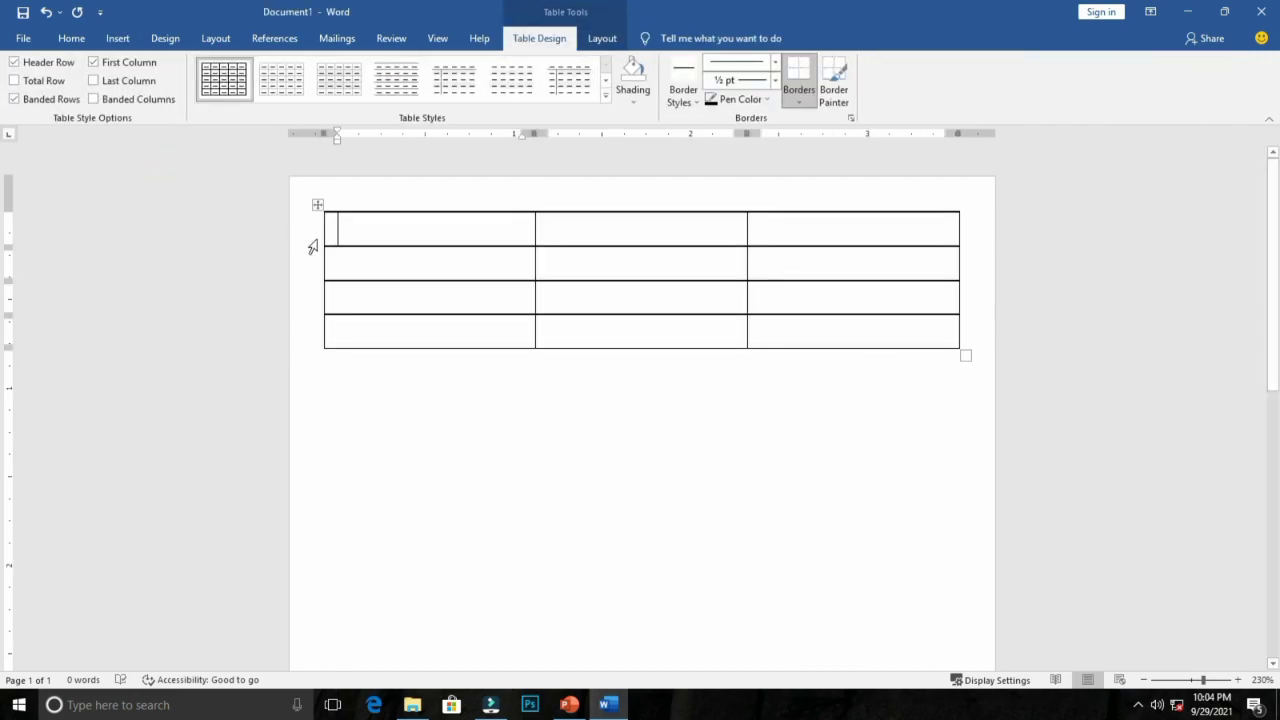
# In Table Properties, center the table, set 1-inch row height and 1.2-inch column width
pyautogui.moveTo(340, 231)
pyautogui.mouseDown()
pyautogui.moveTo(730, 341)
pyautogui.moveTo(806, 341)
pyautogui.mouseUp()
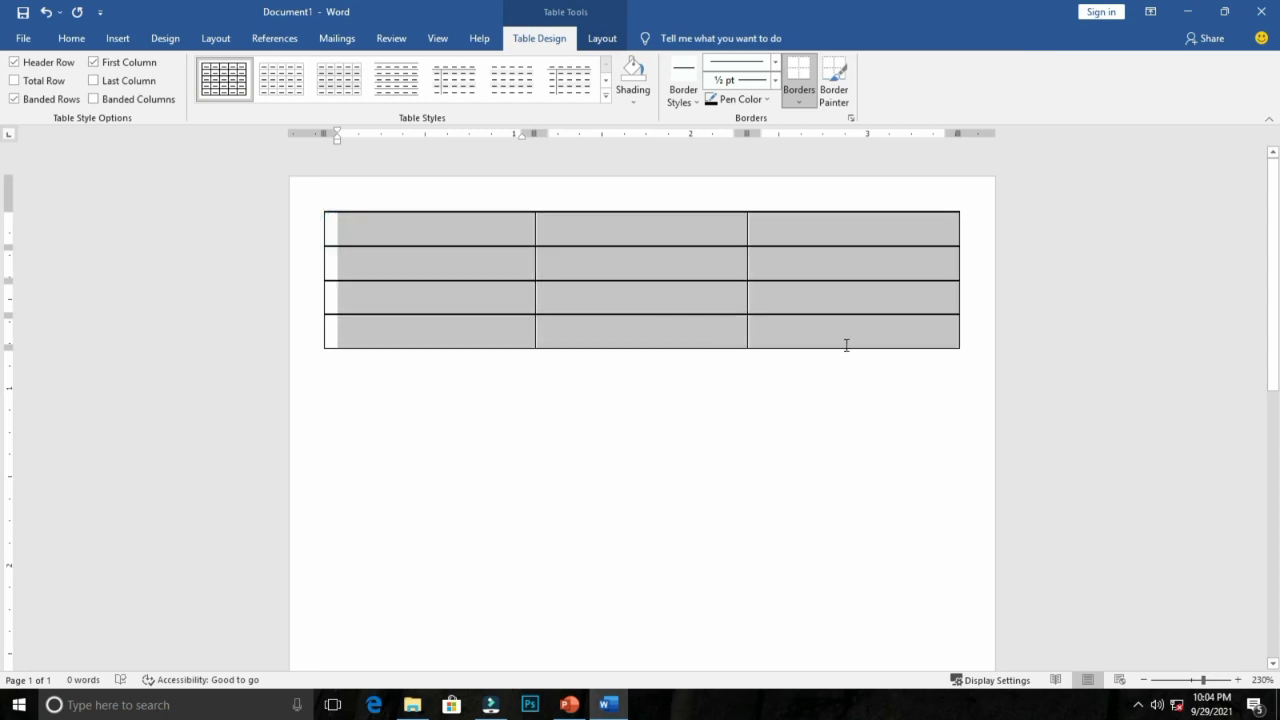
pyautogui.rightClick(697, 230)
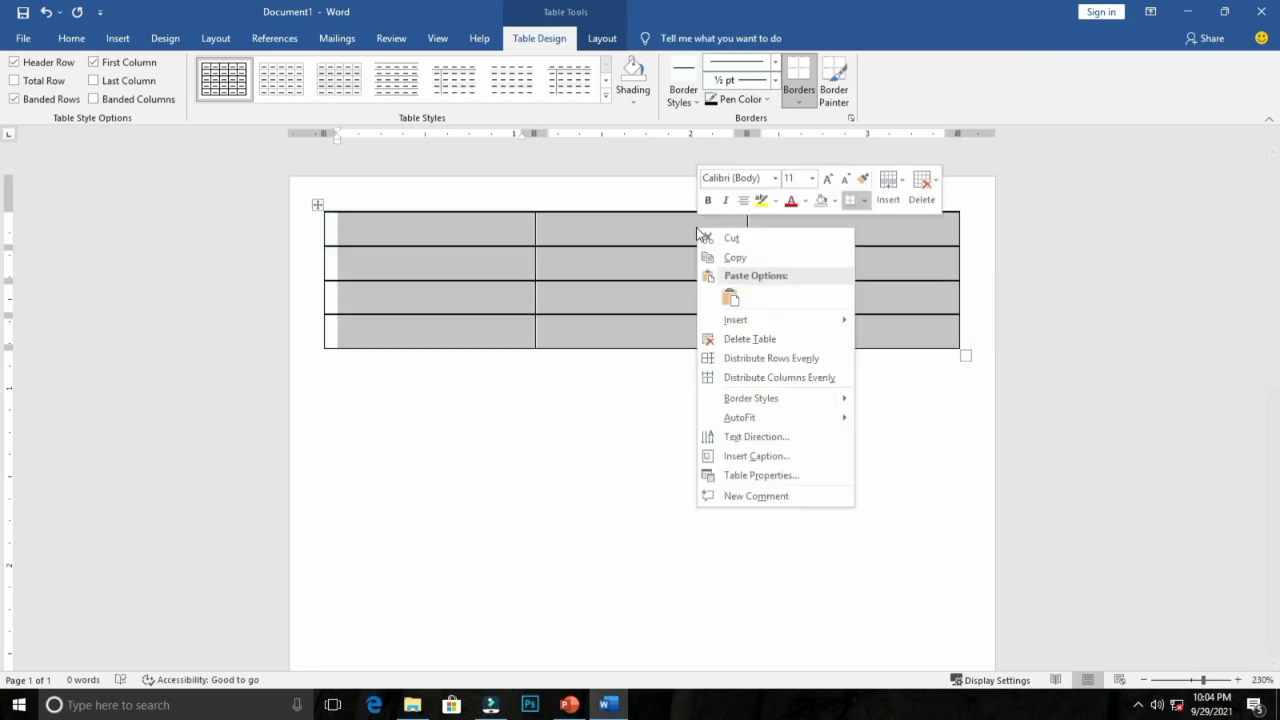
pyautogui.click(757, 478)
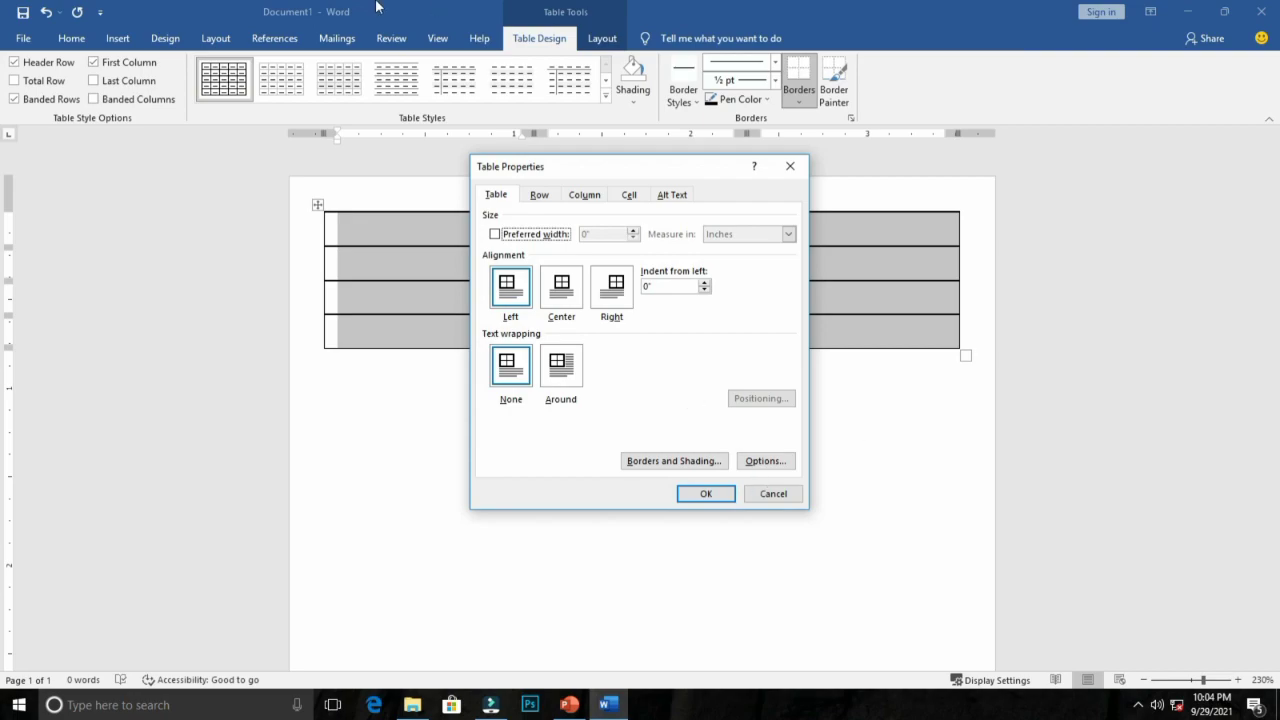
pyautogui.click(566, 284)
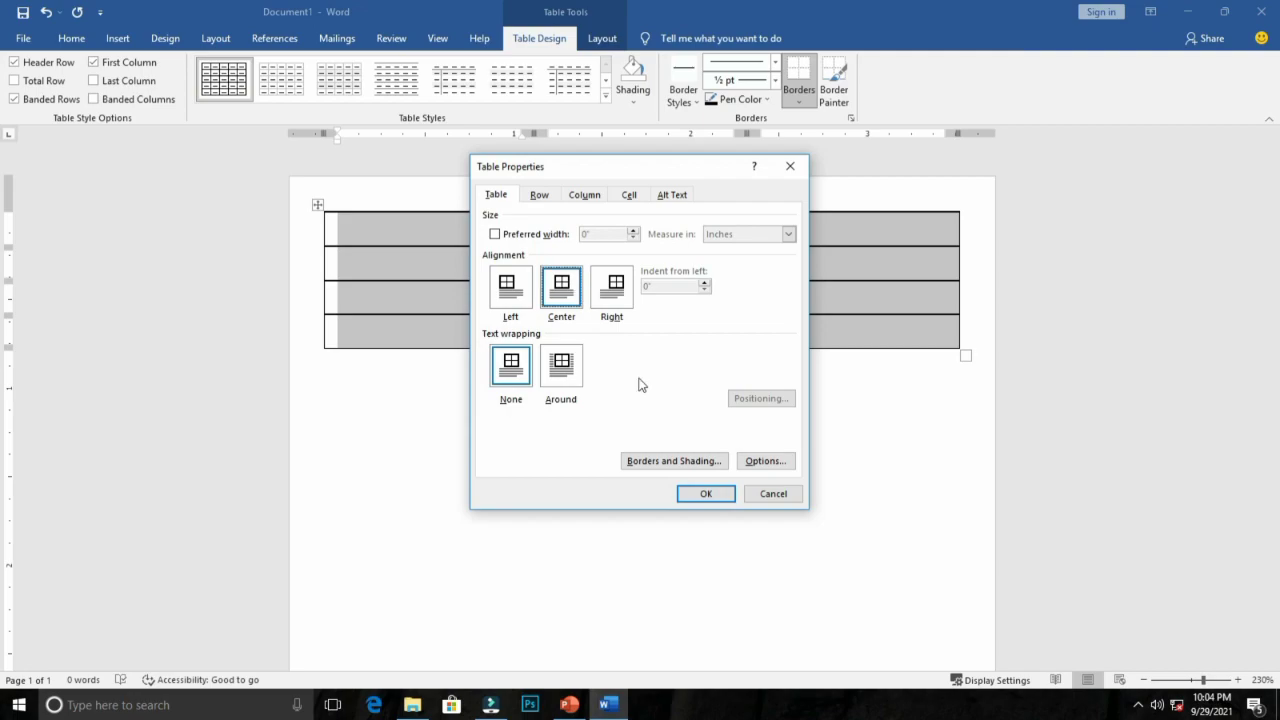
pyautogui.click(541, 195)
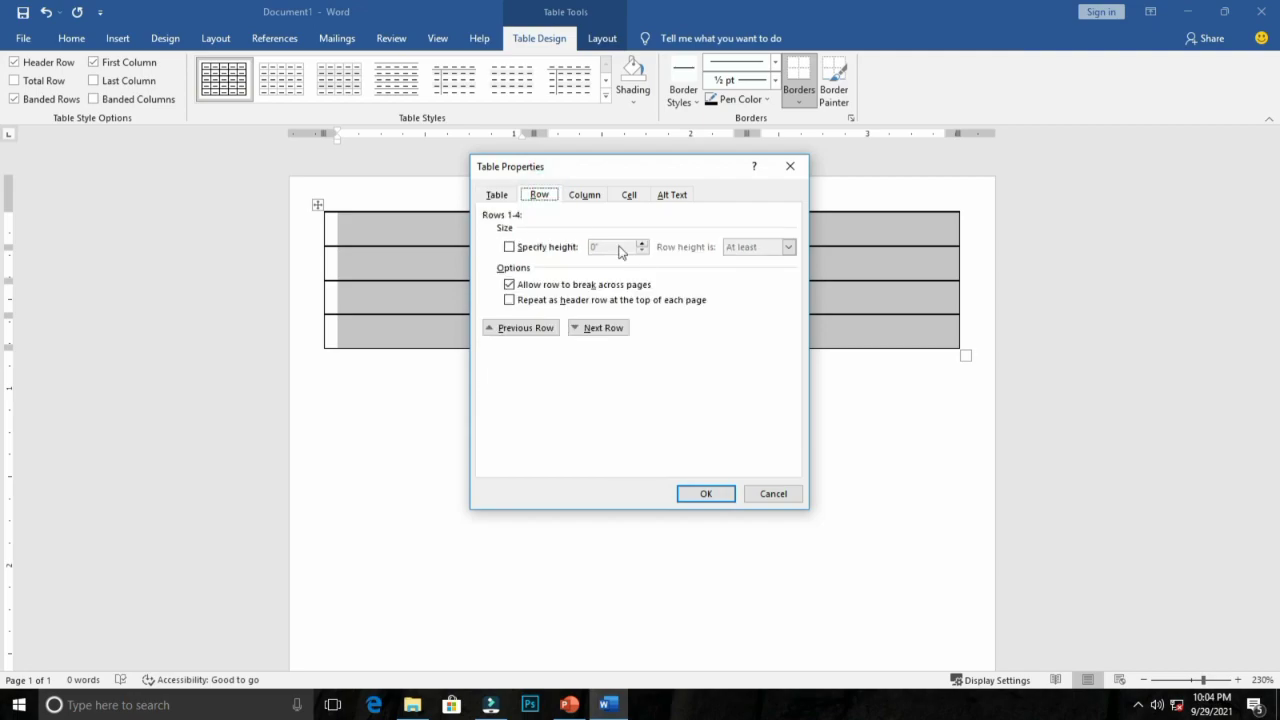
pyautogui.click(510, 248)
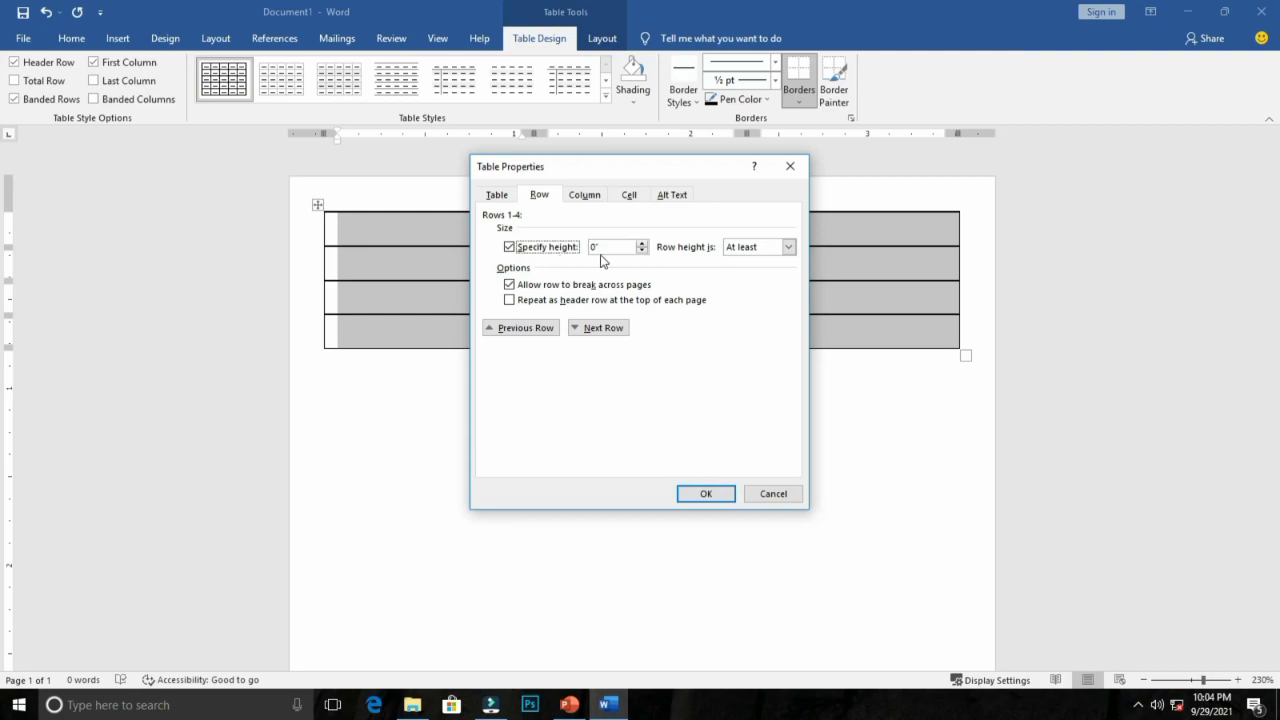
pyautogui.doubleClick(609, 245)
pyautogui.write('1.35')
pyautogui.click(592, 196)
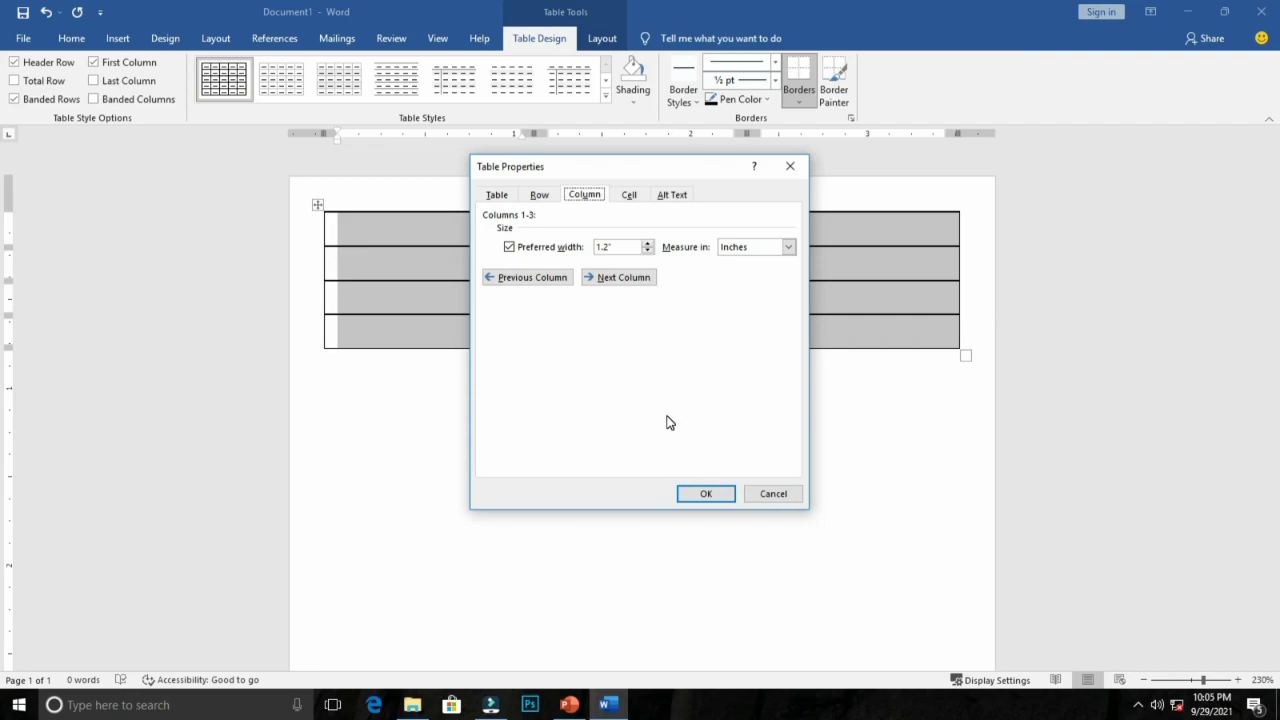
pyautogui.click(705, 496)
pyautogui.scroll(-2, 505, 430)
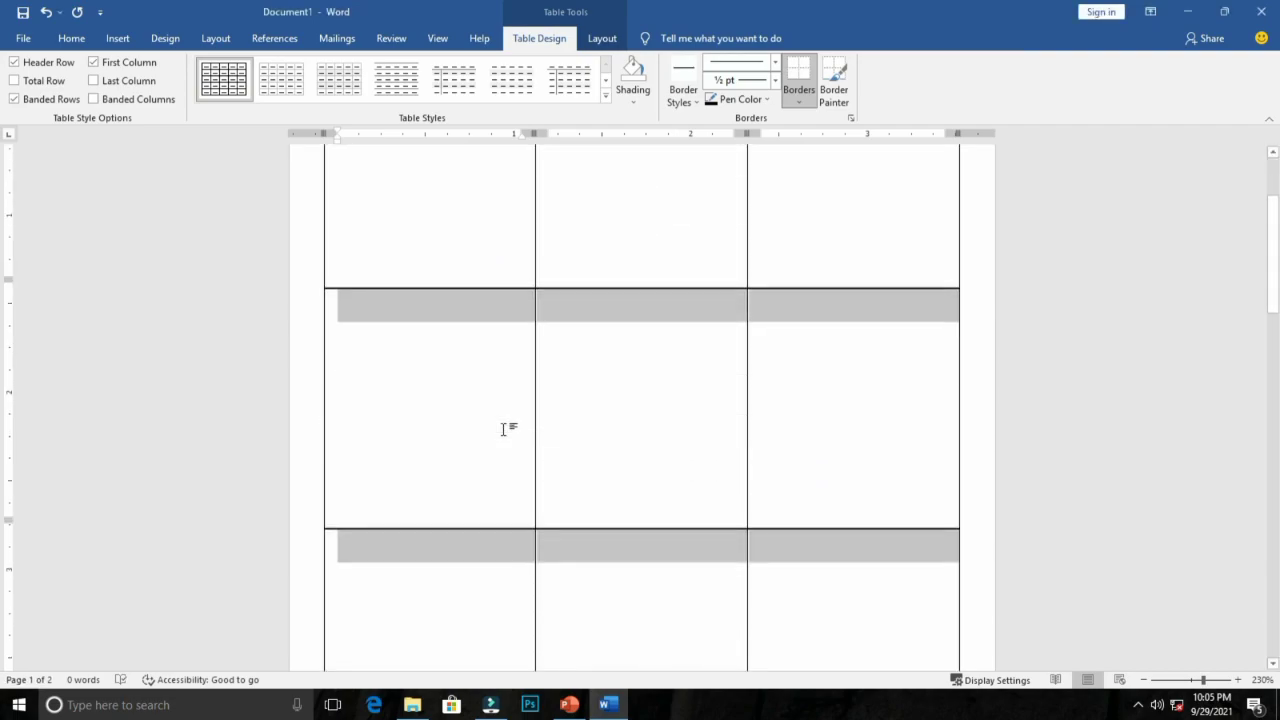
pyautogui.scroll(-2, 505, 430)
pyautogui.scroll(-1, 504, 430)
pyautogui.scroll(-2, 503, 429)
pyautogui.scroll(-2, 503, 429)
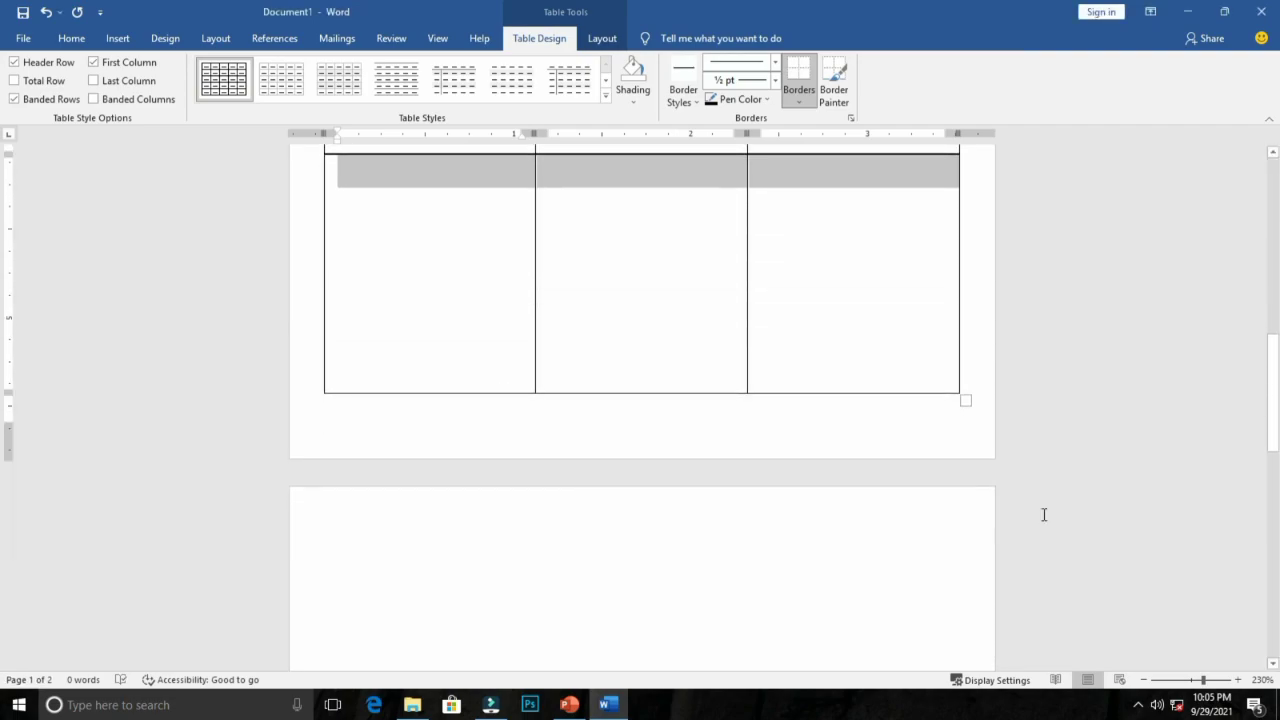
pyautogui.click(1144, 680)
pyautogui.click(1144, 680)
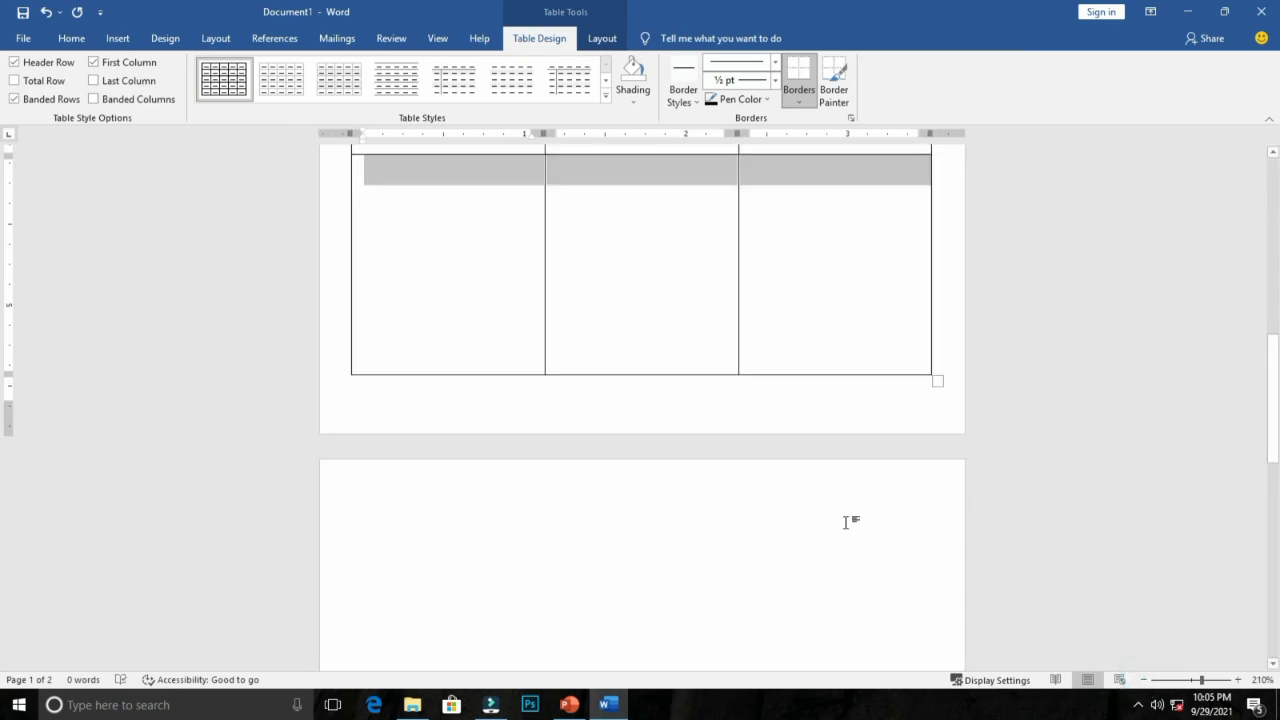
pyautogui.scroll(10, 830, 517)
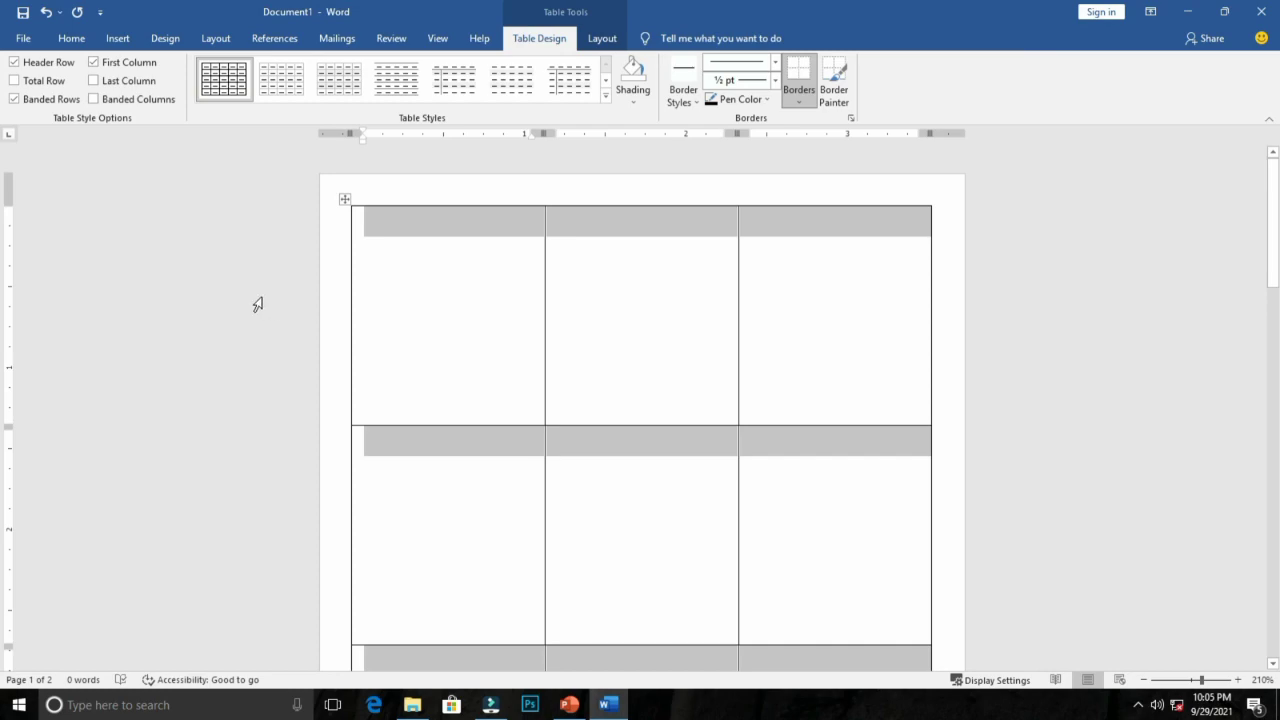
# Start a Labels mail merge, cancelling Label Options so the existing table stays
pyautogui.click(346, 39)
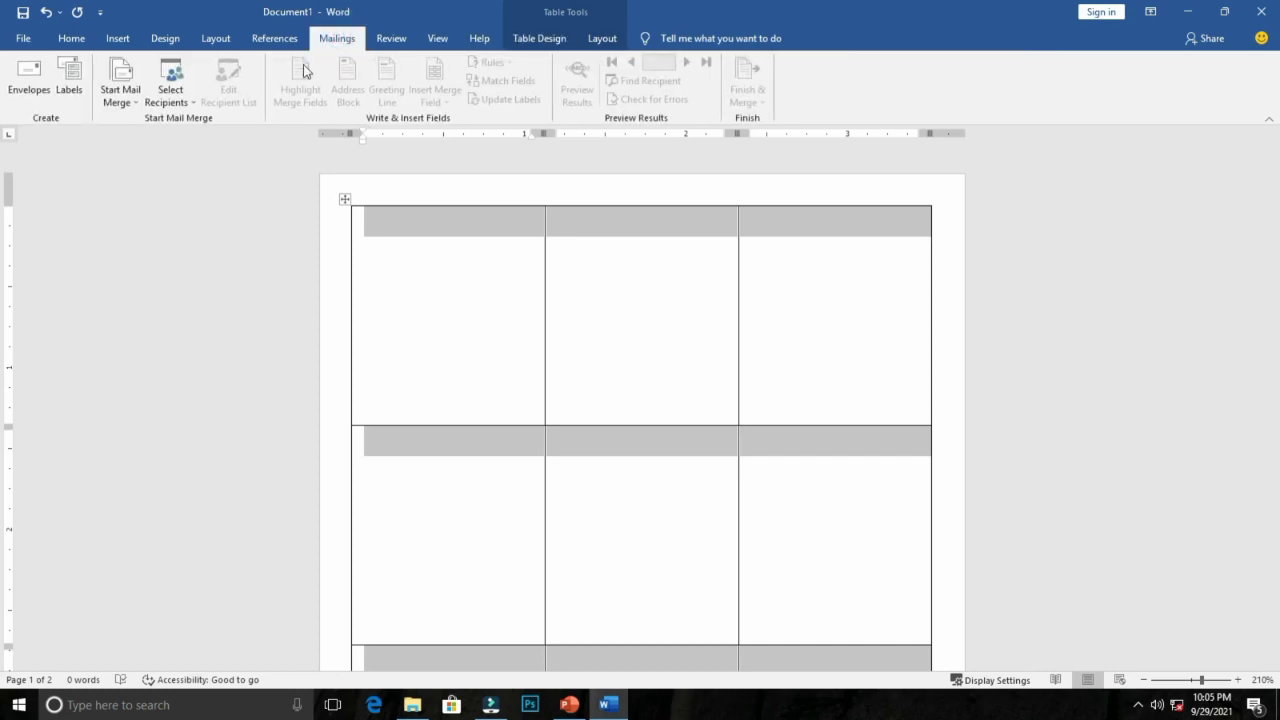
pyautogui.click(138, 100)
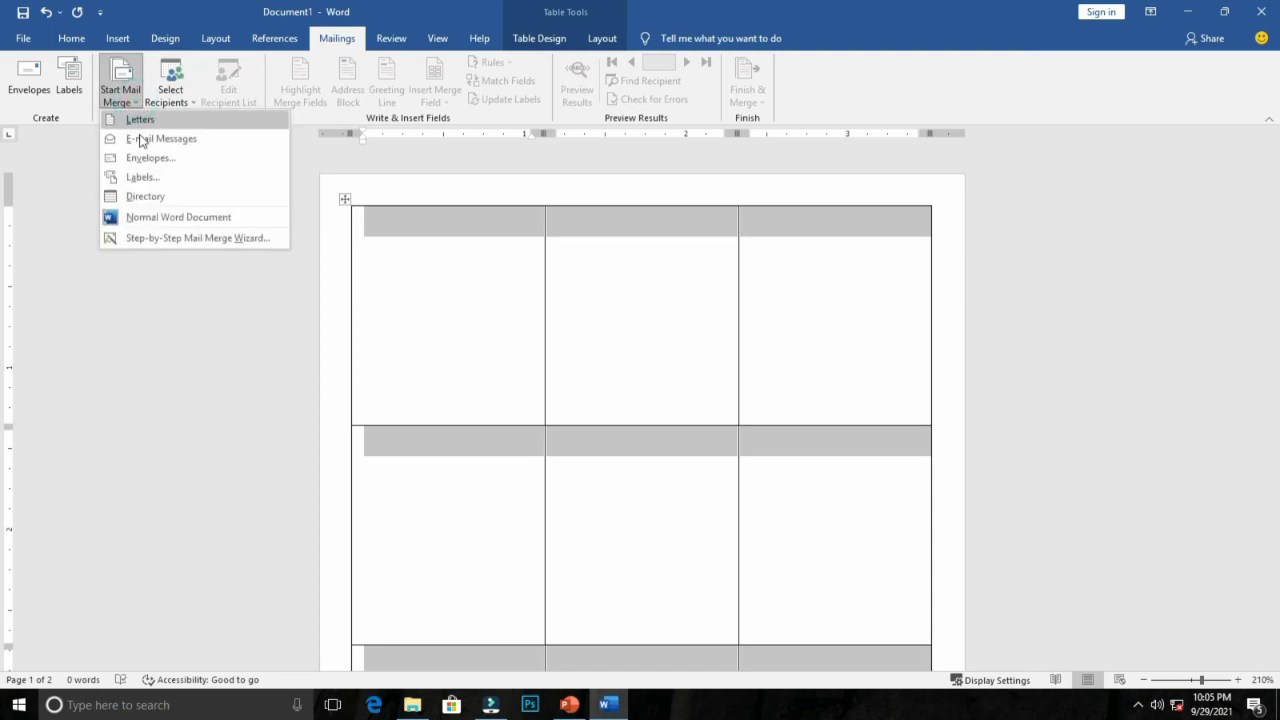
pyautogui.click(136, 176)
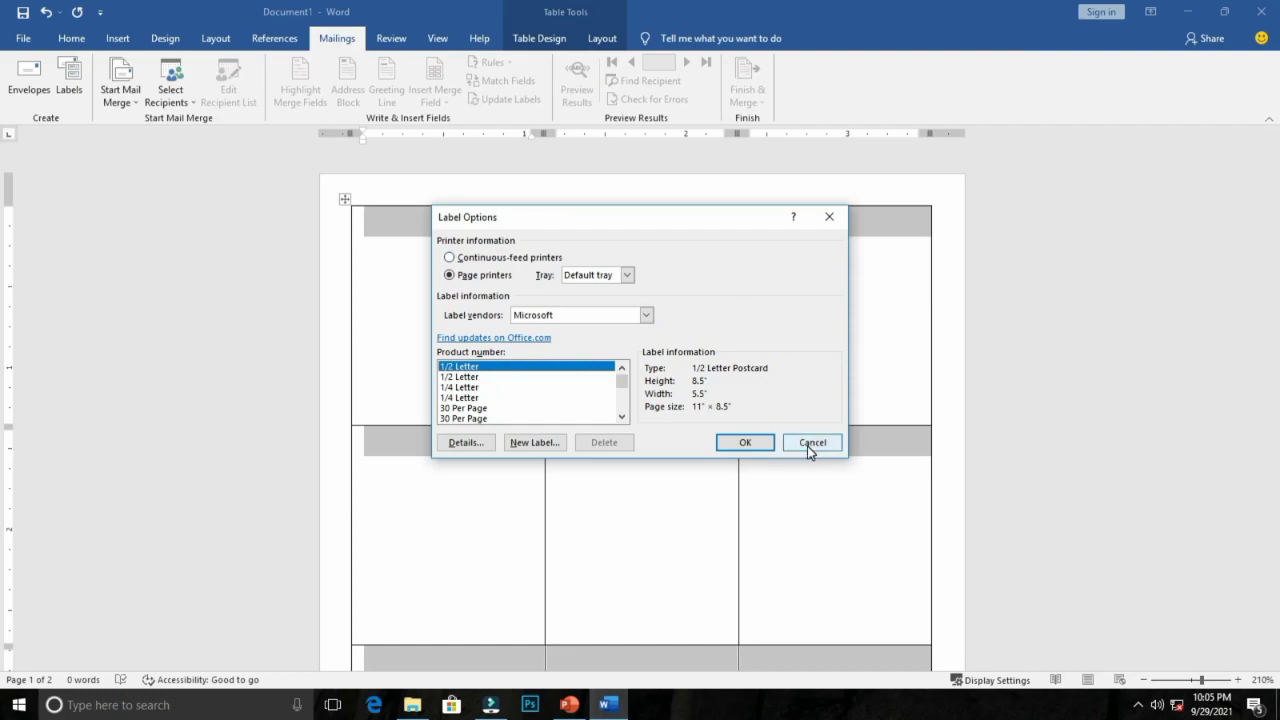
pyautogui.click(807, 443)
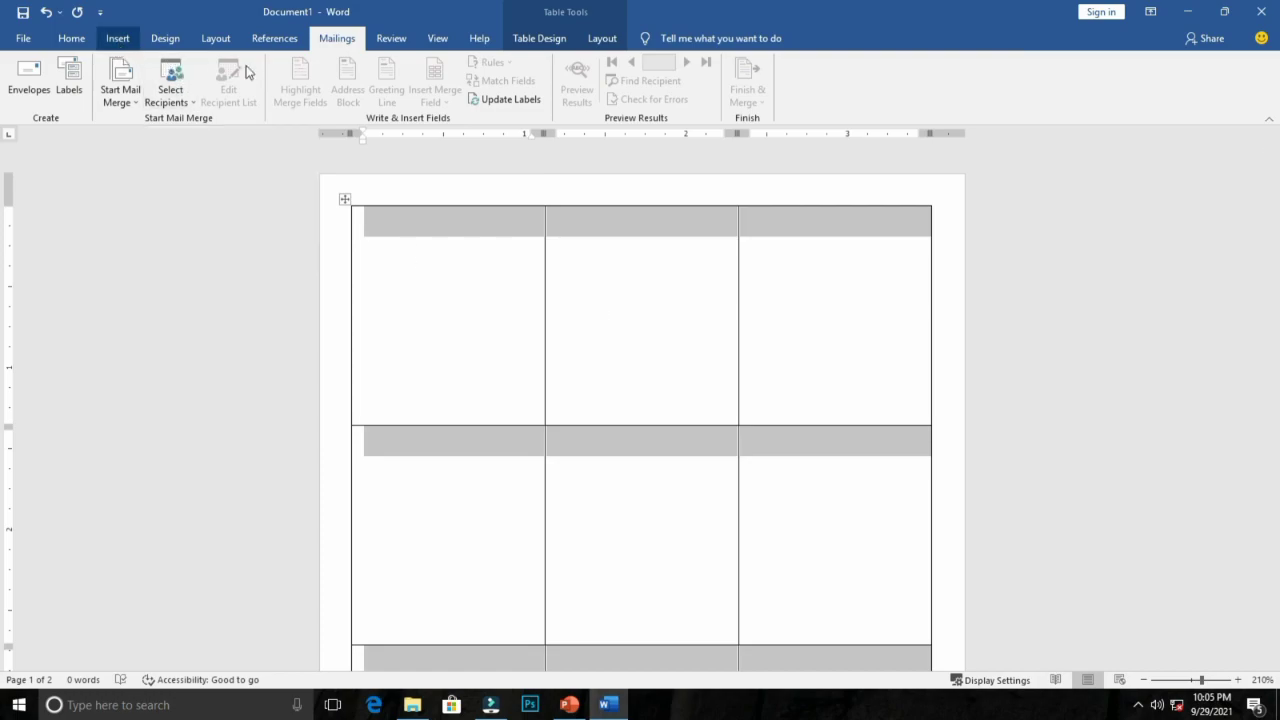
# Insert the 123 picture from the Desktop into the first table cell
pyautogui.click(117, 38)
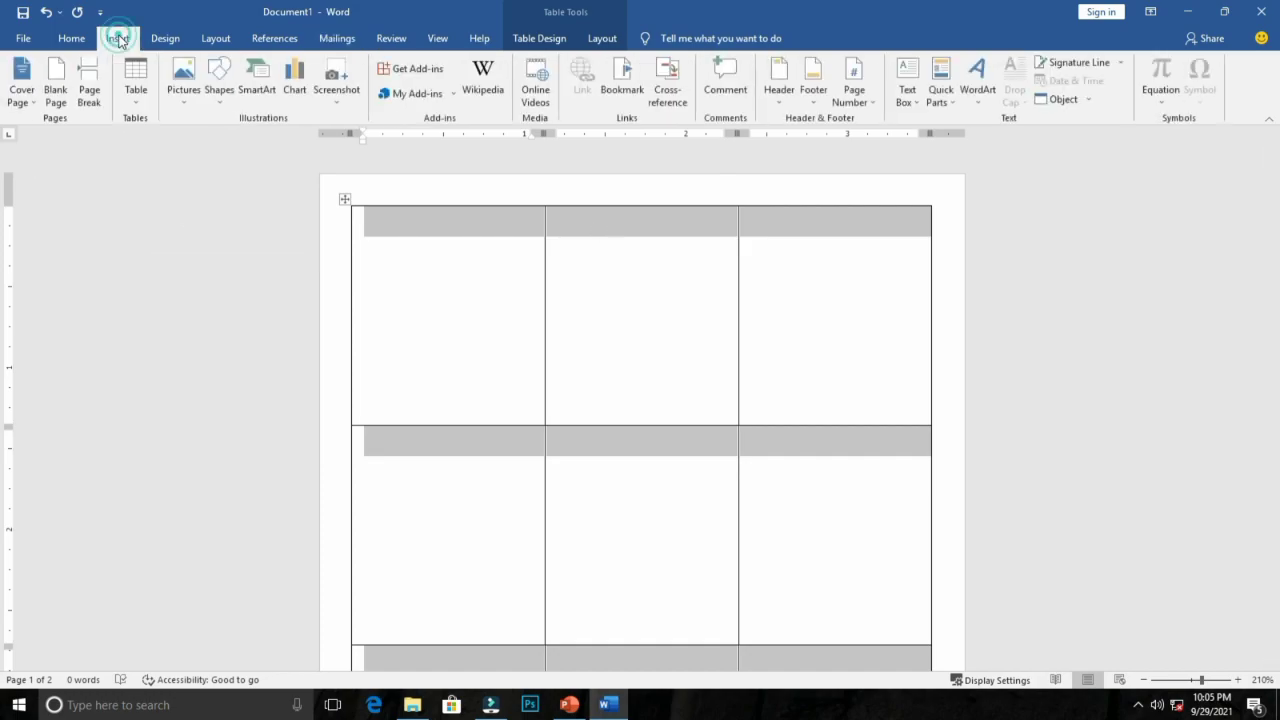
pyautogui.click(137, 98)
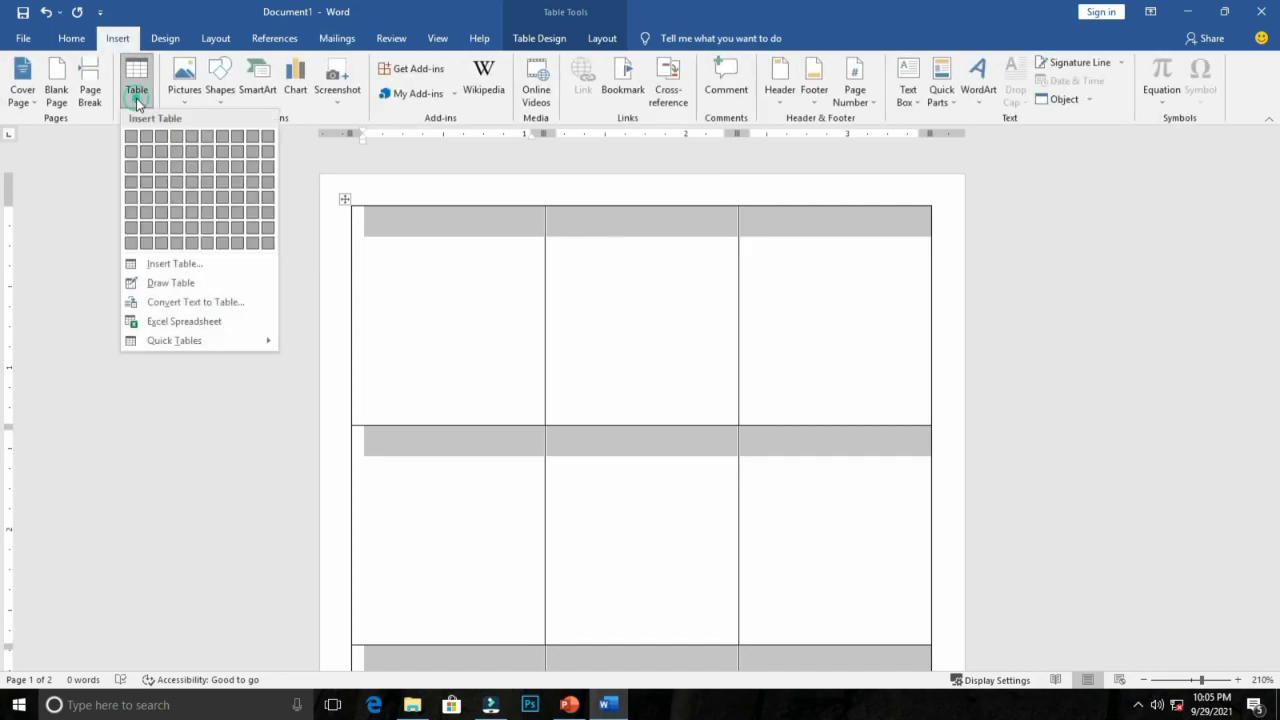
pyautogui.click(85, 196)
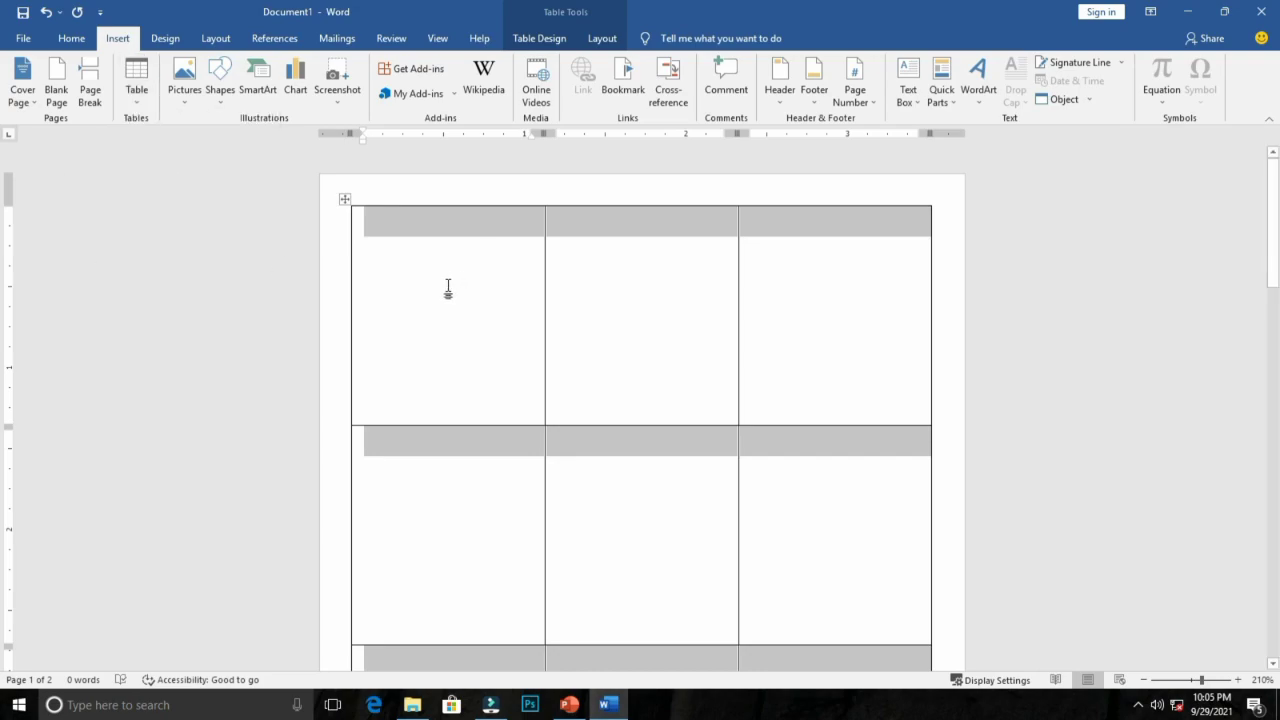
pyautogui.click(190, 75)
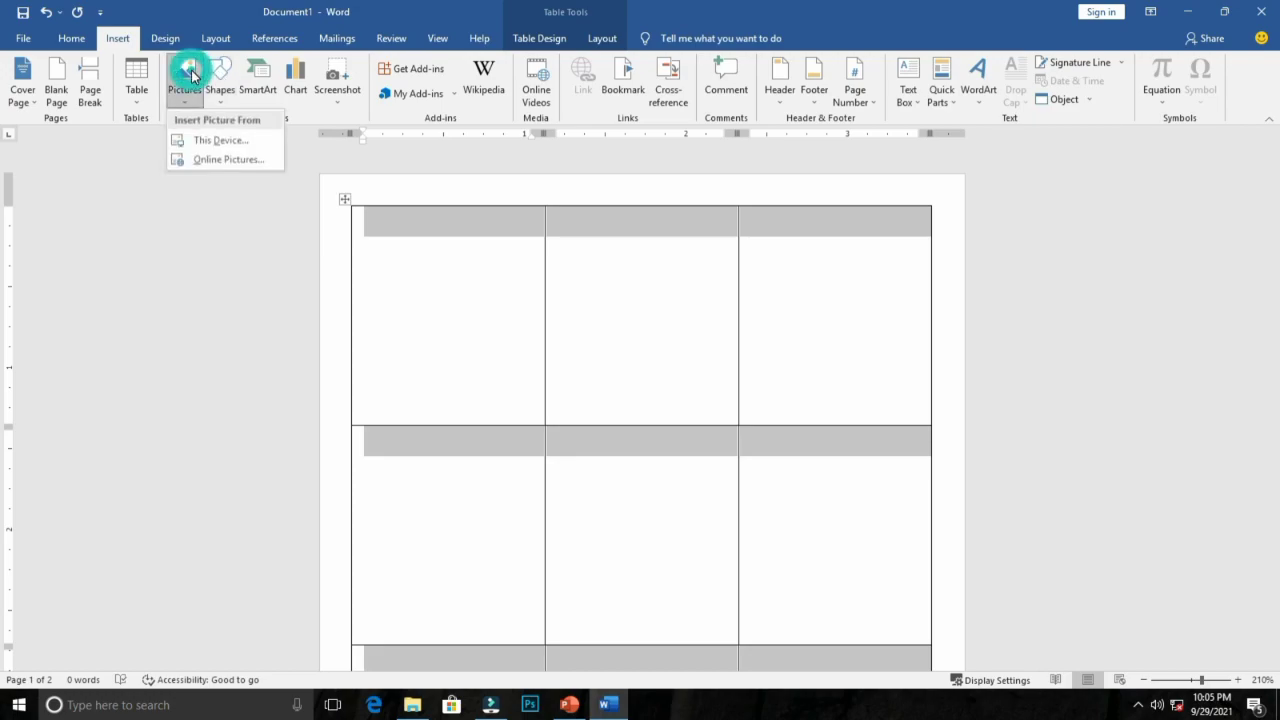
pyautogui.click(228, 142)
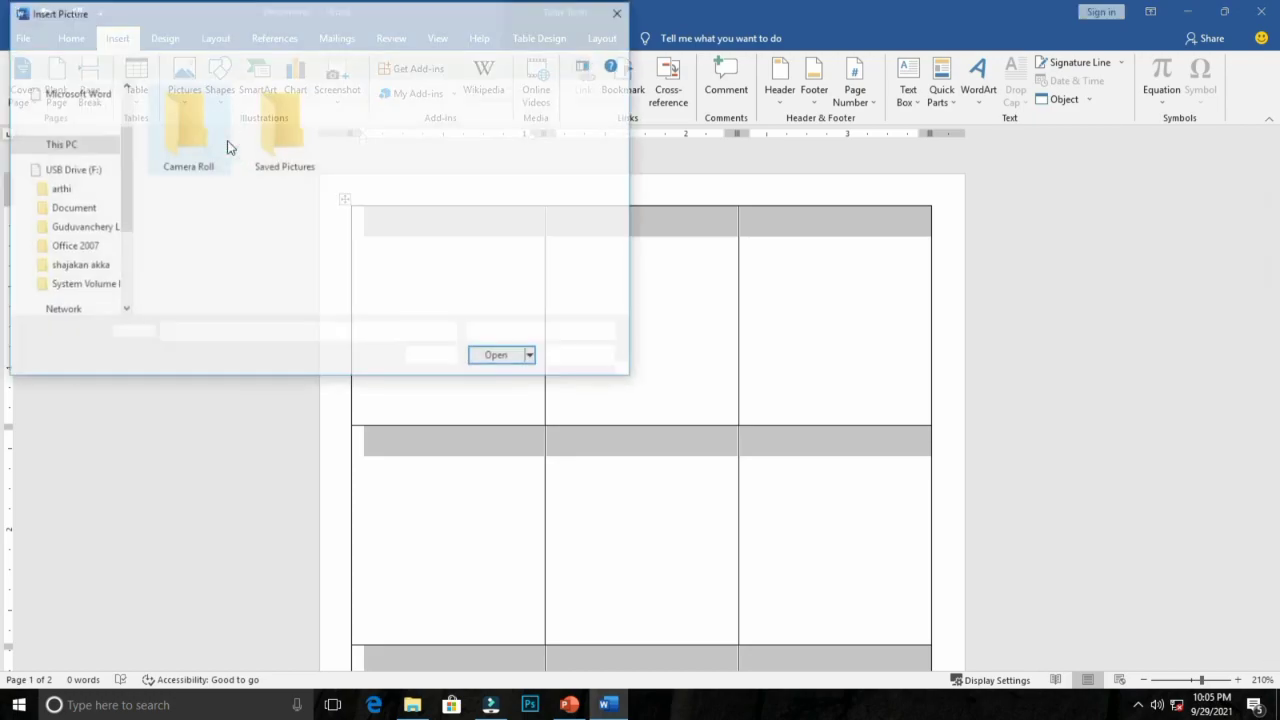
pyautogui.click(70, 178)
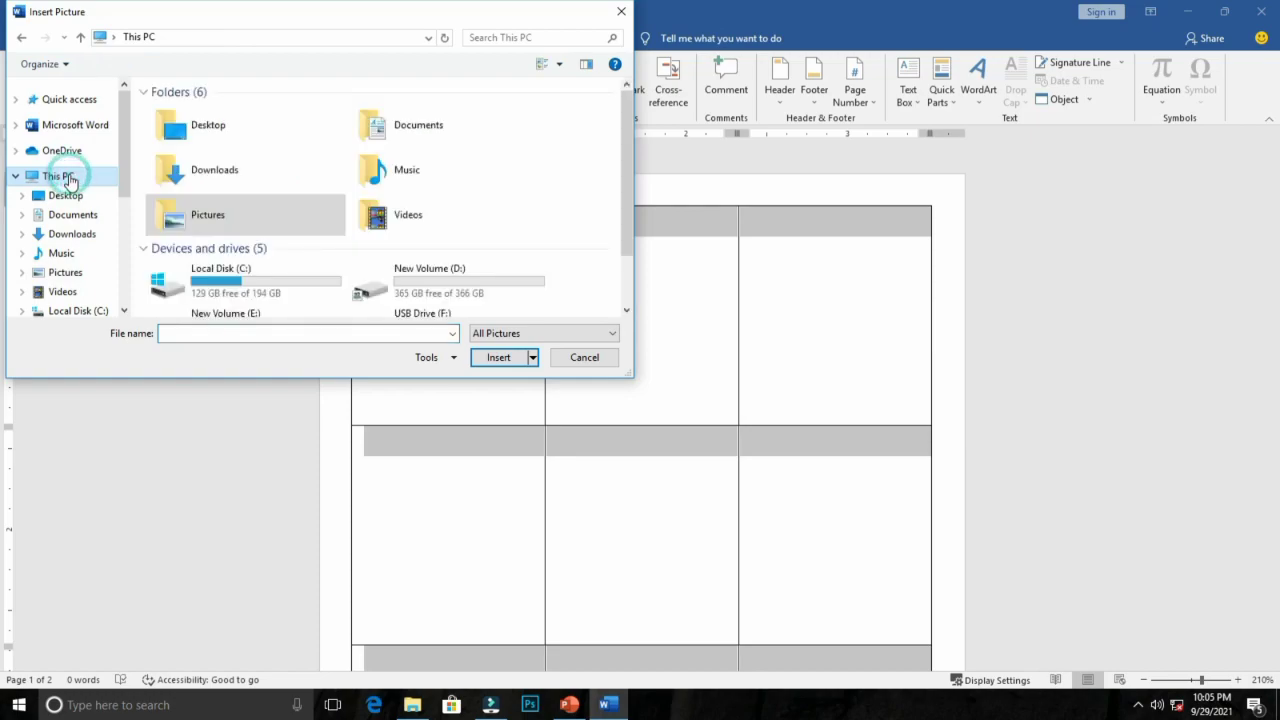
pyautogui.click(66, 195)
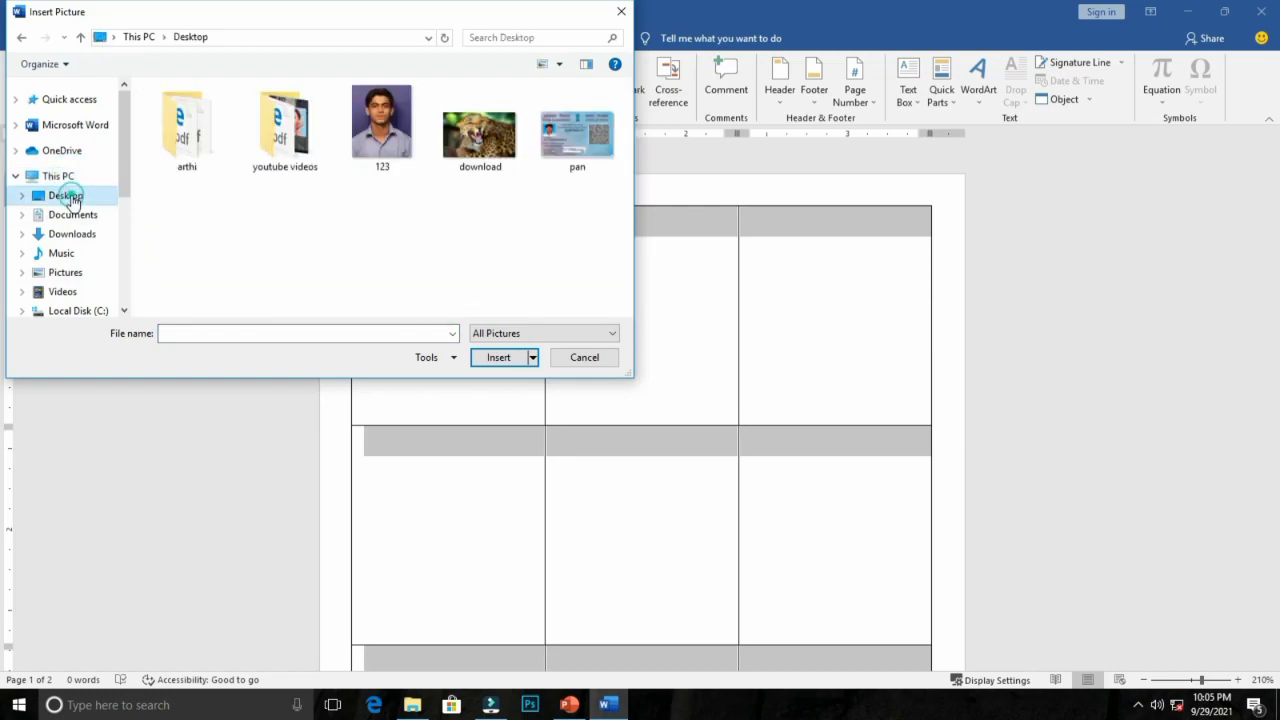
pyautogui.click(382, 125)
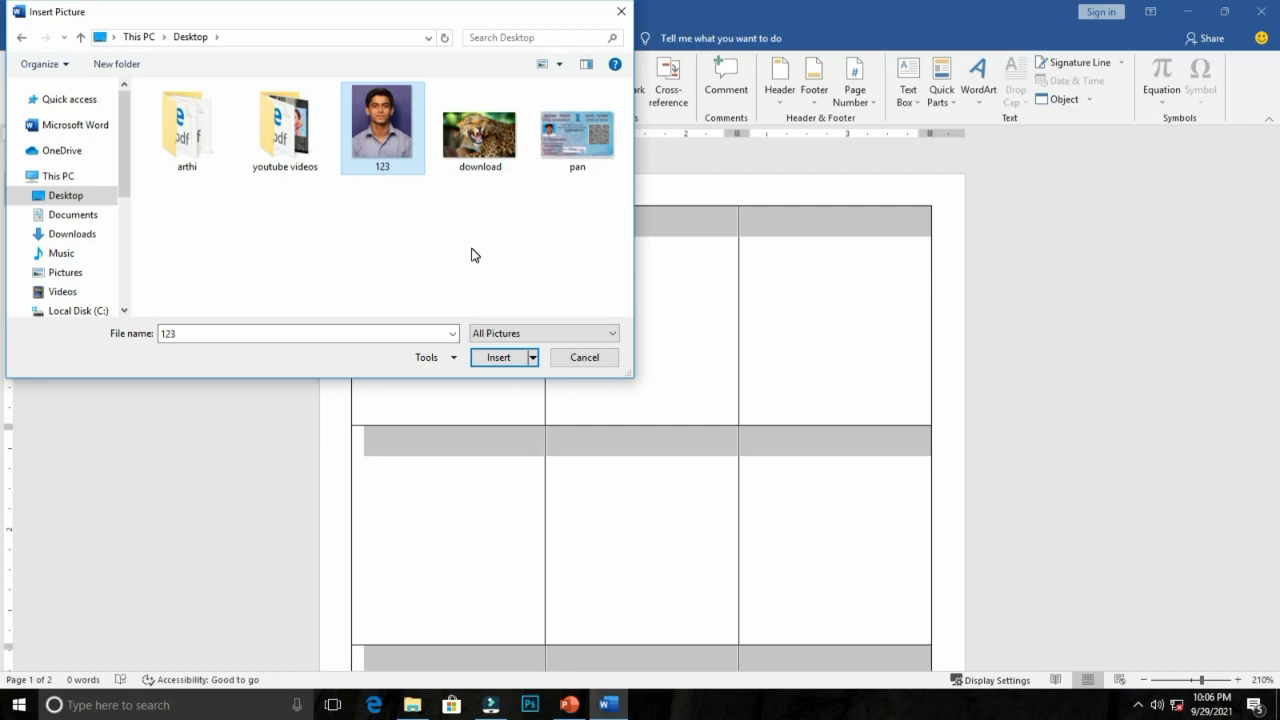
pyautogui.click(500, 359)
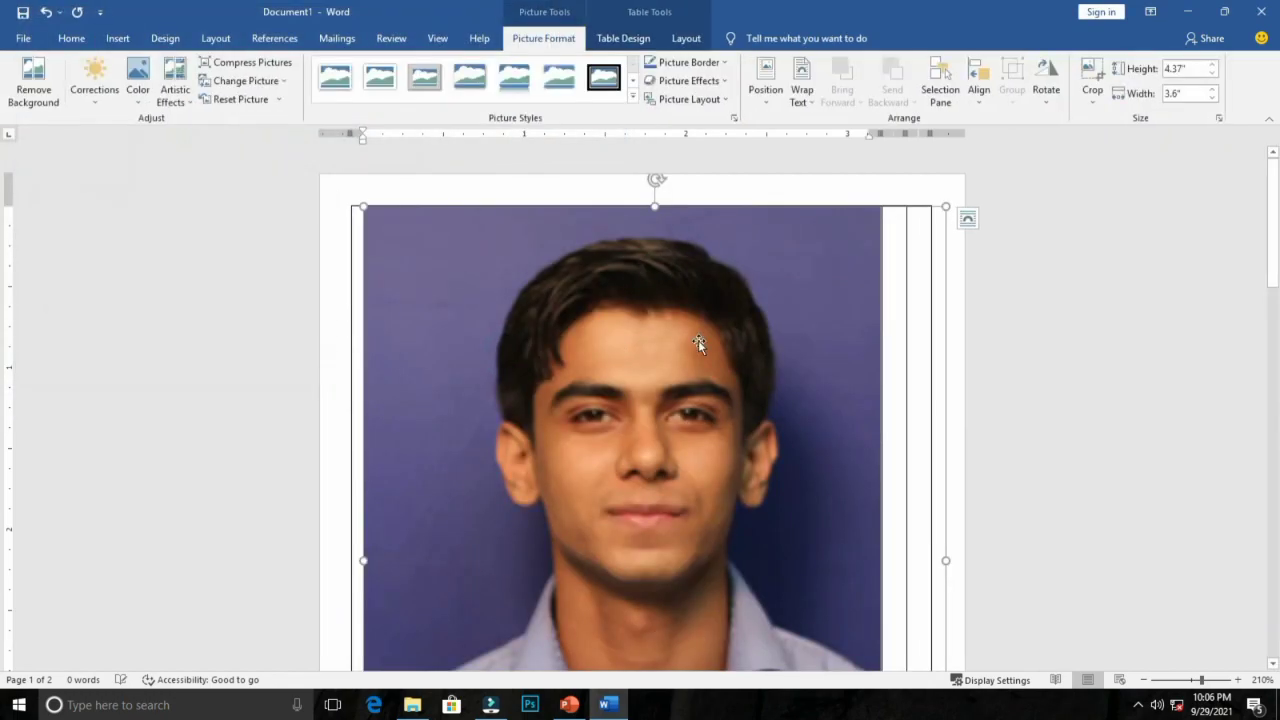
# Set the photo's text wrapping to Behind Text
pyautogui.scroll(-3, 583, 394)
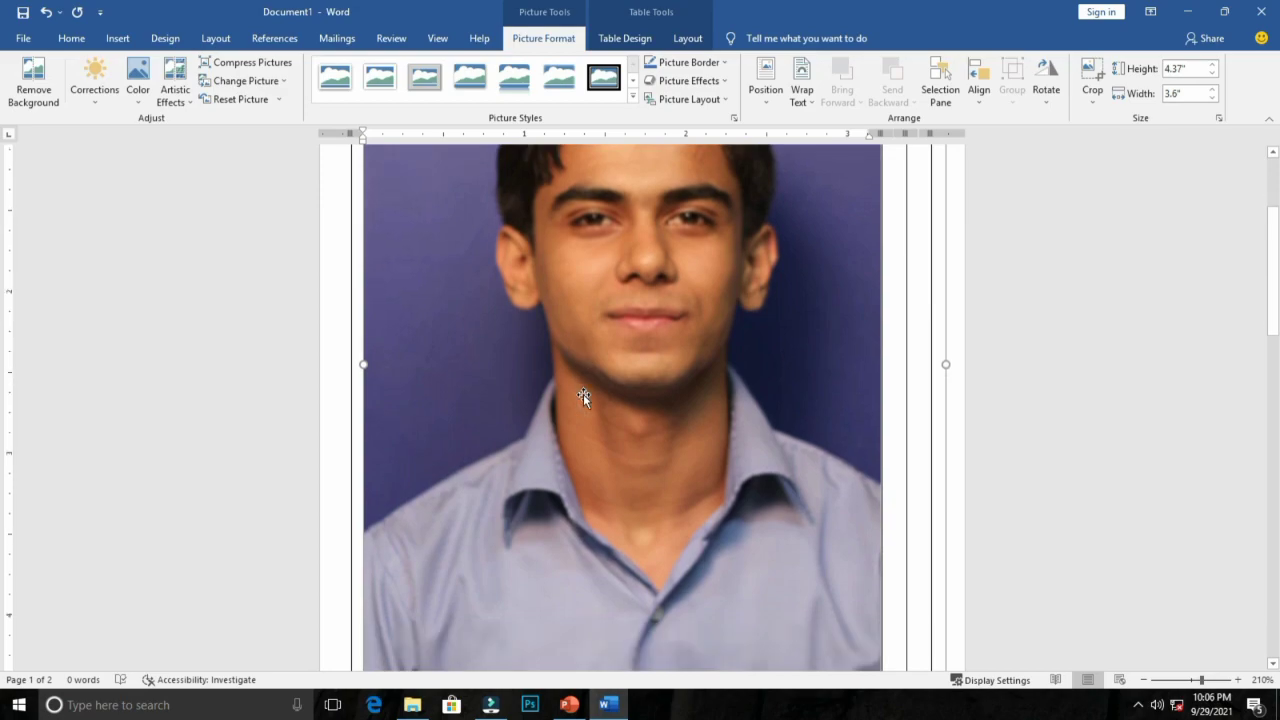
pyautogui.scroll(2, 583, 394)
pyautogui.rightClick(518, 354)
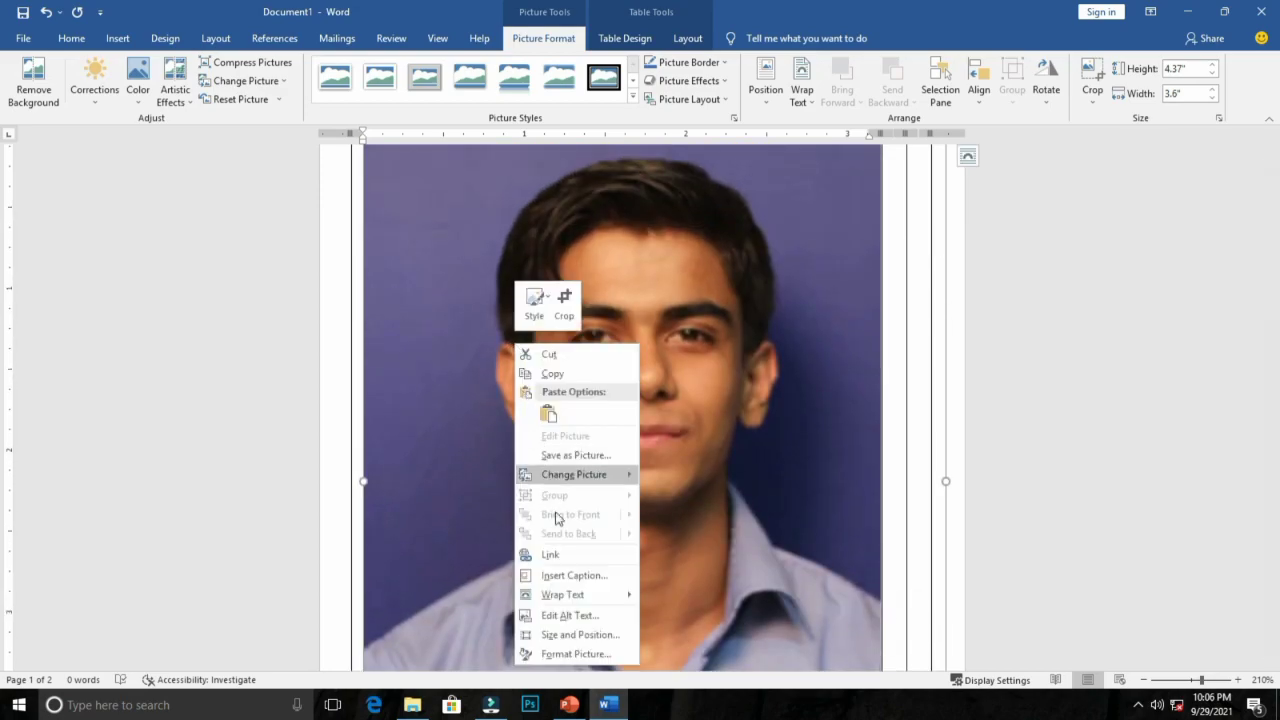
pyautogui.moveTo(586, 598)
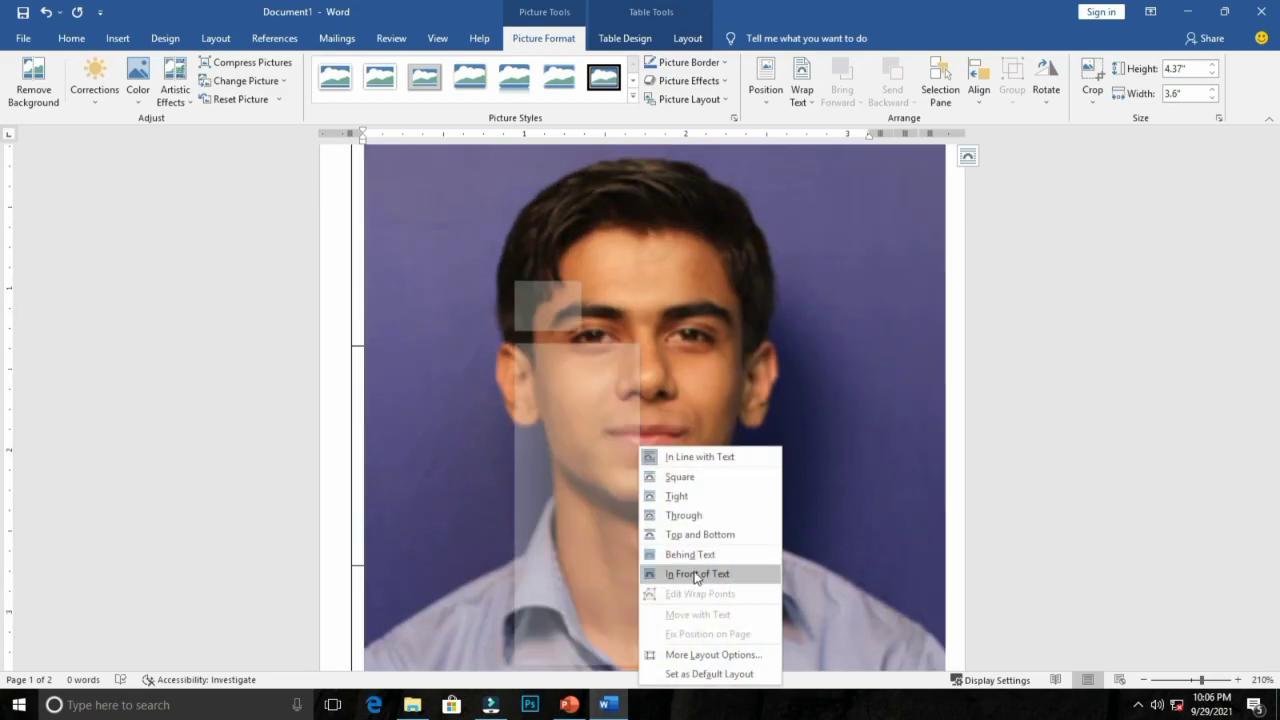
pyautogui.click(707, 557)
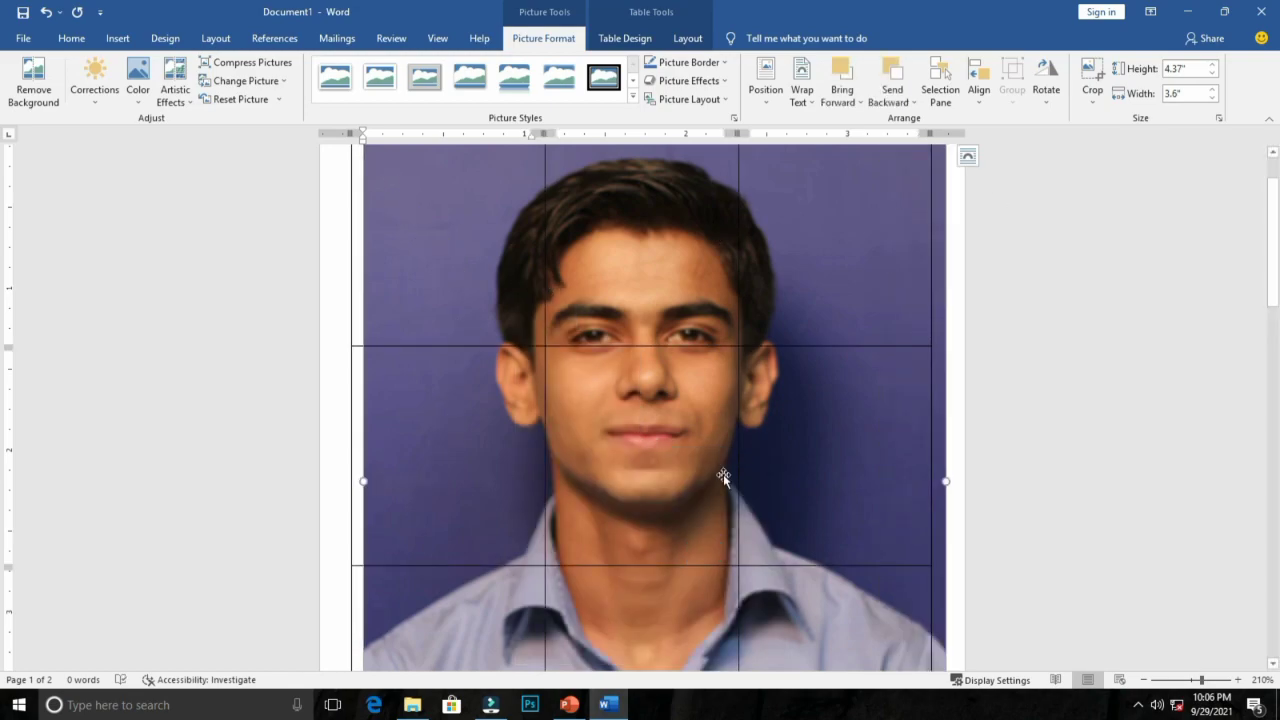
# Shrink the photo to about 1.28 by 1.05 inches and fit it into the first cell
pyautogui.scroll(2, 713, 471)
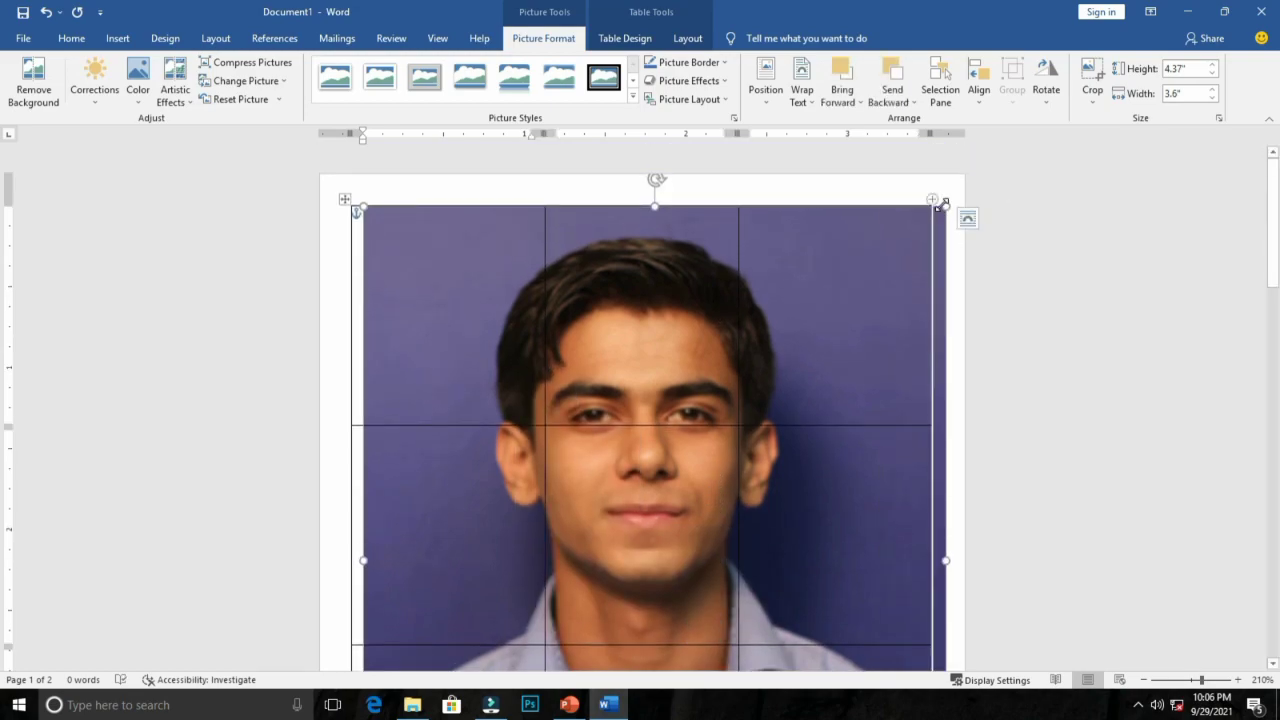
pyautogui.moveTo(945, 207); pyautogui.dragTo(669, 543)
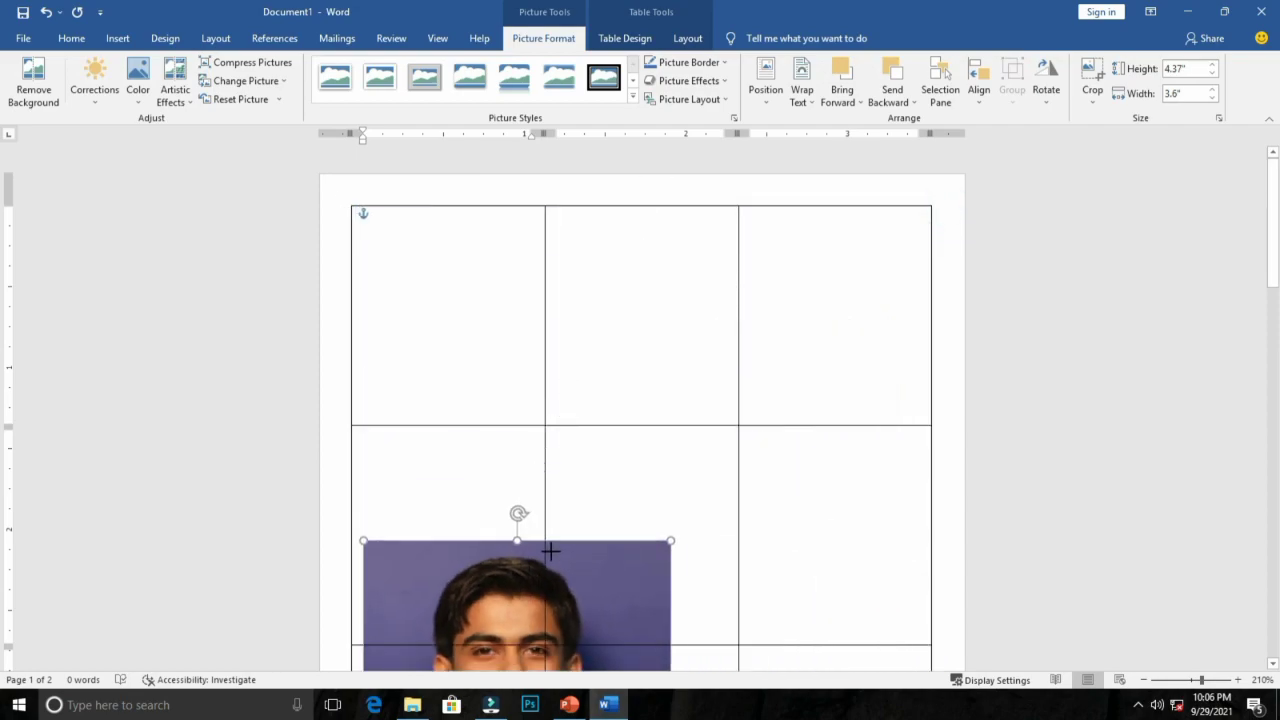
pyautogui.scroll(-3, 544, 571)
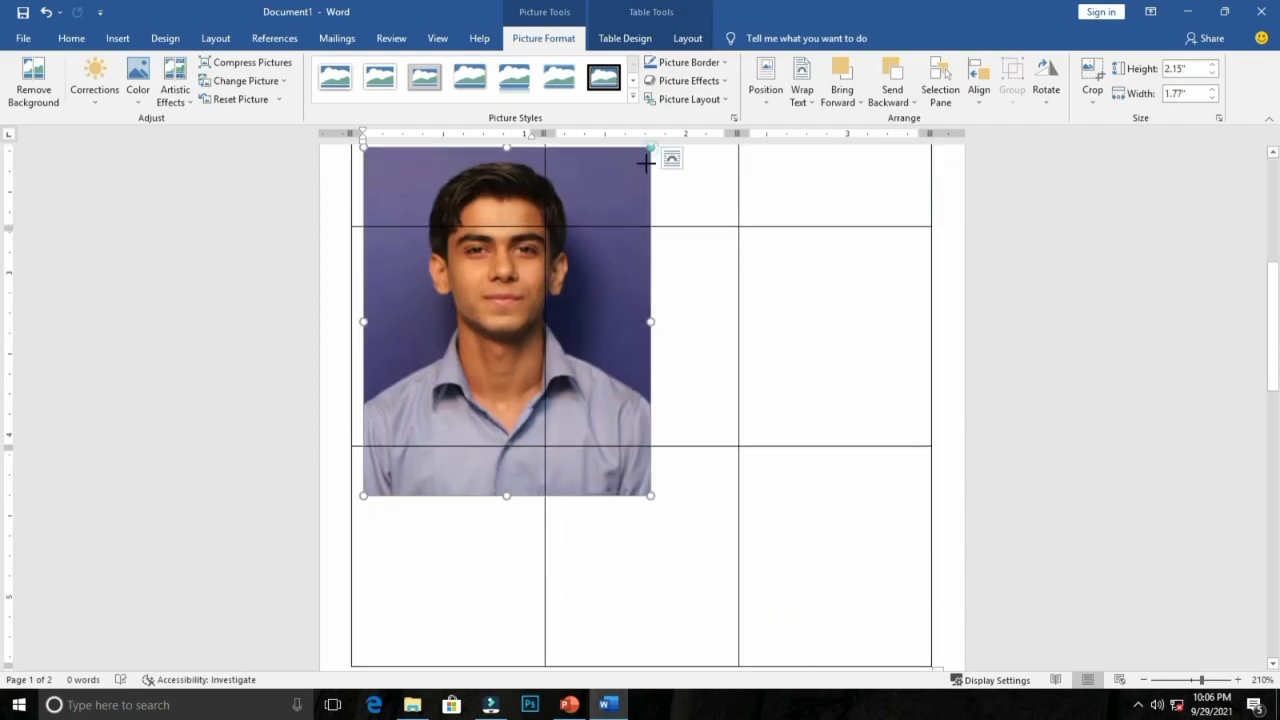
pyautogui.moveTo(648, 157); pyautogui.dragTo(517, 318)
pyautogui.moveTo(464, 392); pyautogui.dragTo(500, 230)
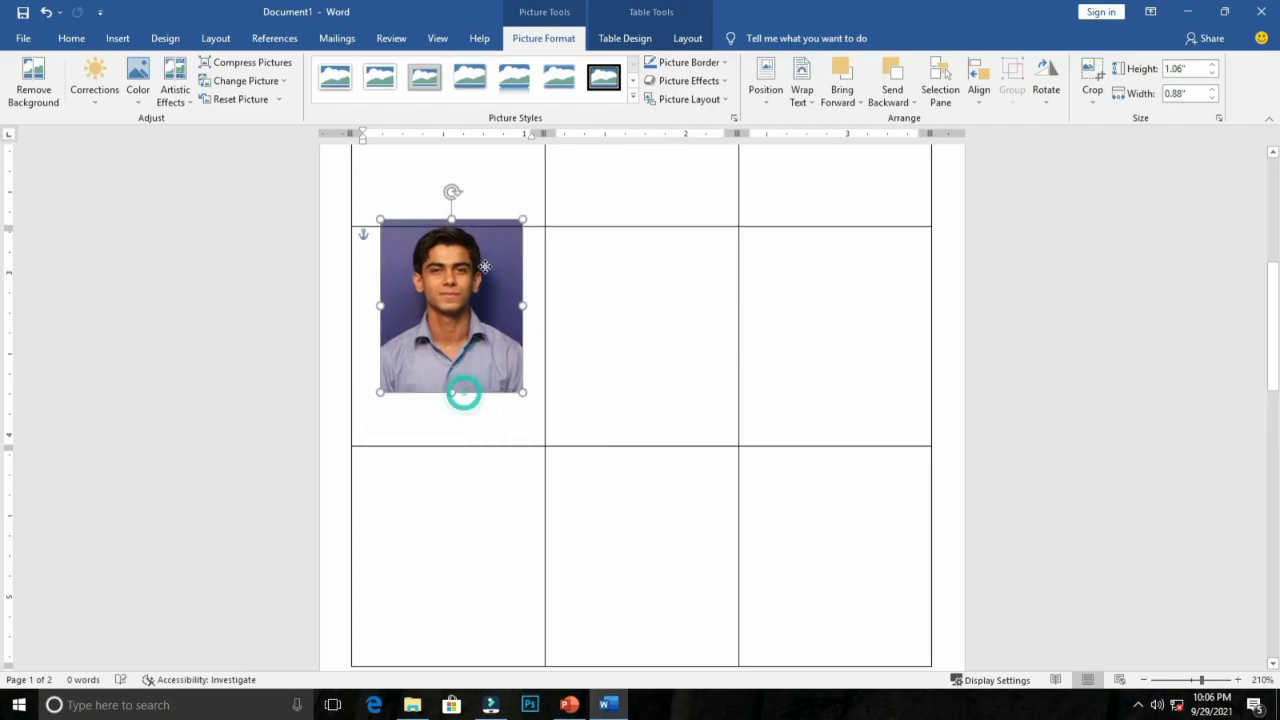
pyautogui.scroll(2, 514, 251)
pyautogui.scroll(3, 514, 251)
pyautogui.moveTo(477, 595)
pyautogui.mouseDown()
pyautogui.moveTo(474, 266)
pyautogui.moveTo(437, 235)
pyautogui.mouseUp()
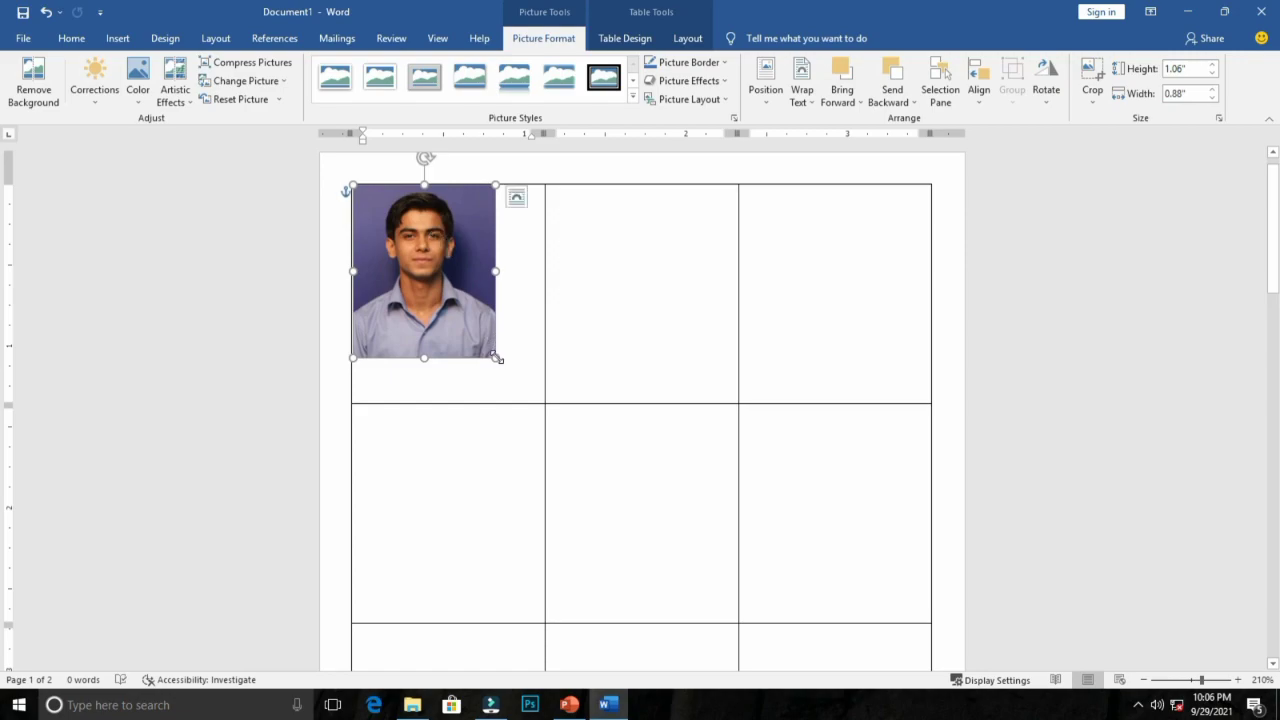
pyautogui.moveTo(495, 357)
pyautogui.mouseDown()
pyautogui.moveTo(540, 373)
pyautogui.moveTo(526, 290)
pyautogui.moveTo(474, 314)
pyautogui.mouseUp()
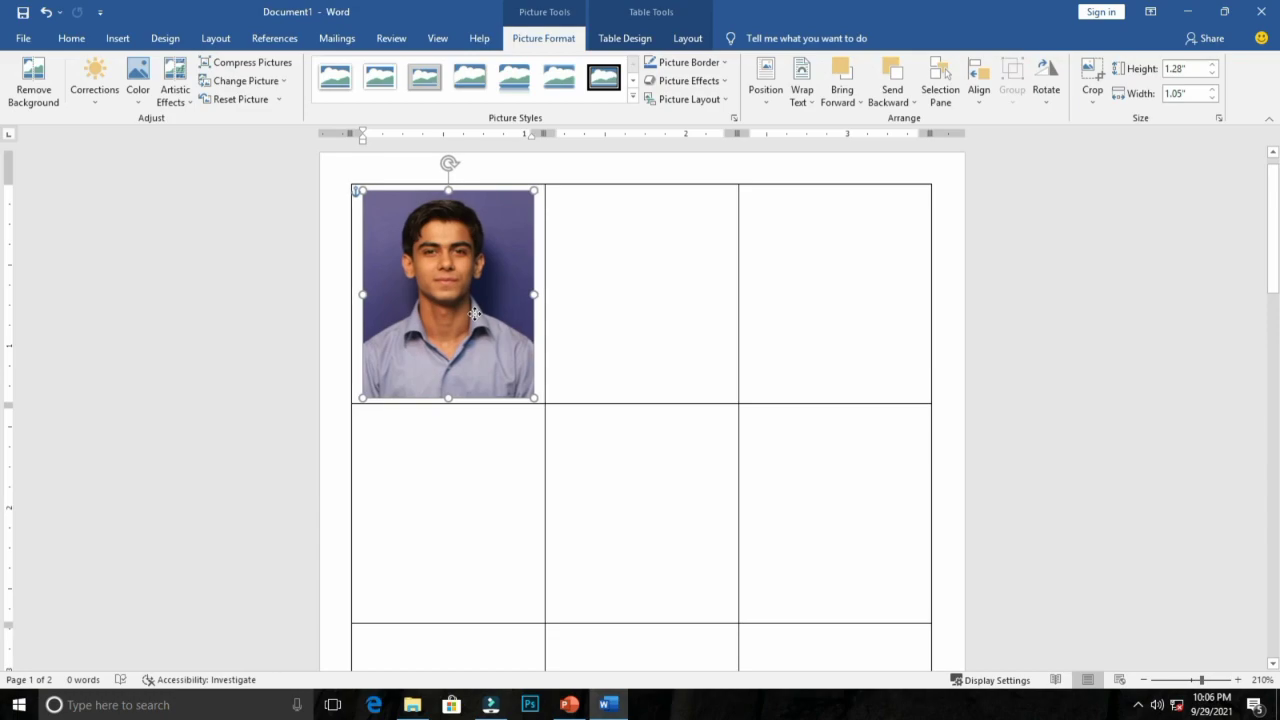
# Create a new one-entry recipient list and save it to the Desktop as 'RA'
pyautogui.click(337, 38)
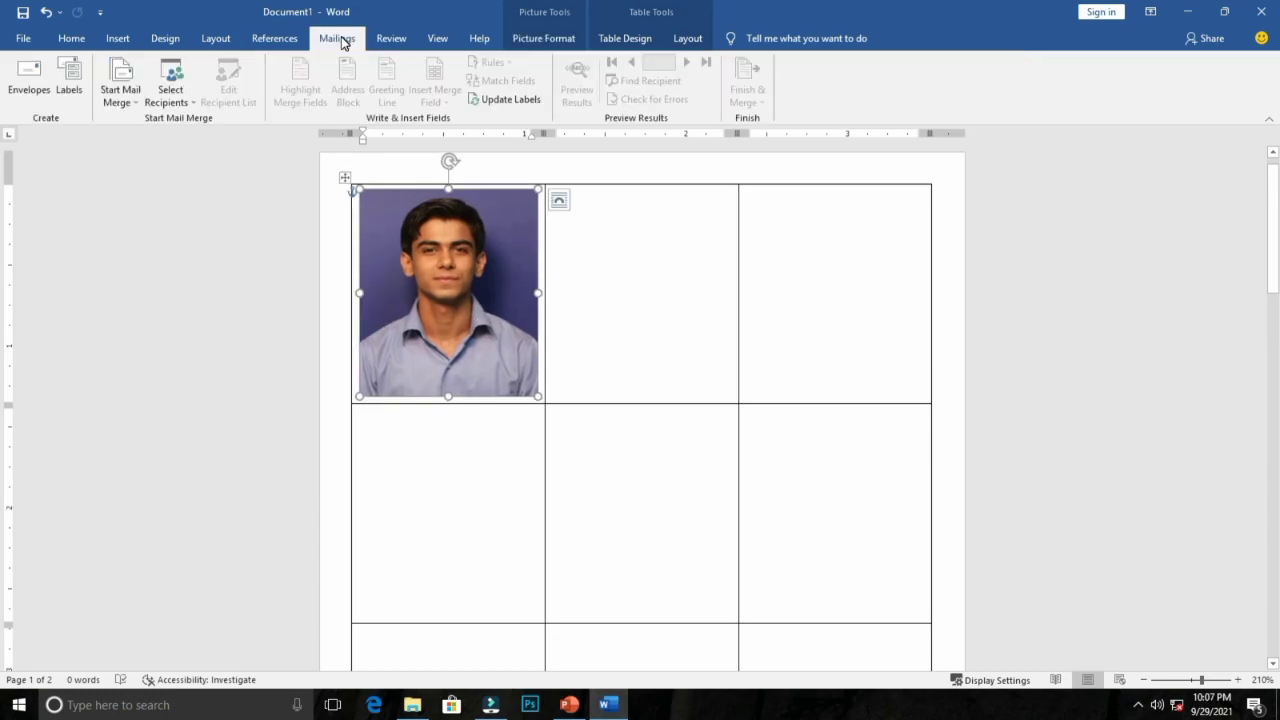
pyautogui.click(190, 110)
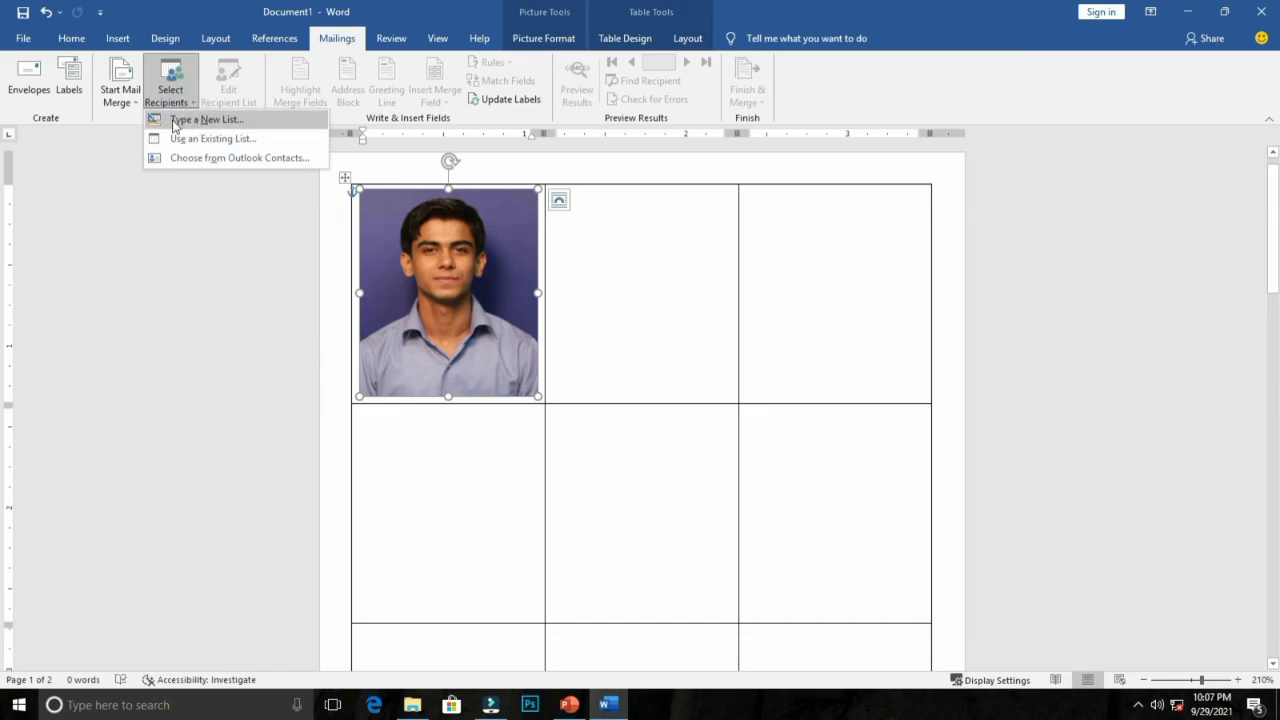
pyautogui.click(214, 120)
pyautogui.write('RAMESH')
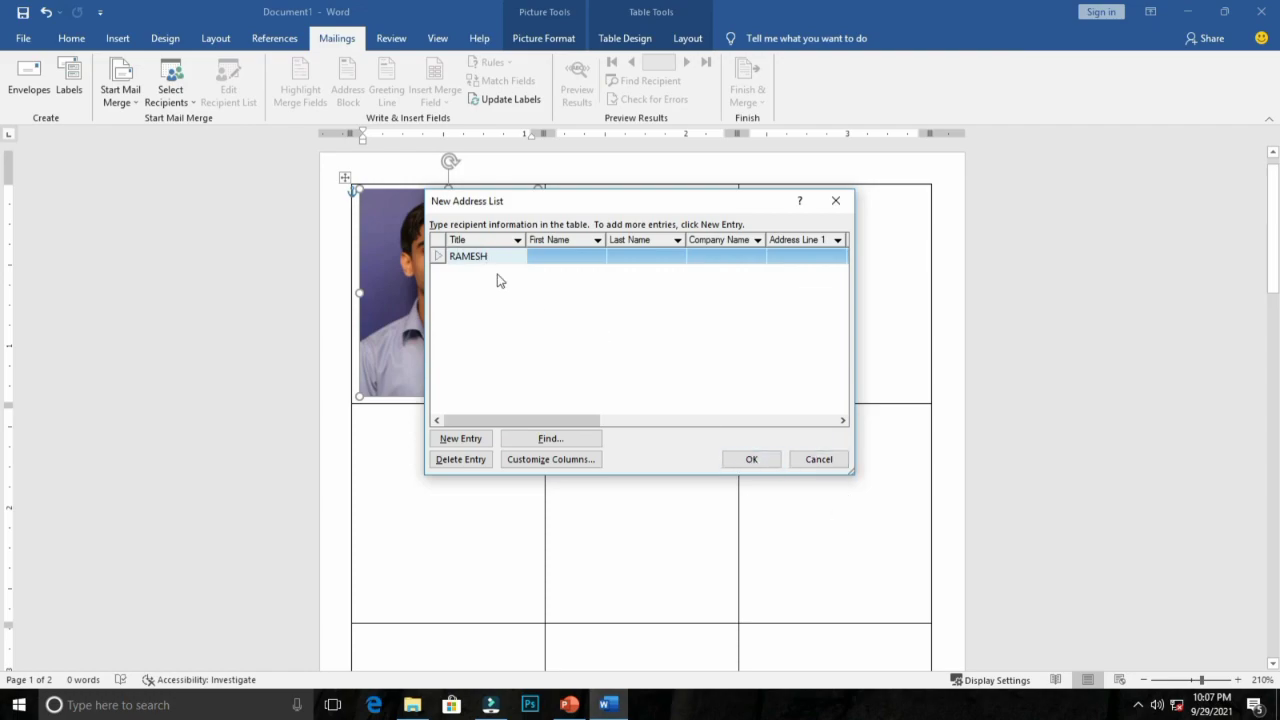
pyautogui.click(751, 460)
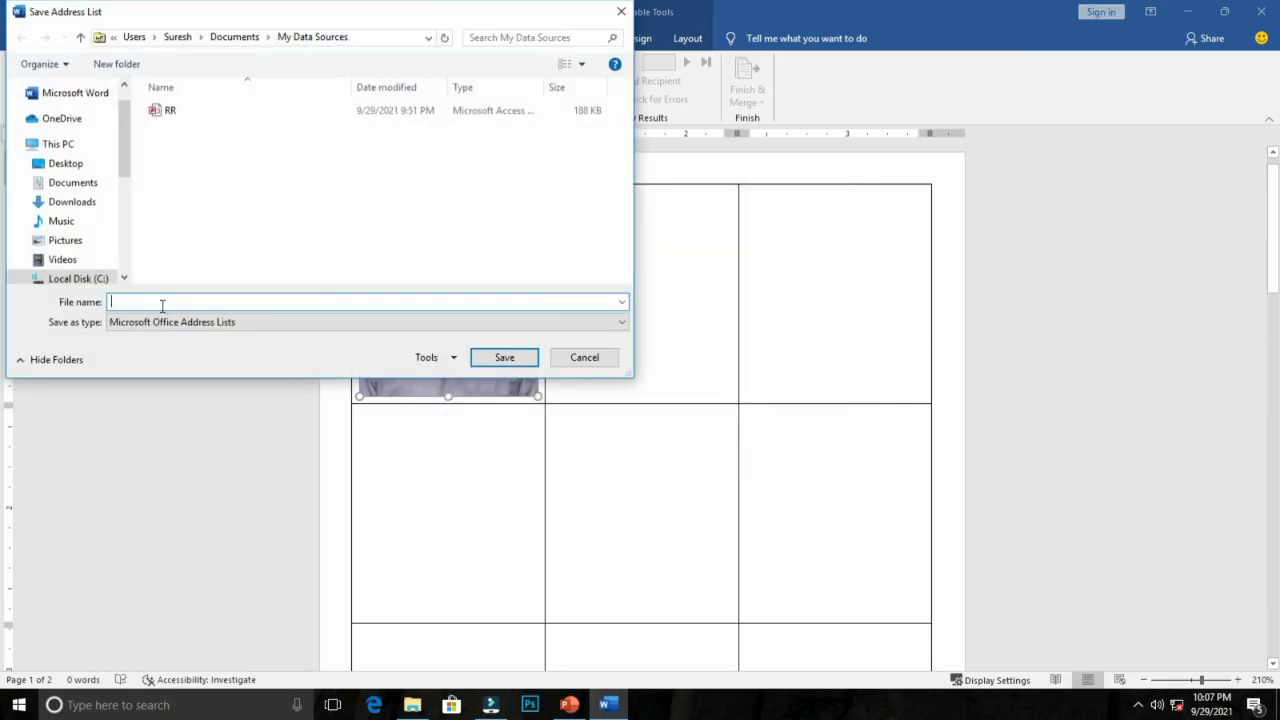
pyautogui.write('RAMESH')
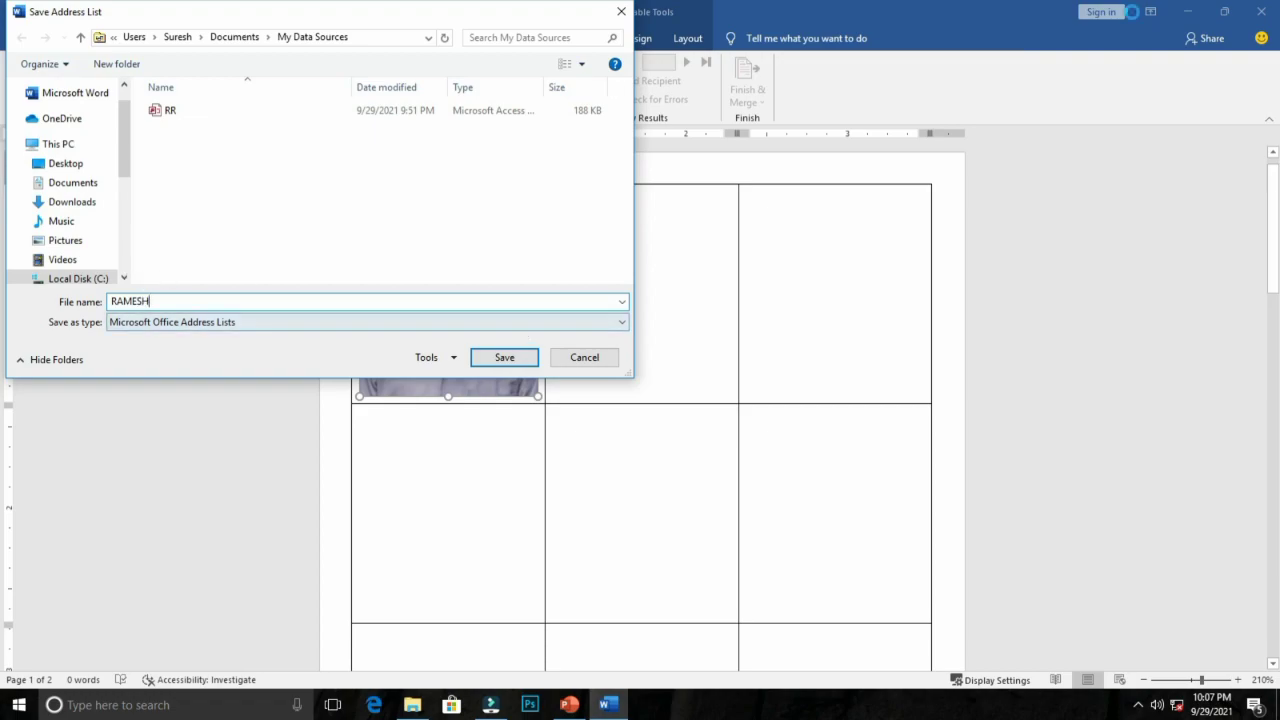
pyautogui.click(66, 164)
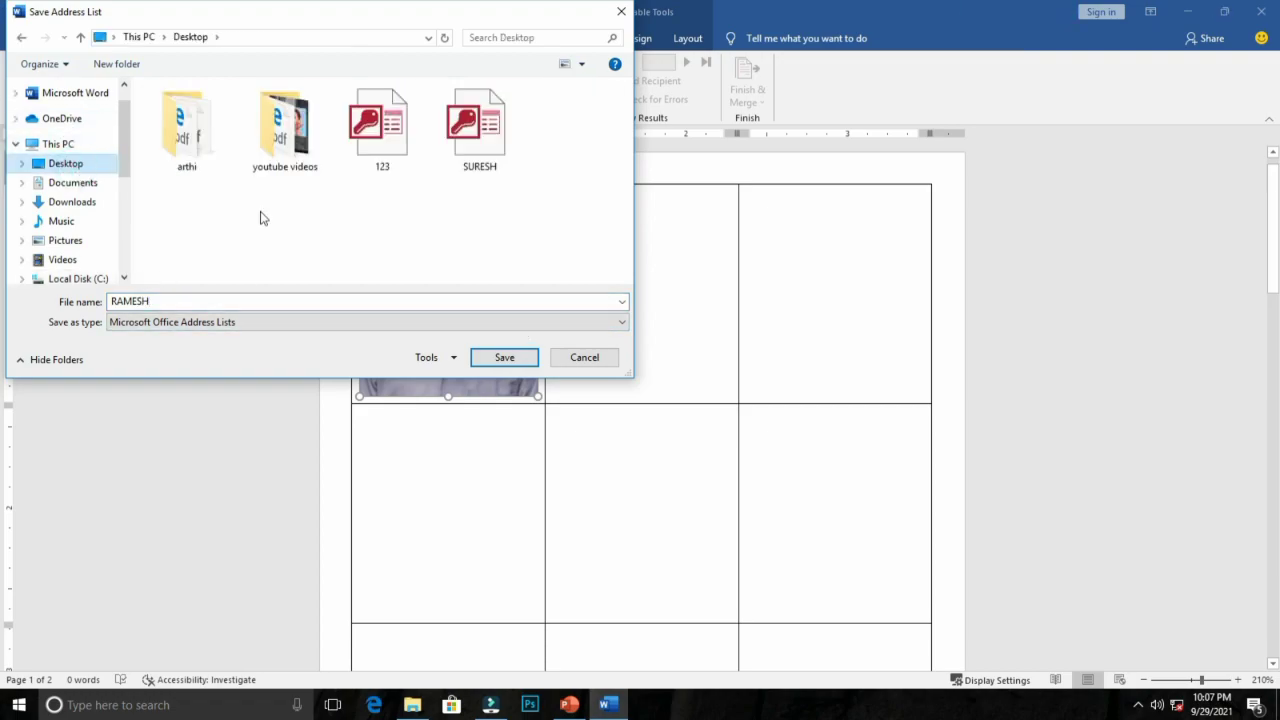
pyautogui.click(505, 358)
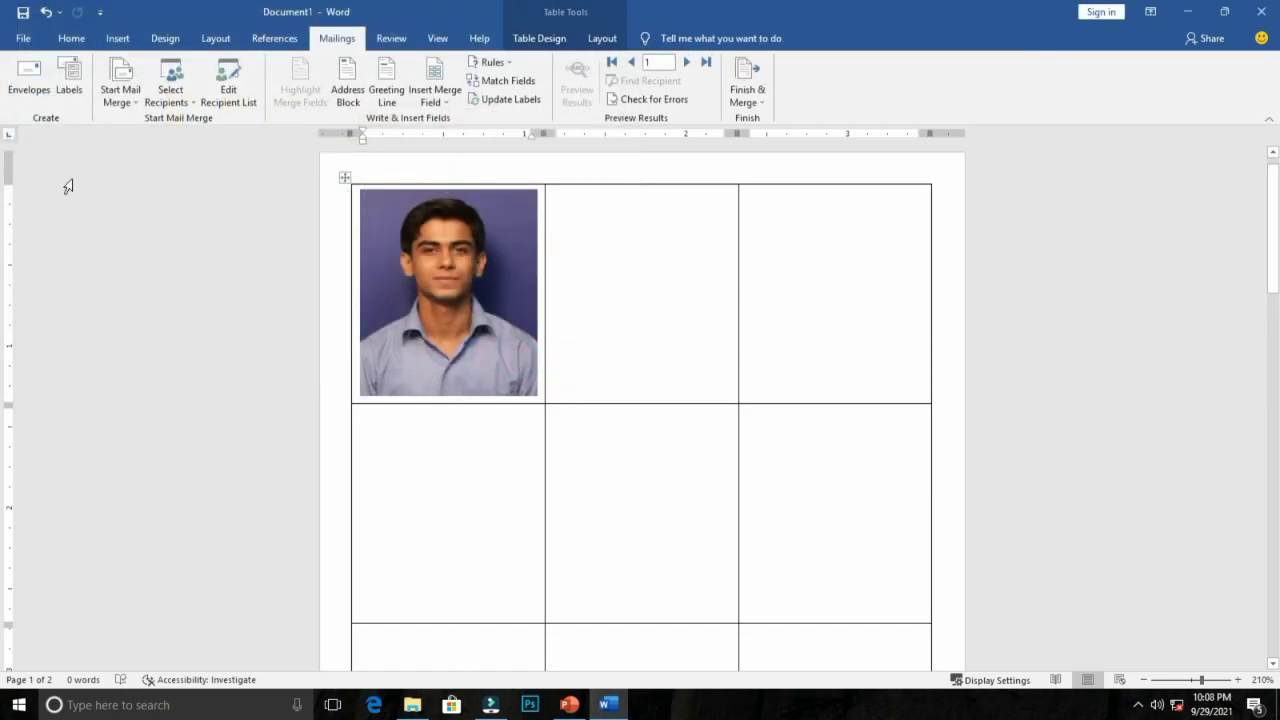
# Update Labels to copy the 123 photo into all label cells, then zoom to check them
pyautogui.click(510, 100)
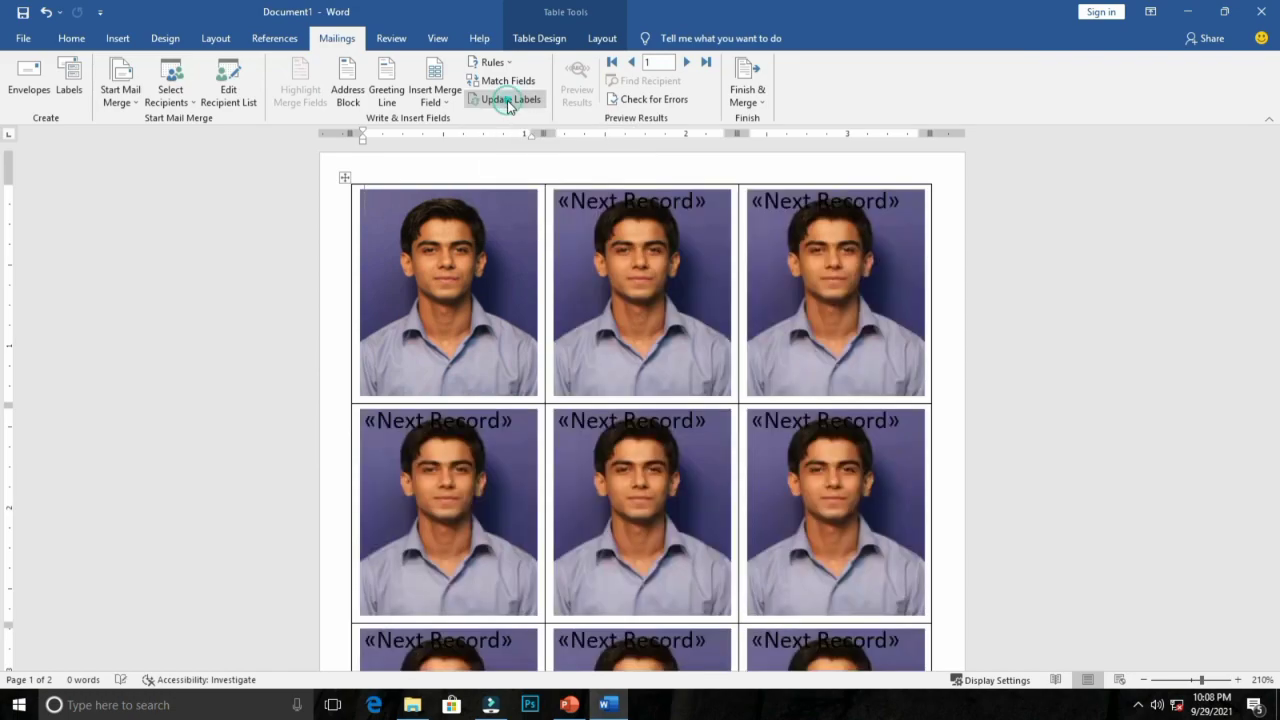
pyautogui.scroll(-3, 645, 444)
pyautogui.scroll(-3, 645, 443)
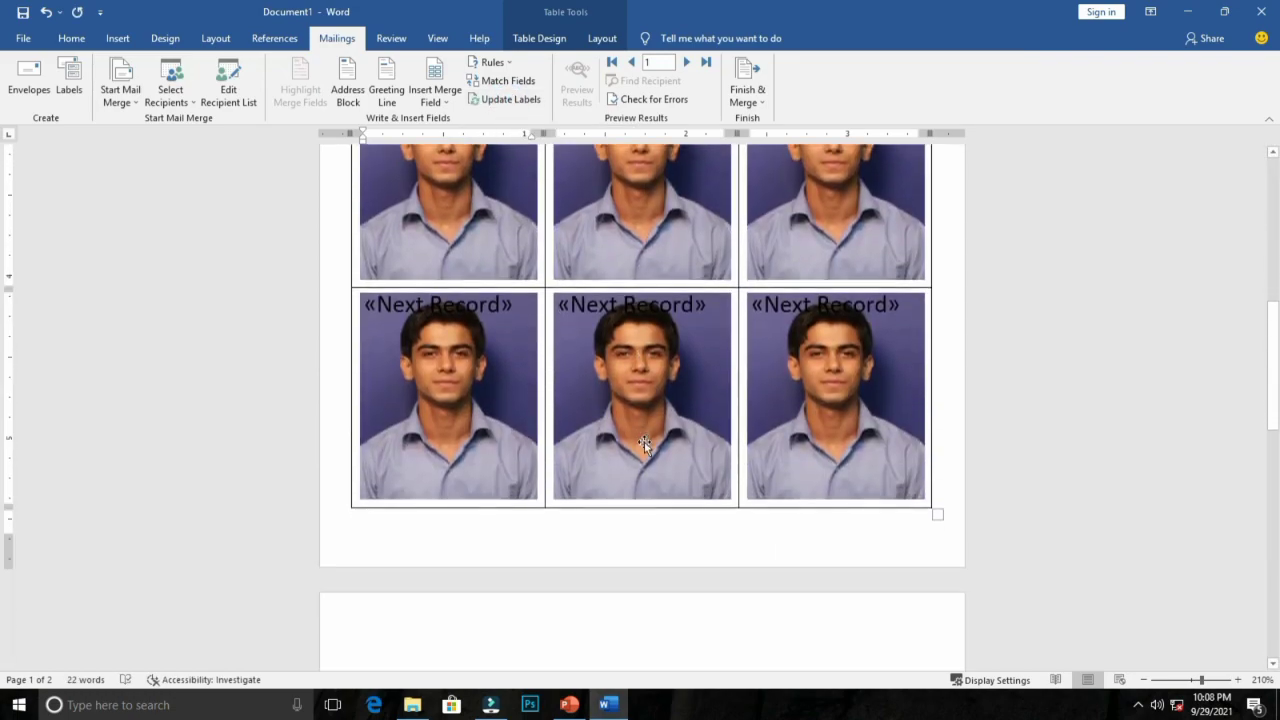
pyautogui.scroll(-2, 645, 443)
pyautogui.scroll(5, 645, 443)
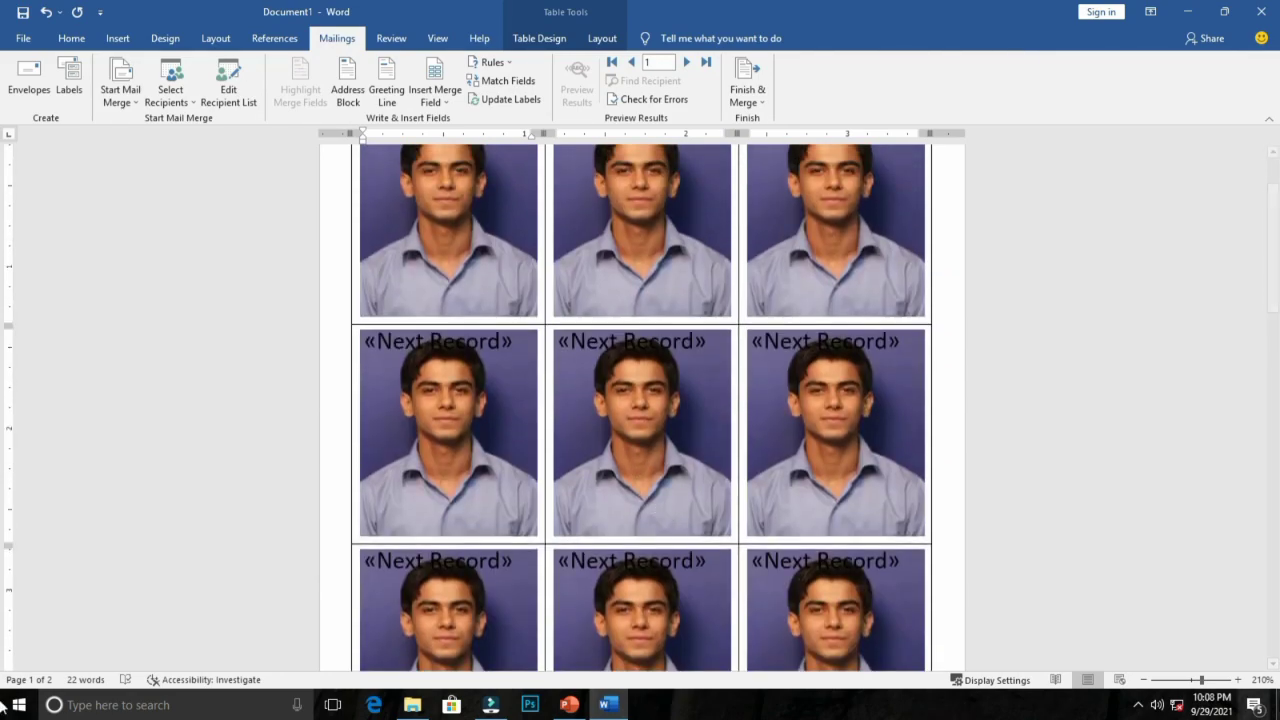
pyautogui.click(1238, 679)
pyautogui.scroll(3, 744, 470)
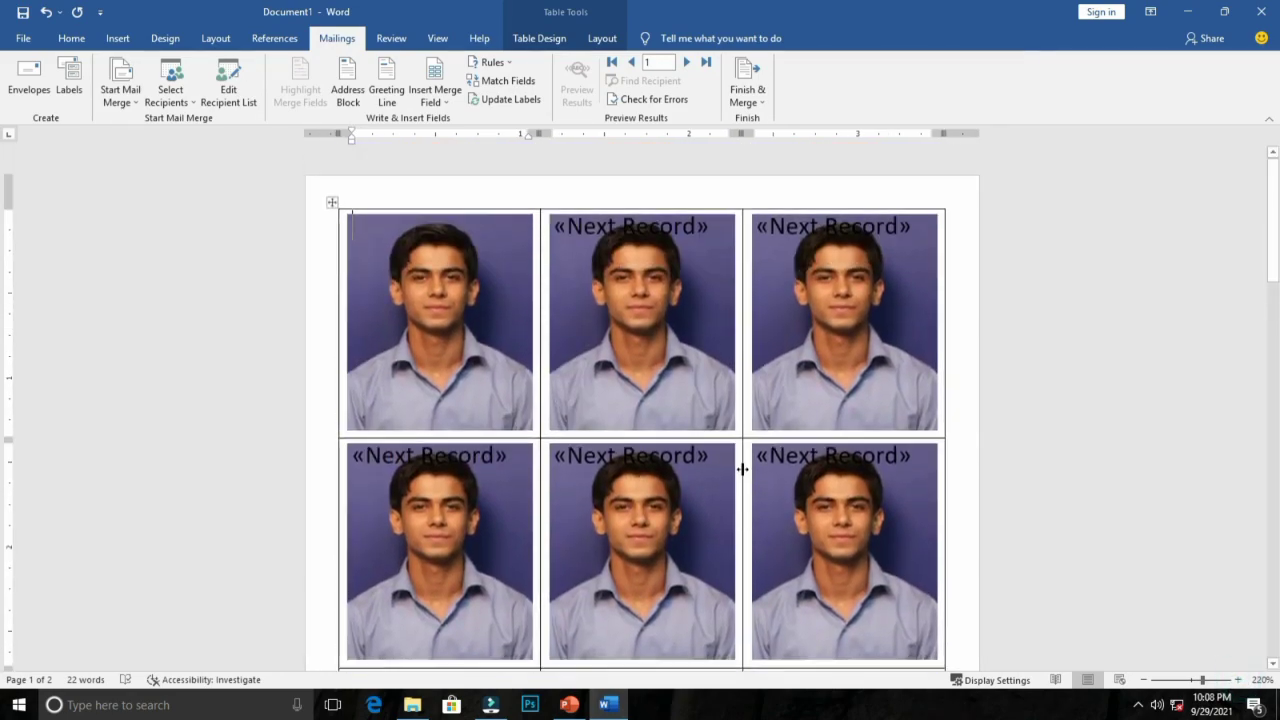
pyautogui.scroll(-5, 743, 468)
pyautogui.scroll(-1, 743, 469)
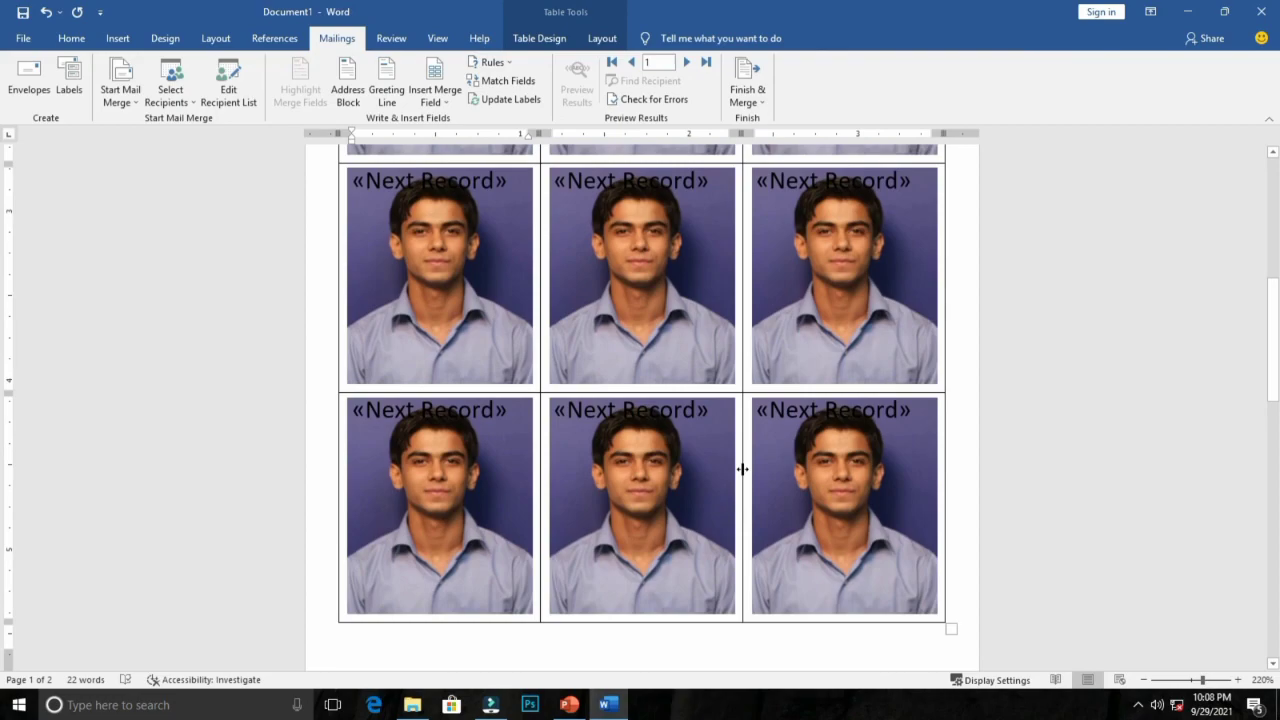
pyautogui.scroll(-4, 743, 469)
pyautogui.scroll(6, 743, 469)
pyautogui.scroll(2, 743, 469)
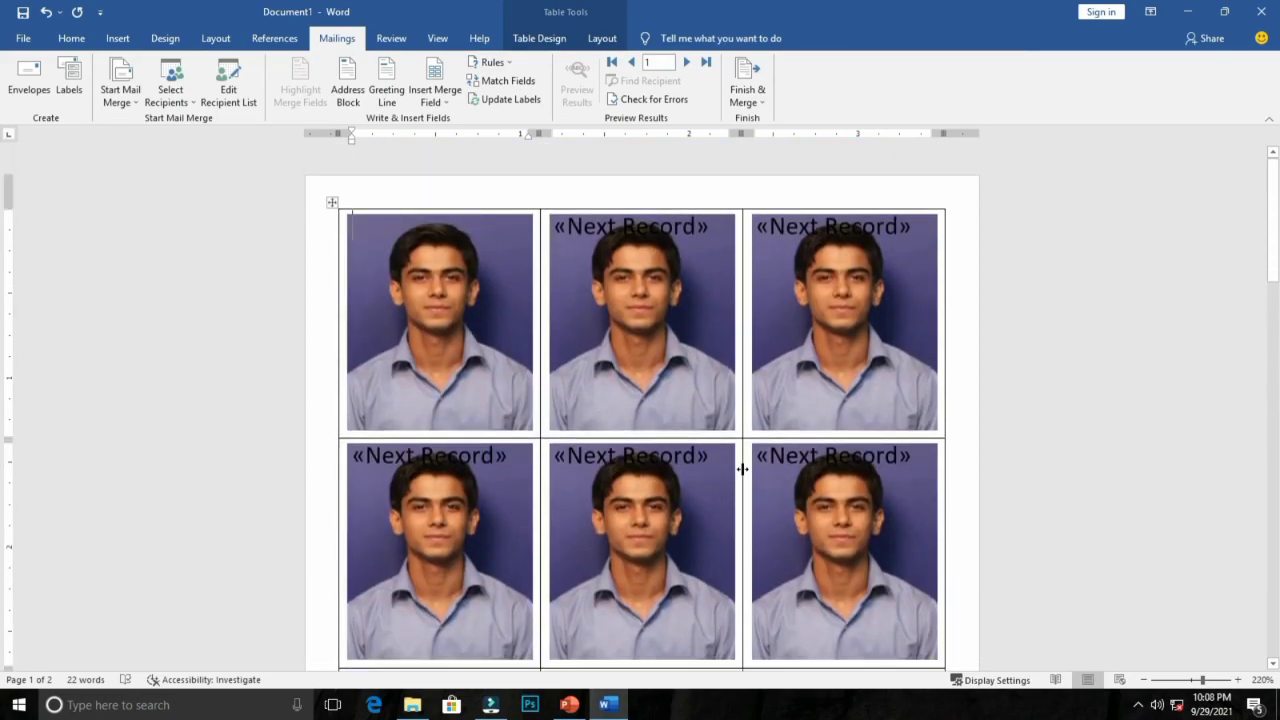
pyautogui.click(1144, 679)
pyautogui.click(1145, 680)
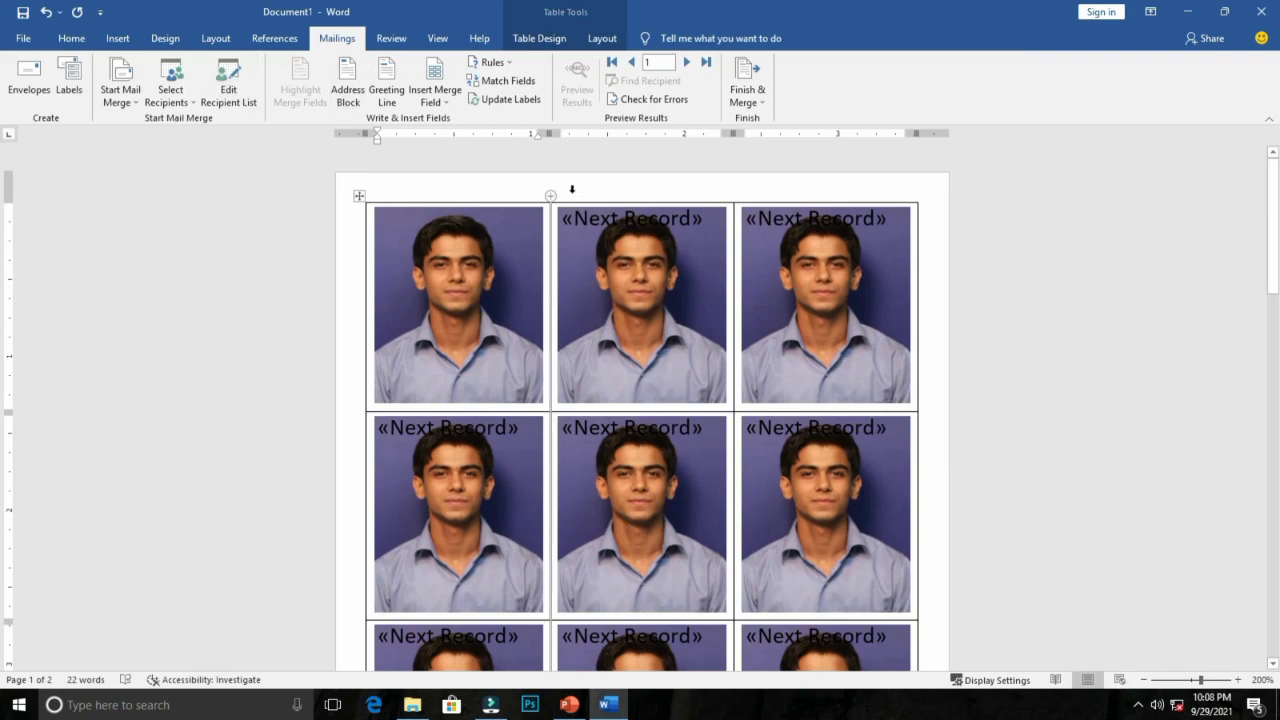
# Merge all records into a new Labels1 document via Edit Individual Documents and dismiss the Get Genuine Office banner
pyautogui.click(761, 104)
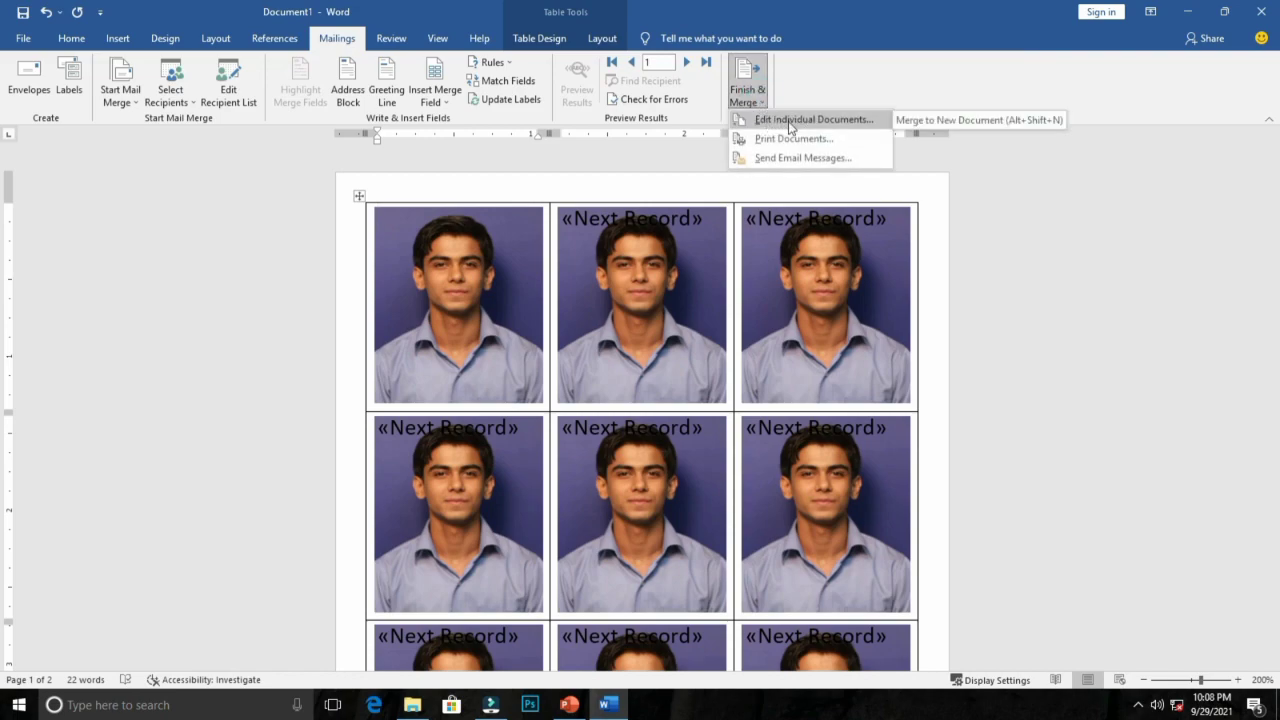
pyautogui.click(792, 121)
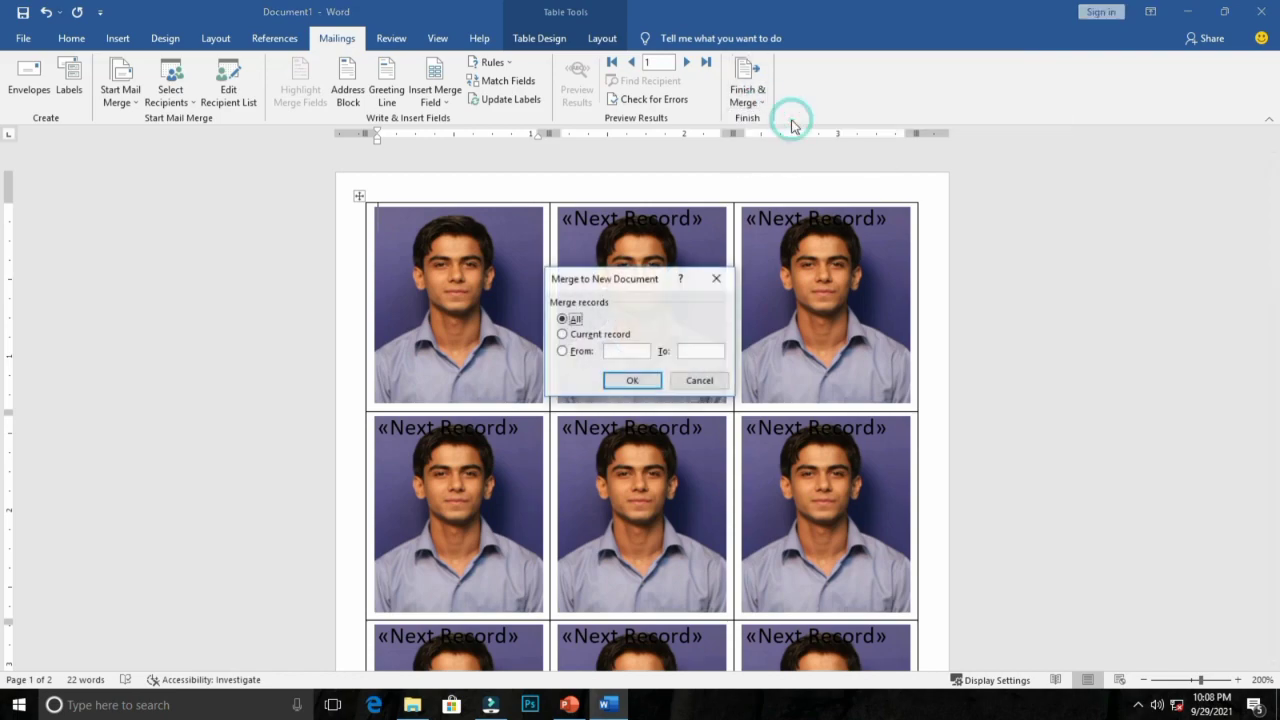
pyautogui.click(634, 382)
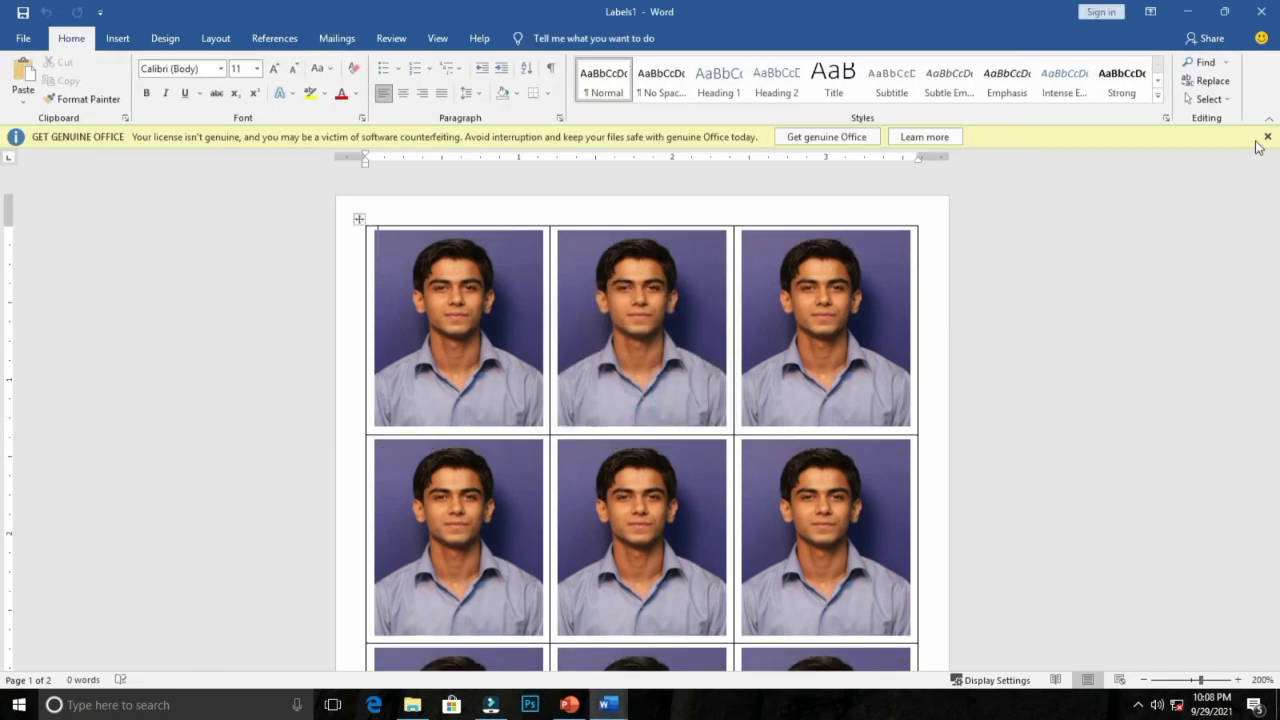
pyautogui.click(1267, 137)
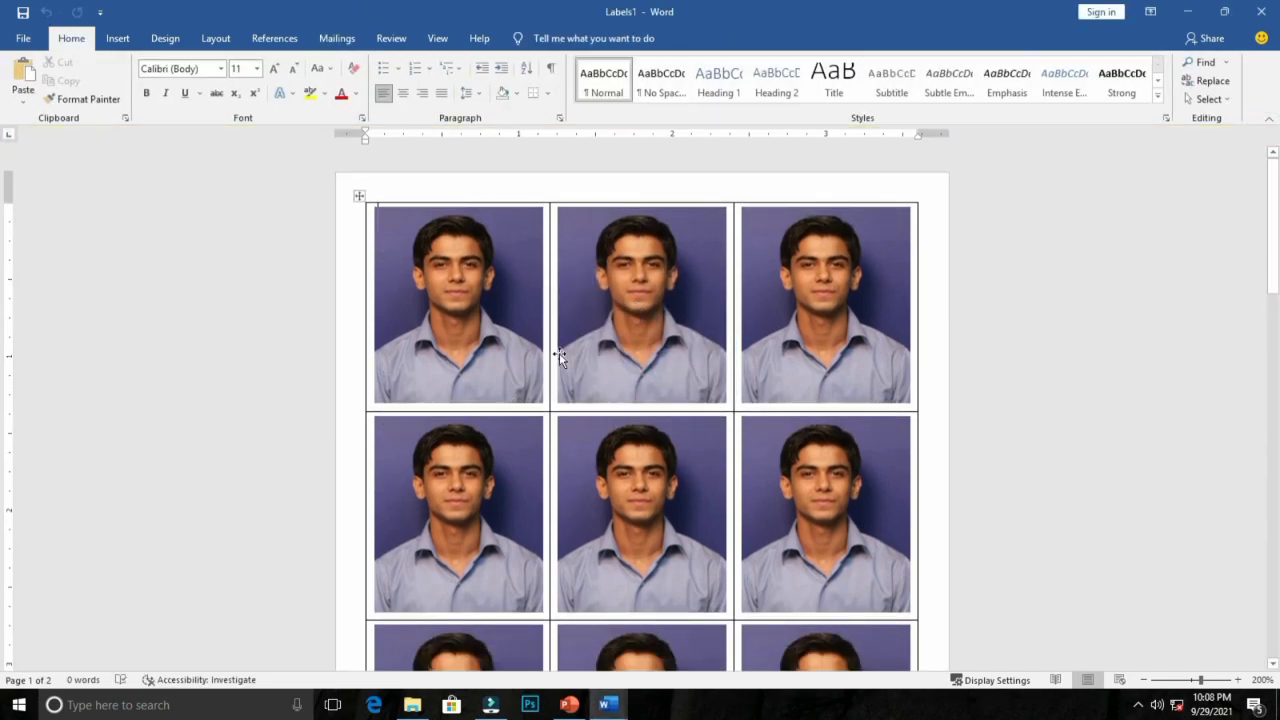
pyautogui.scroll(-3, 578, 426)
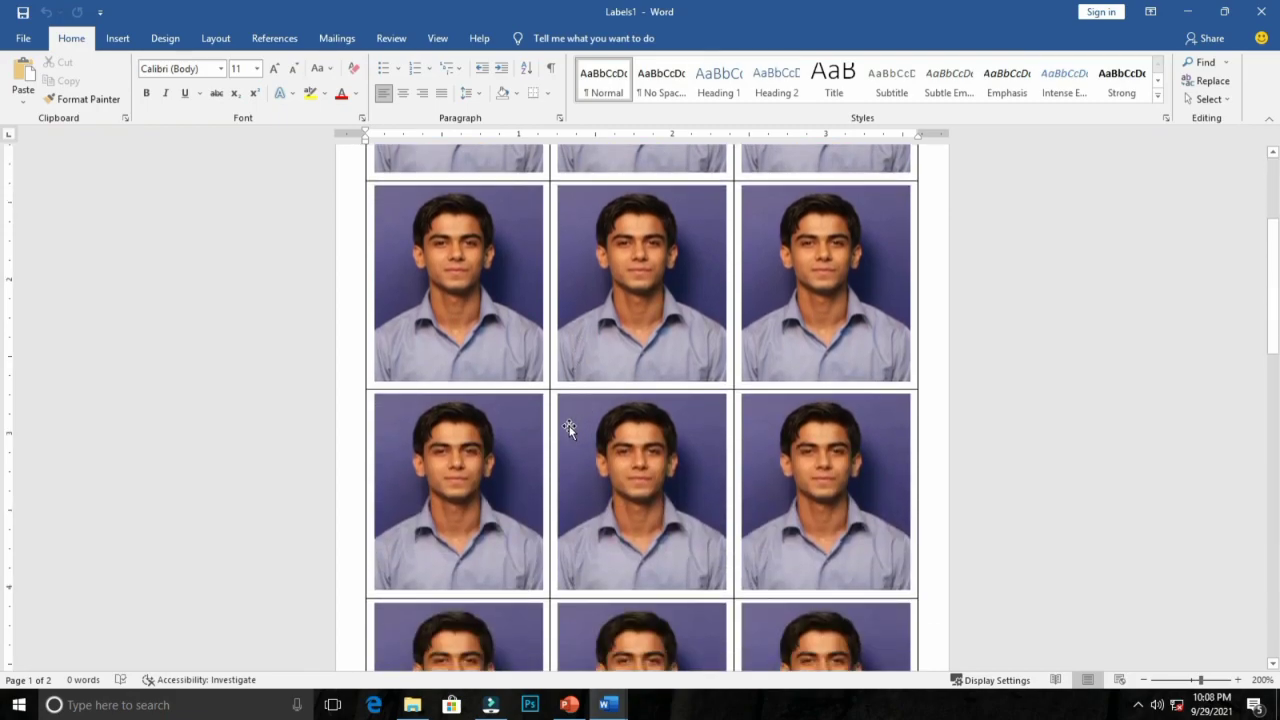
pyautogui.scroll(3, 569, 428)
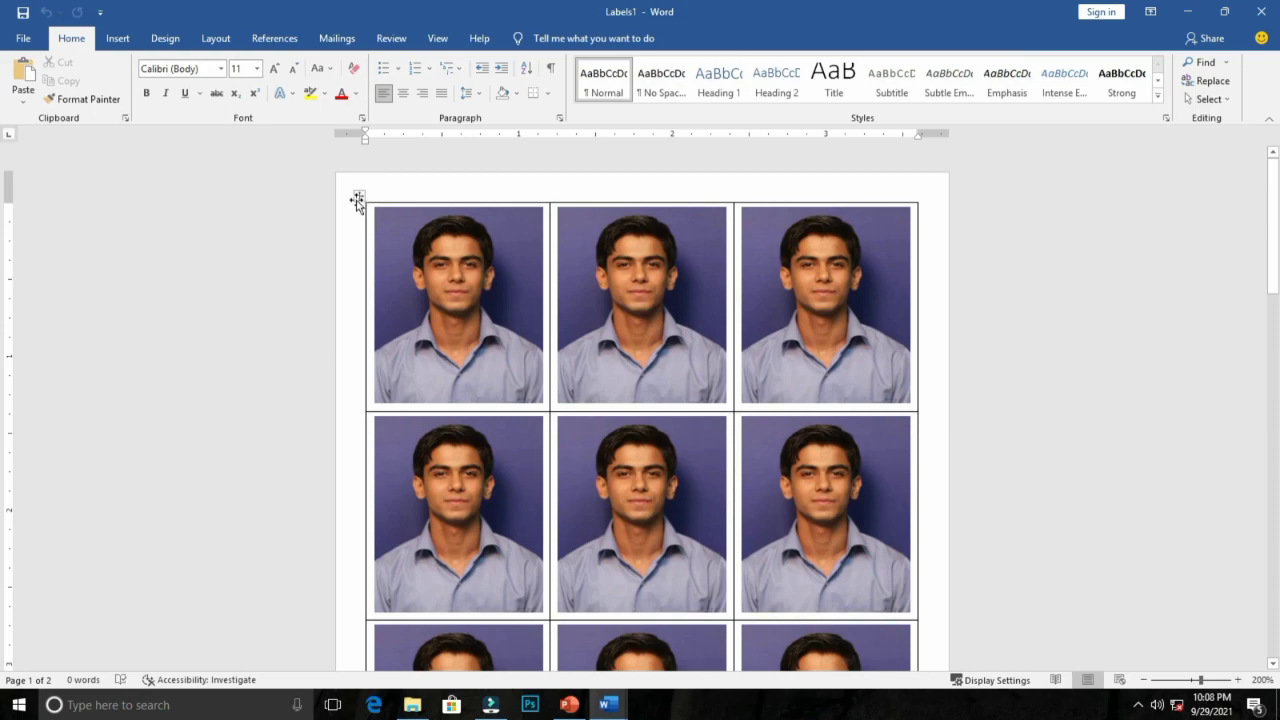
# Apply thick black 1½ pt All Borders to the entire photo table and review the framed photos
pyautogui.click(357, 199)
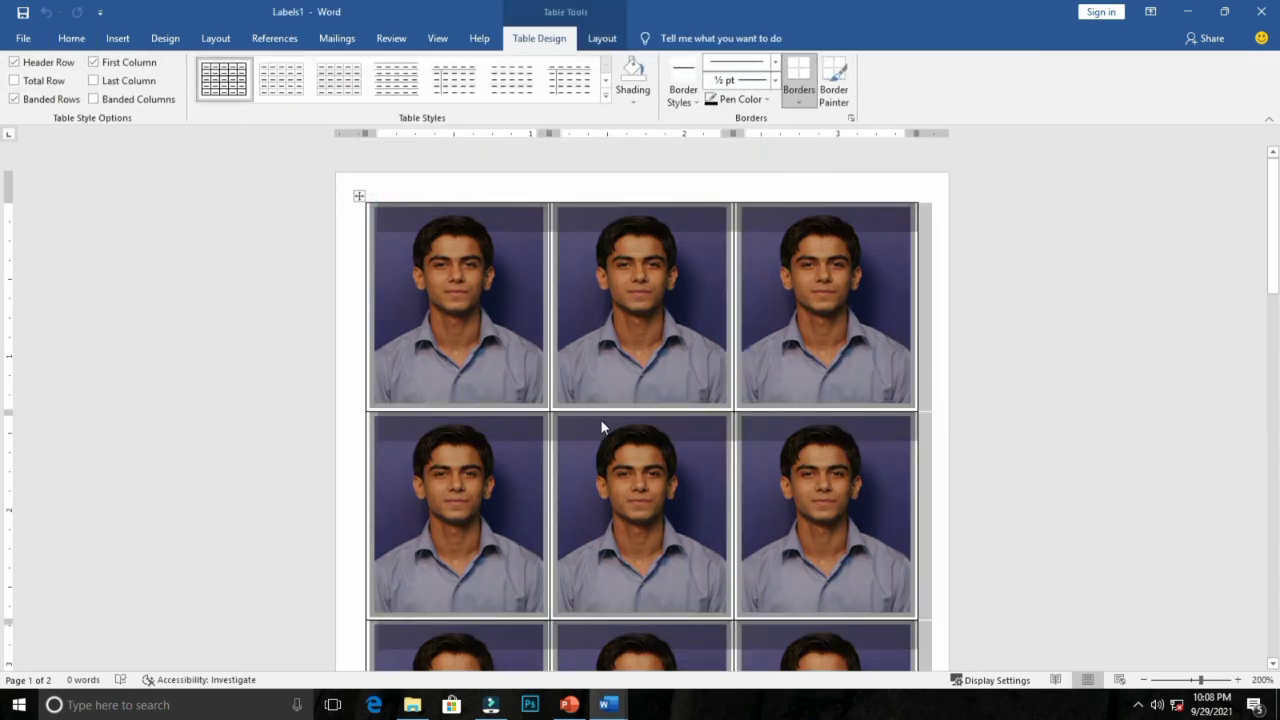
pyautogui.click(699, 101)
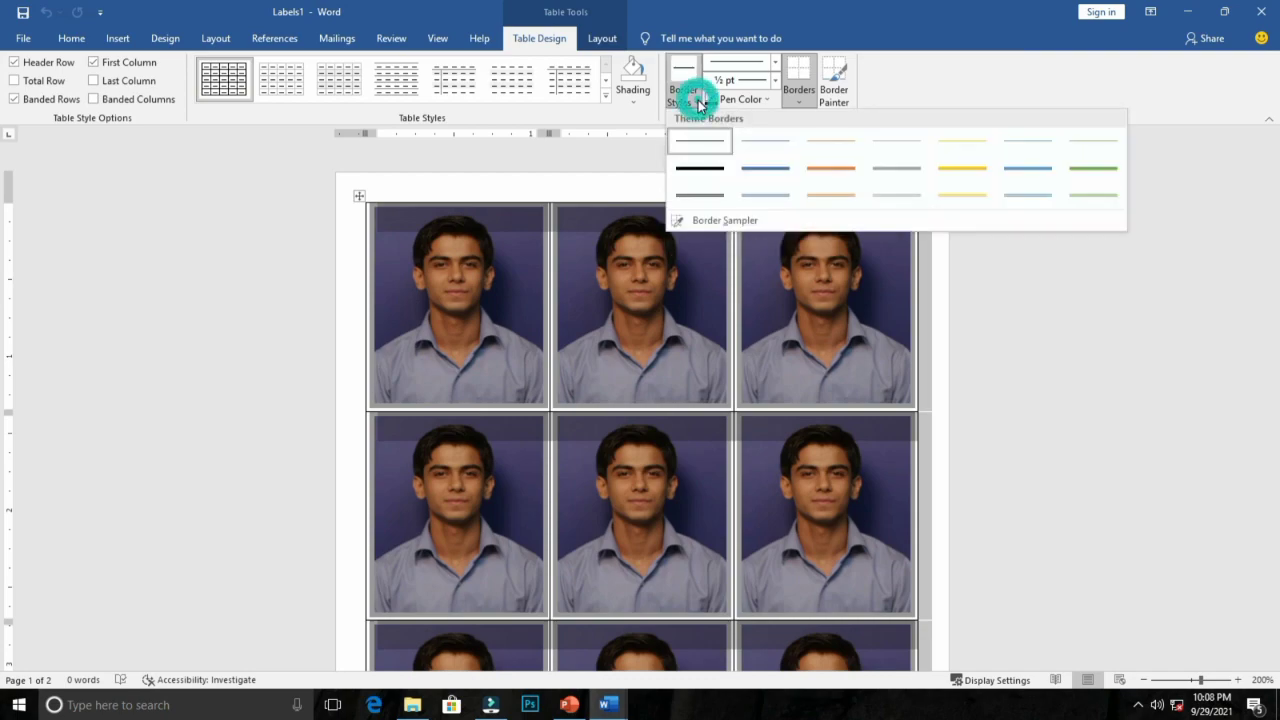
pyautogui.click(699, 170)
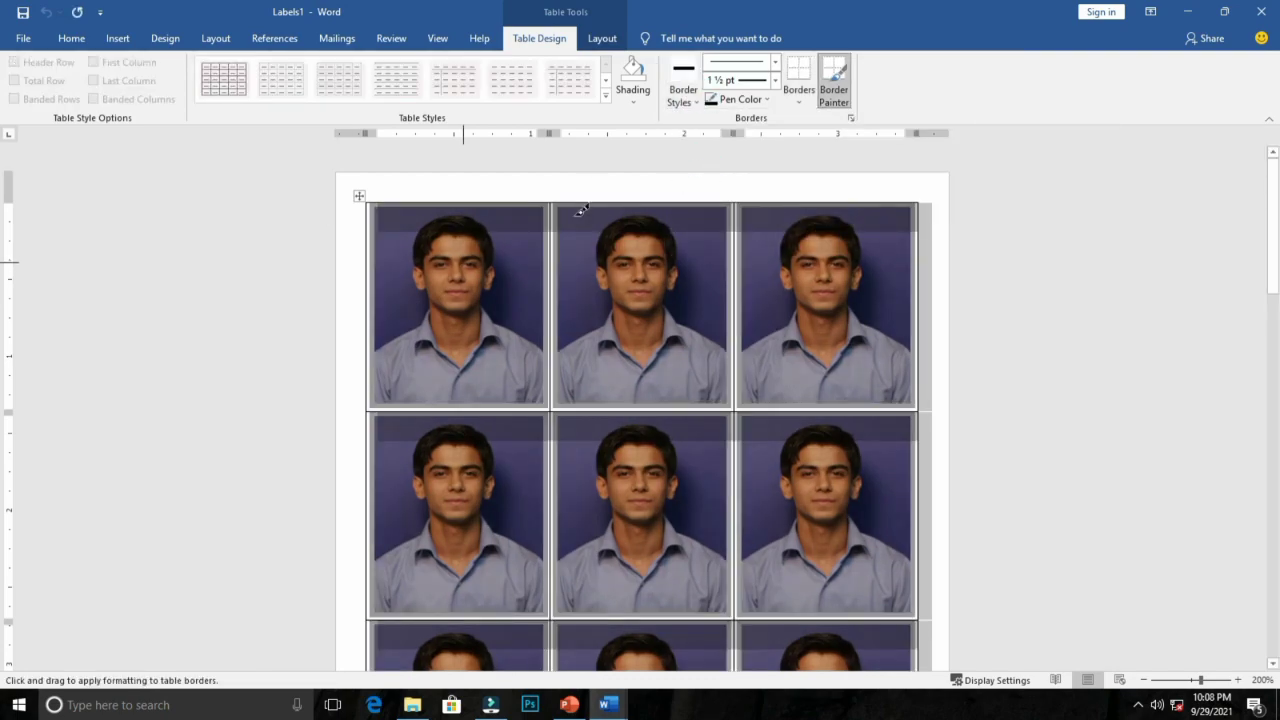
pyautogui.click(800, 102)
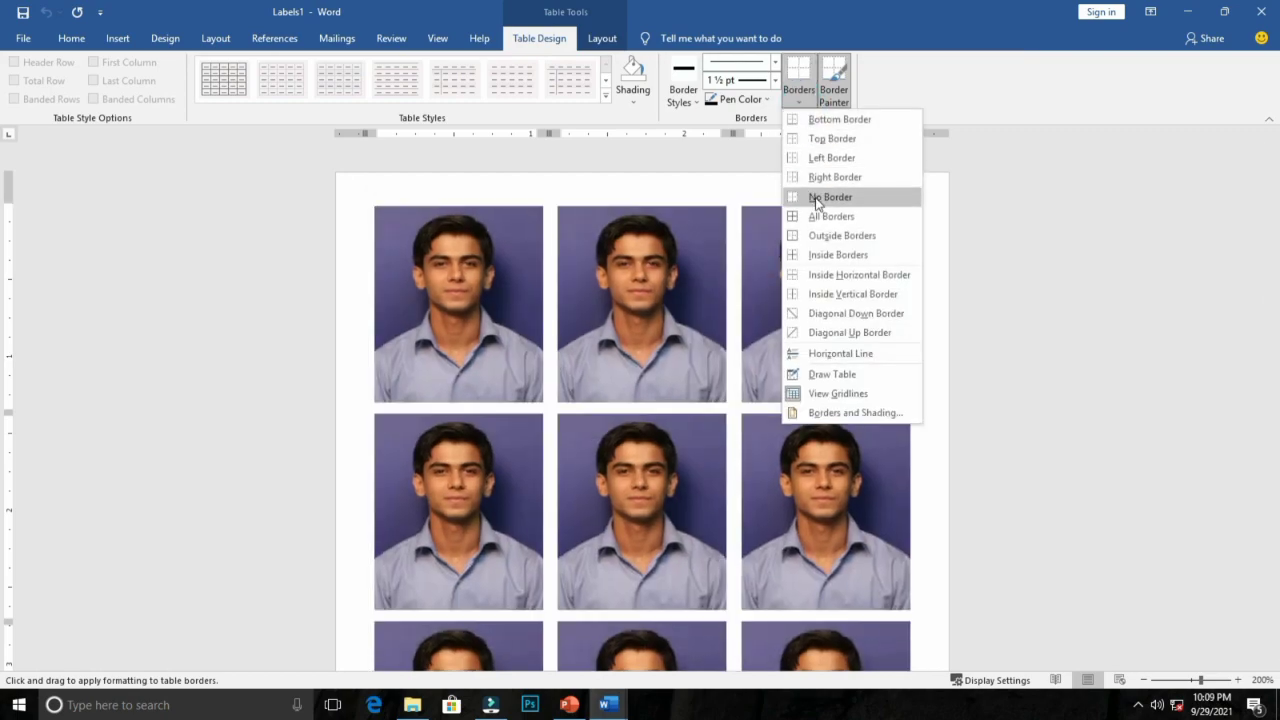
pyautogui.click(831, 216)
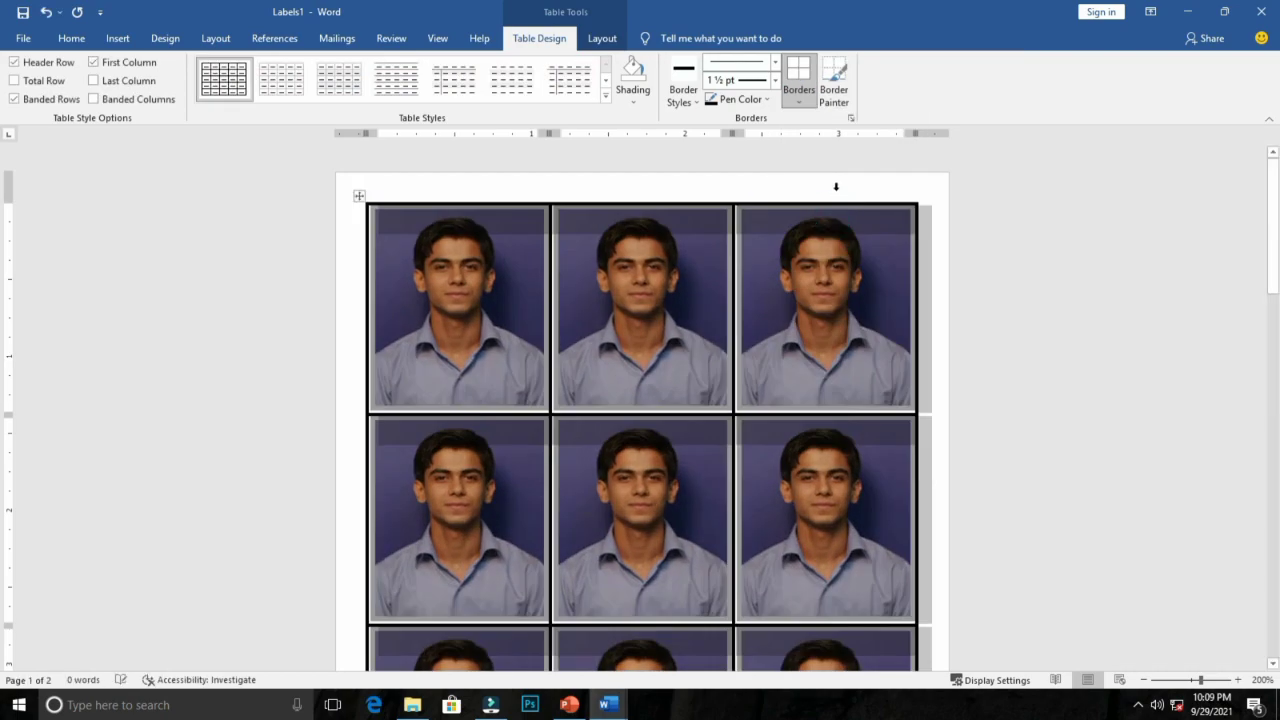
pyautogui.click(834, 188)
pyautogui.click(939, 263)
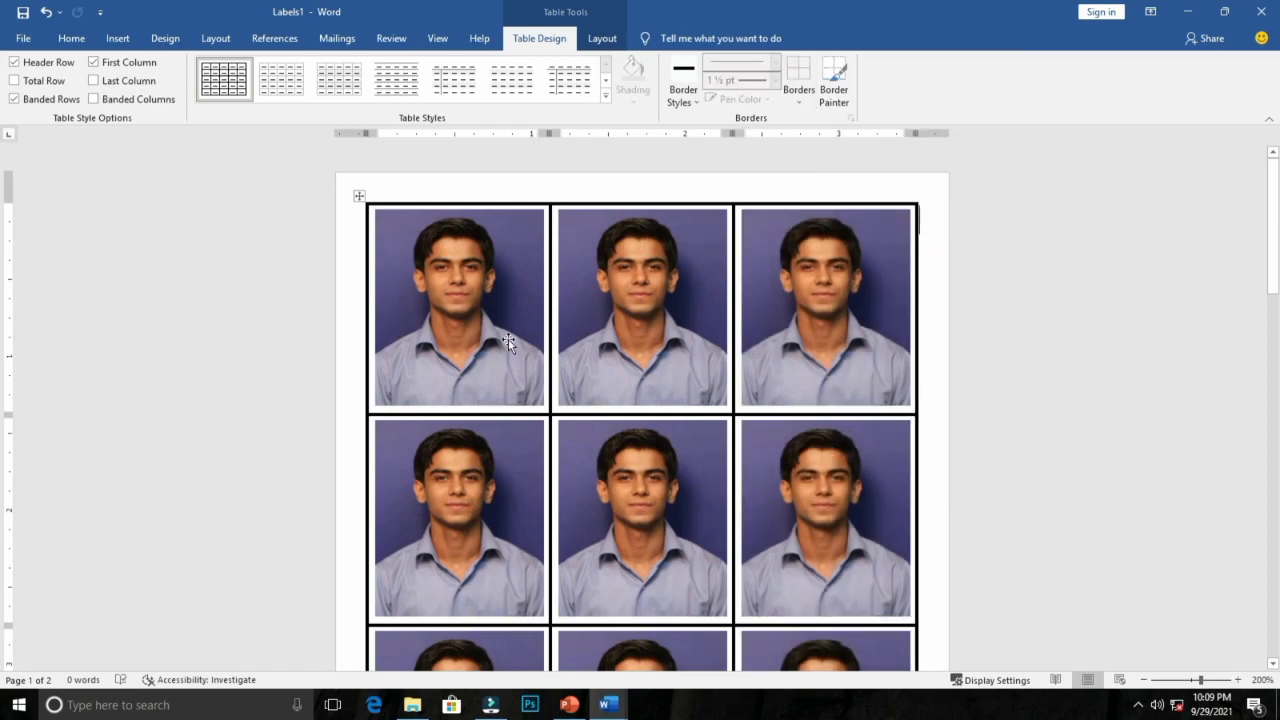
pyautogui.scroll(-3, 591, 489)
pyautogui.scroll(-5, 590, 489)
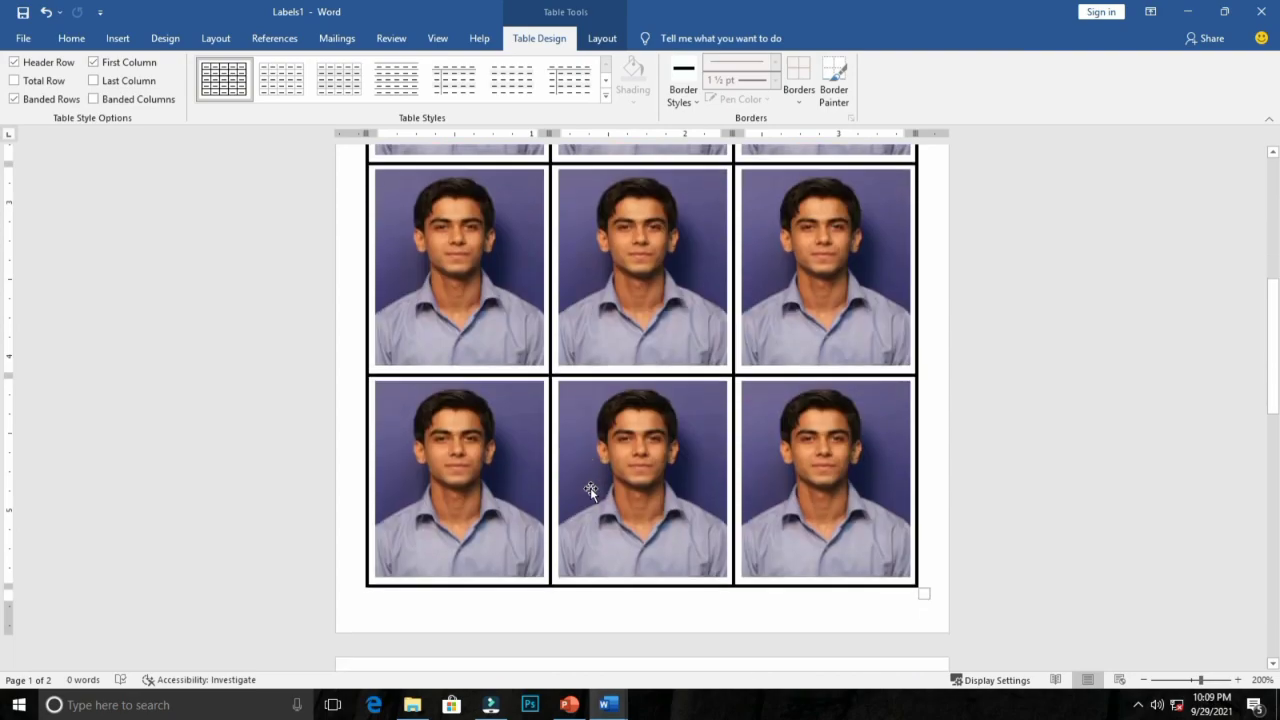
pyautogui.scroll(5, 590, 489)
pyautogui.scroll(4, 590, 487)
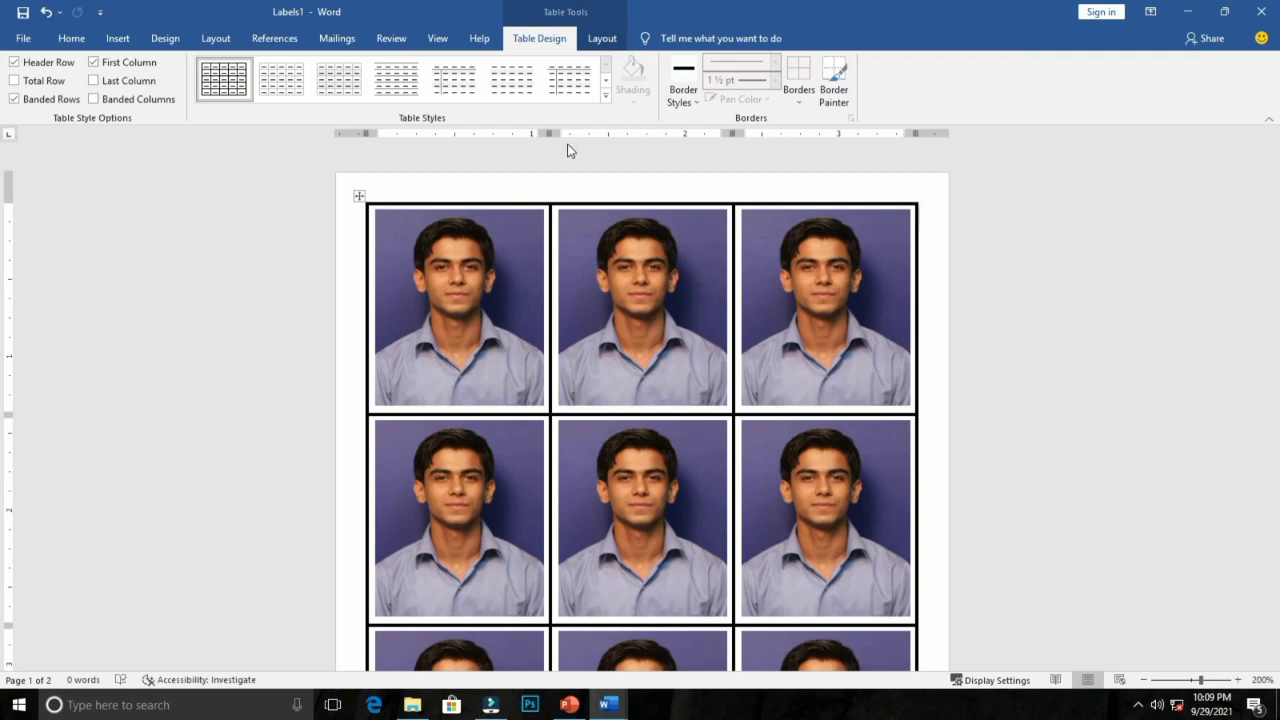
# Set the whole photo table to No Border, then deselect and review the unframed photos
pyautogui.click(359, 194)
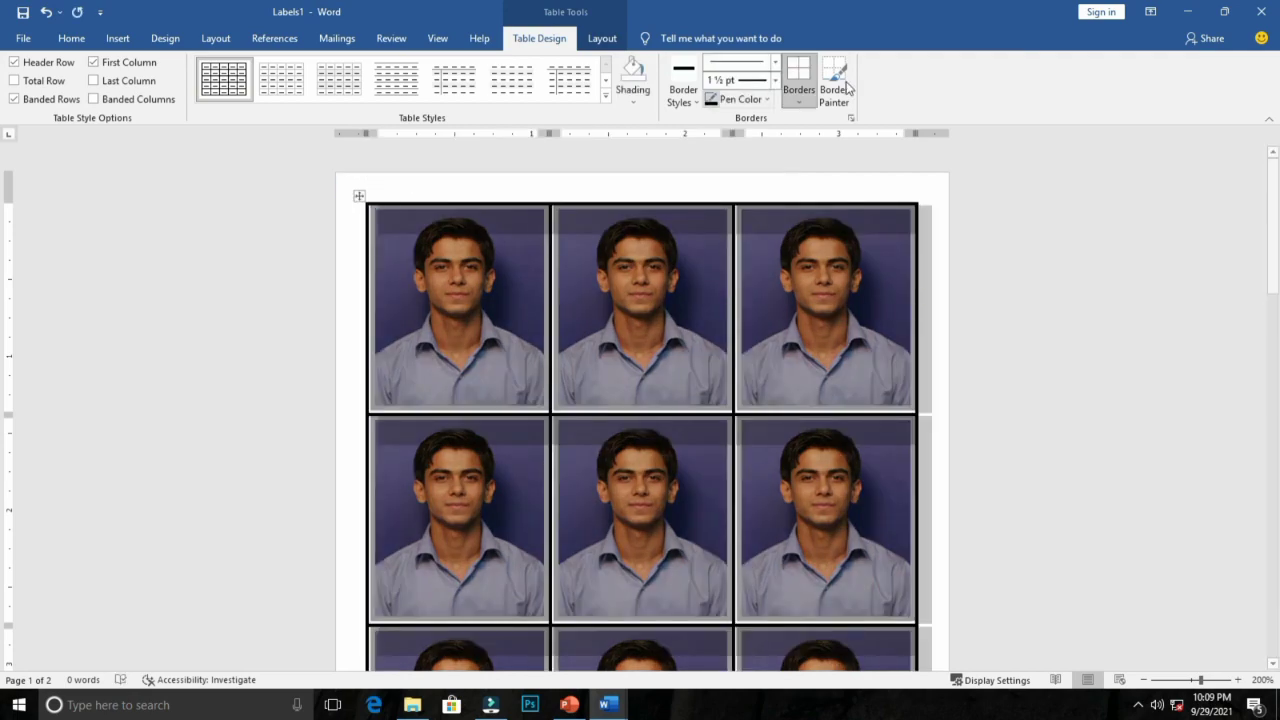
pyautogui.click(799, 102)
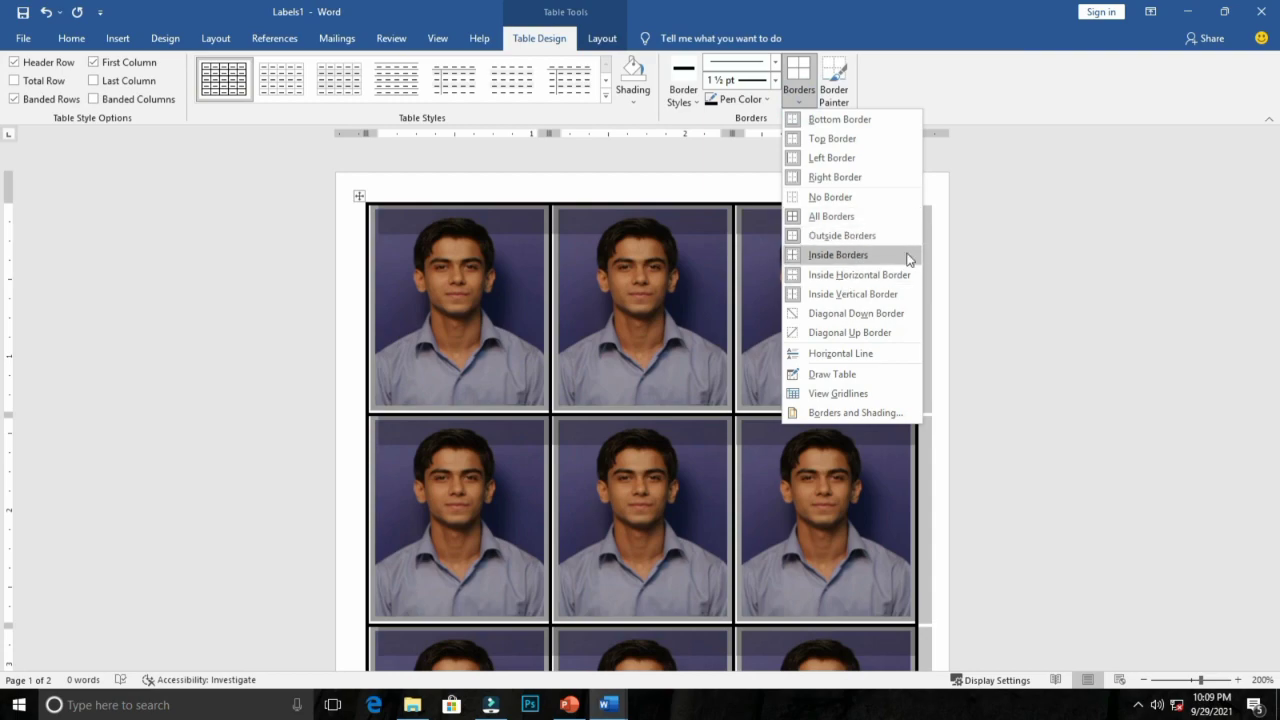
pyautogui.click(833, 199)
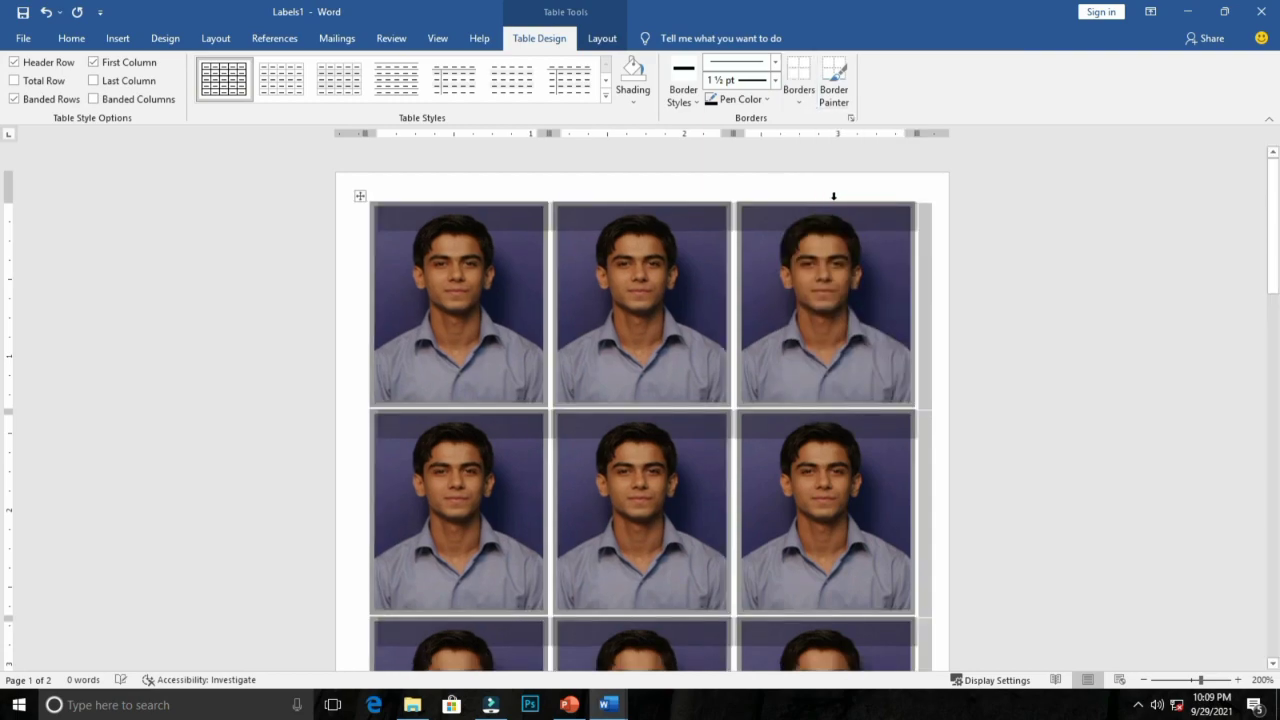
pyautogui.click(343, 222)
pyautogui.click(930, 426)
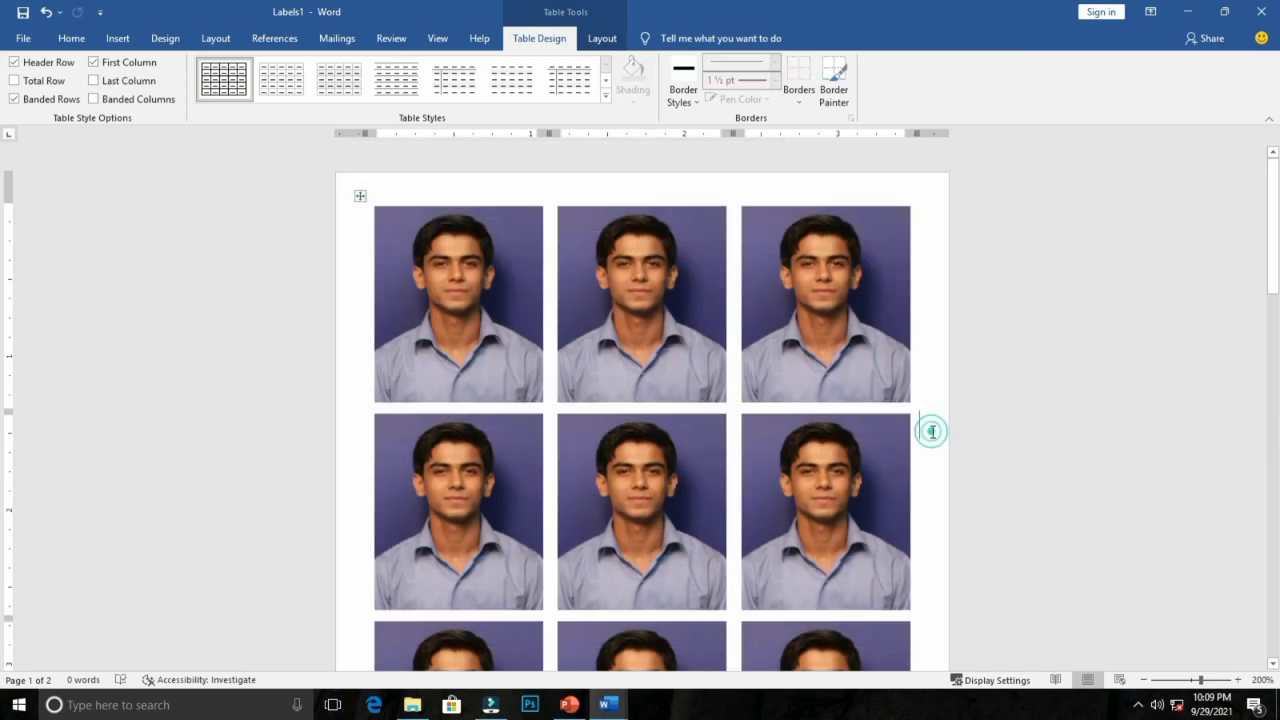
pyautogui.scroll(-5, 674, 439)
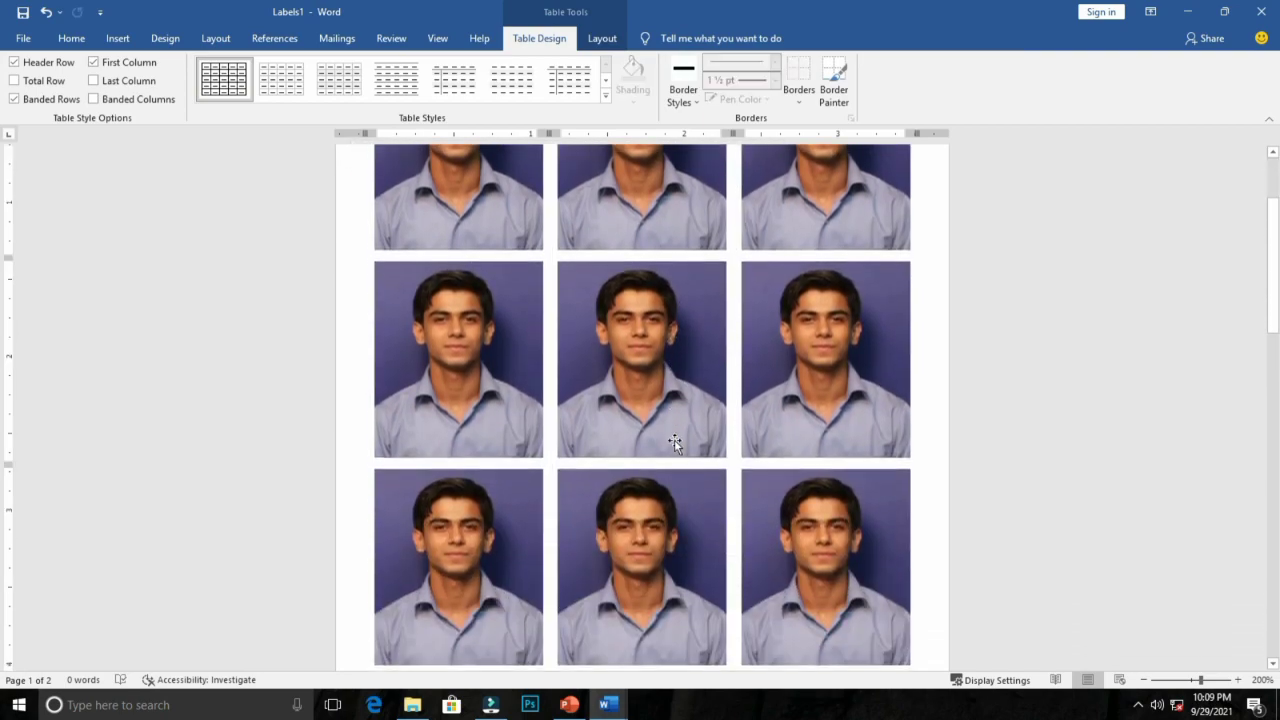
pyautogui.scroll(-3, 674, 441)
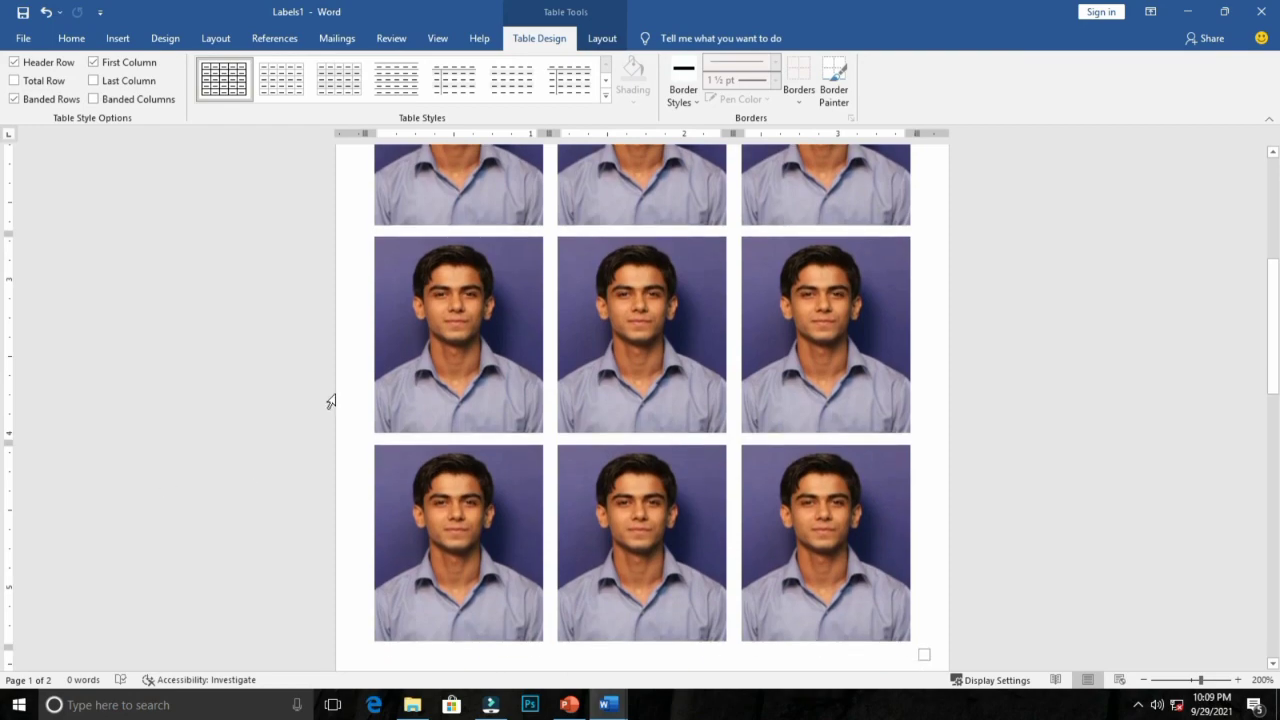
pyautogui.scroll(2, 568, 455)
pyautogui.scroll(3, 564, 452)
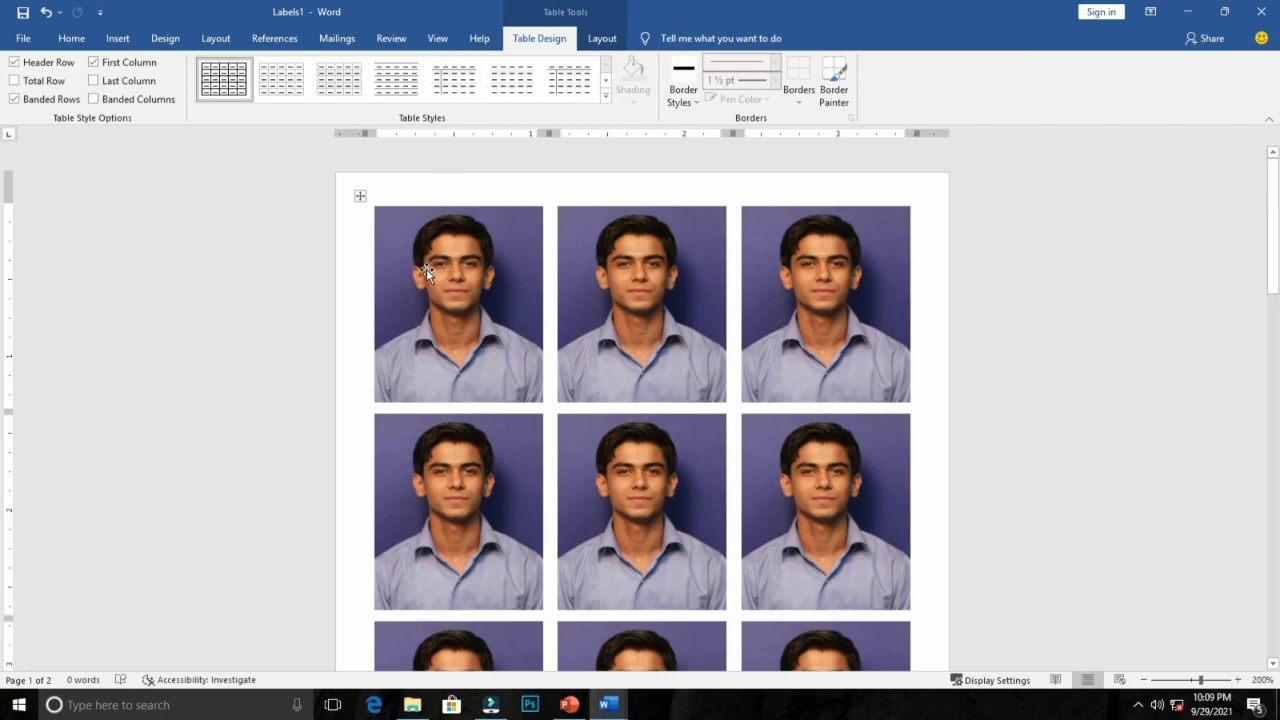
# Show the Print preview of the 4" x 6" page with twelve borderless photos
pyautogui.click(21, 40)
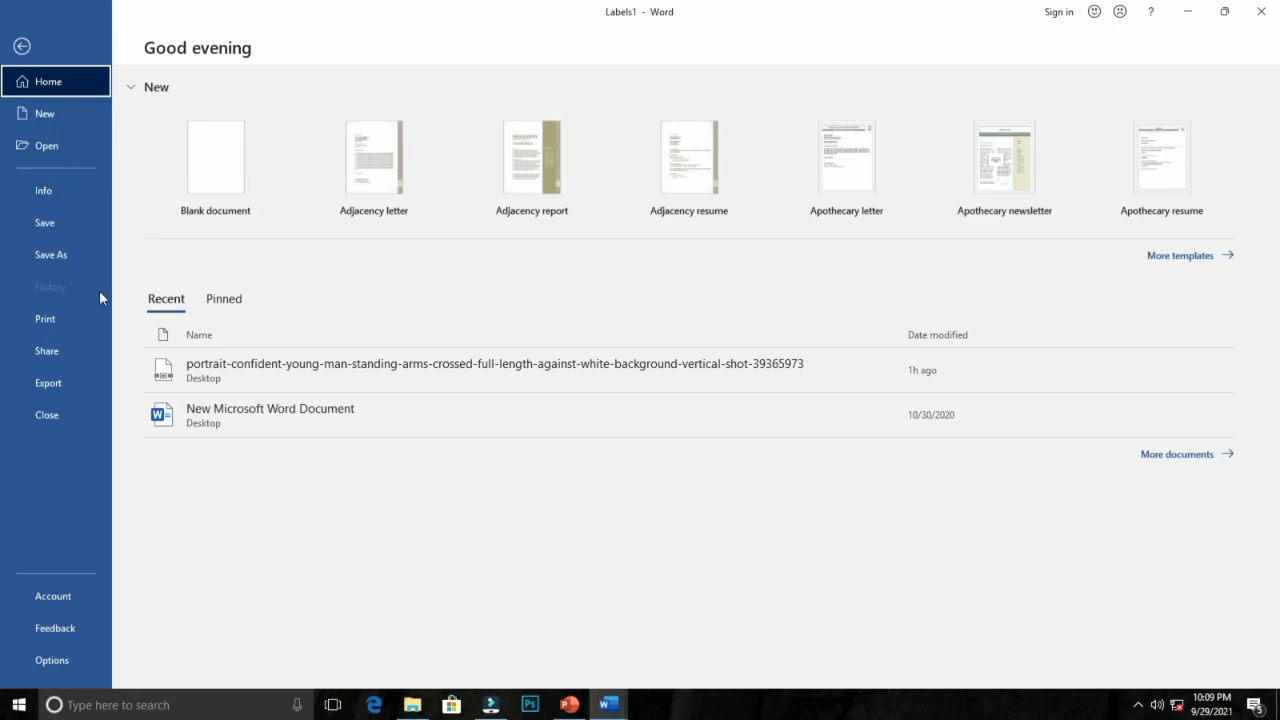
pyautogui.click(38, 318)
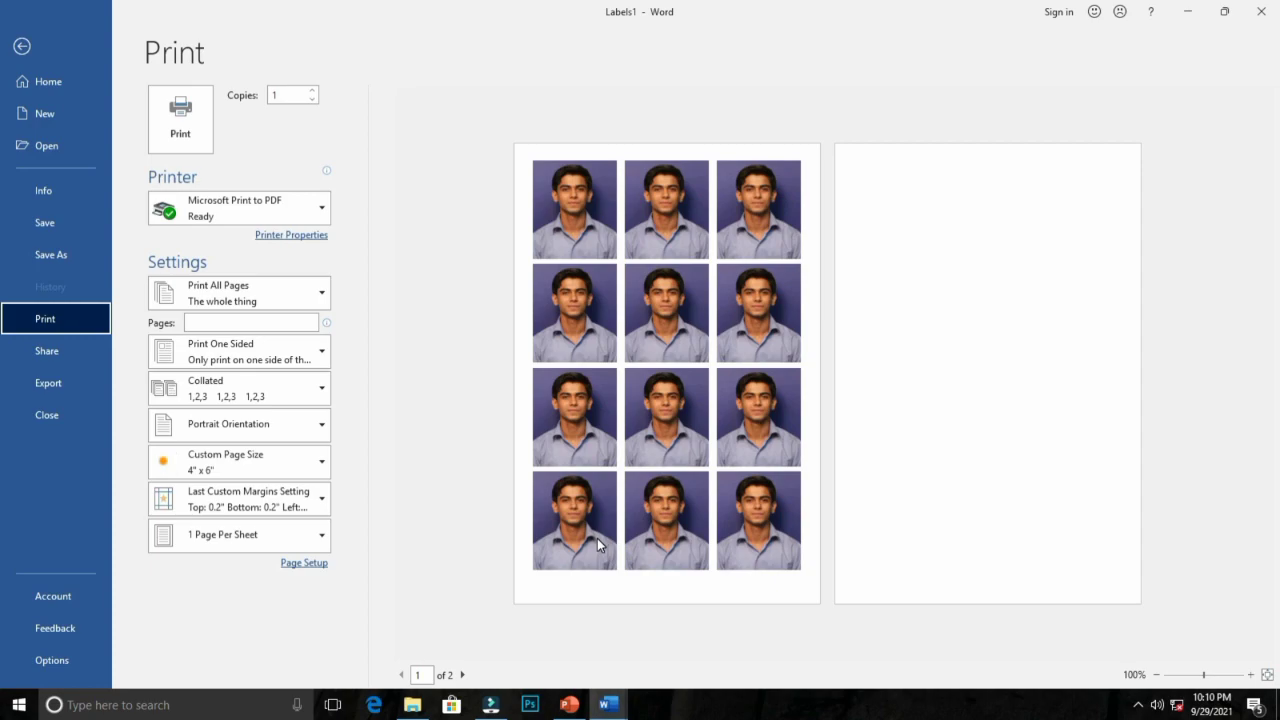
pyautogui.click(1140, 708)
pyautogui.click(1122, 641)
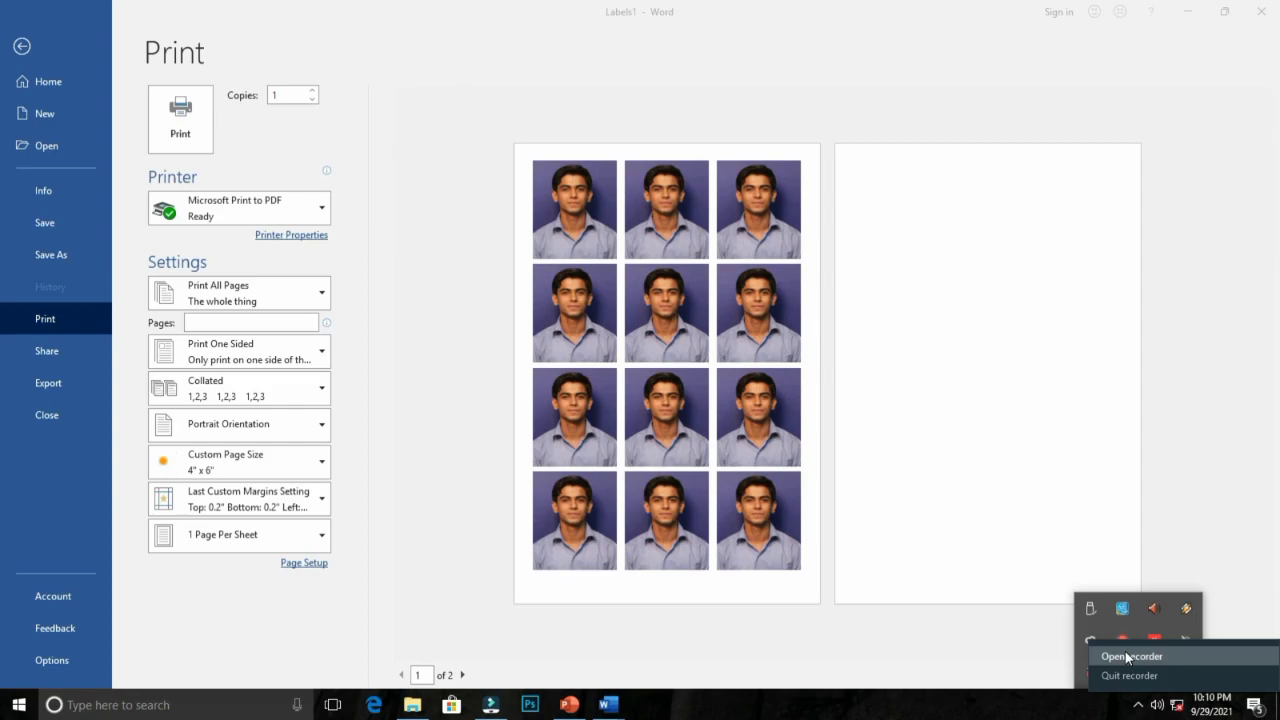
pyautogui.click(1125, 651)
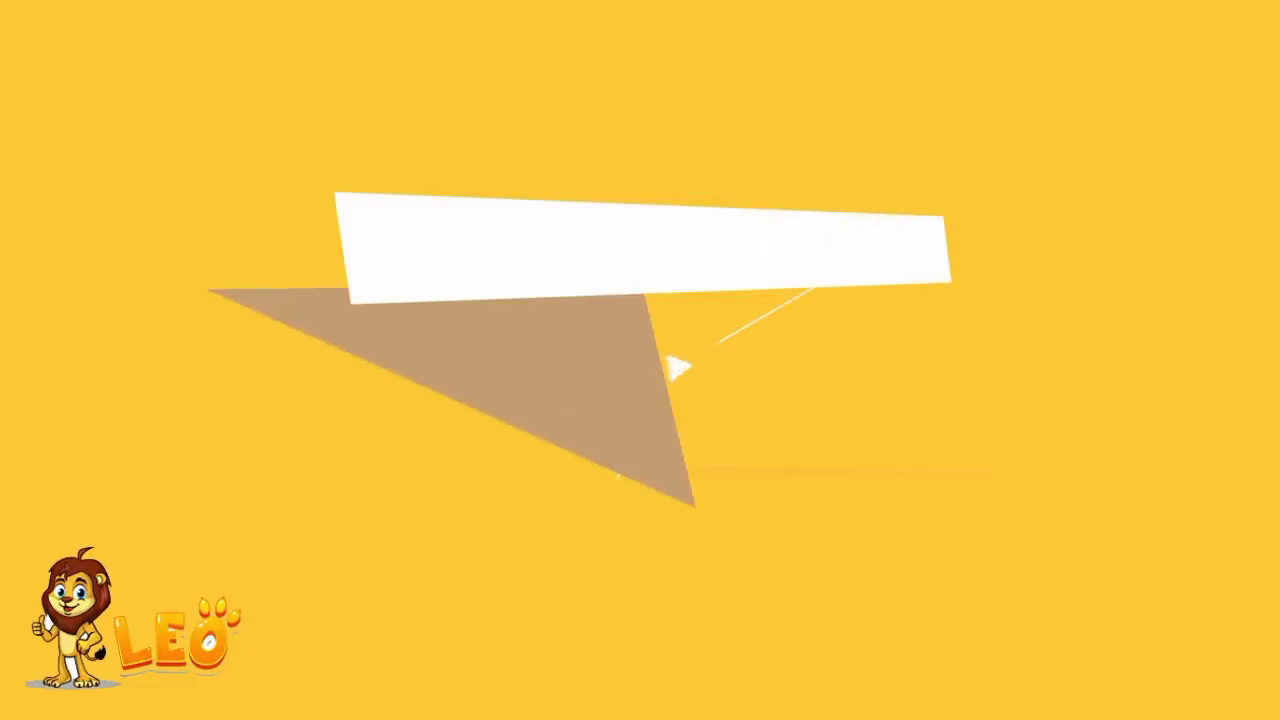